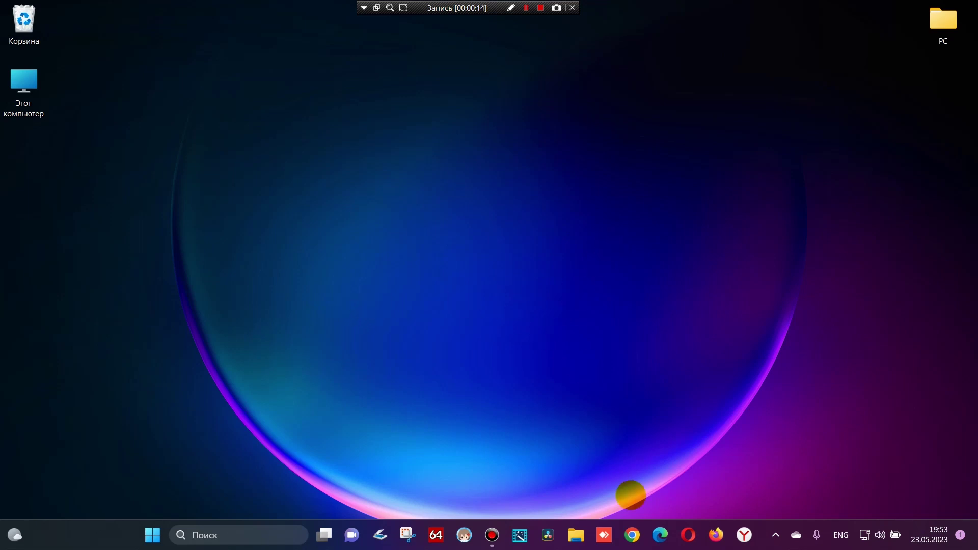
Launch AnyDesk from the taskbar to show its main window with recent sessions
{"action": "left_click", "coordinate": [603, 534]}
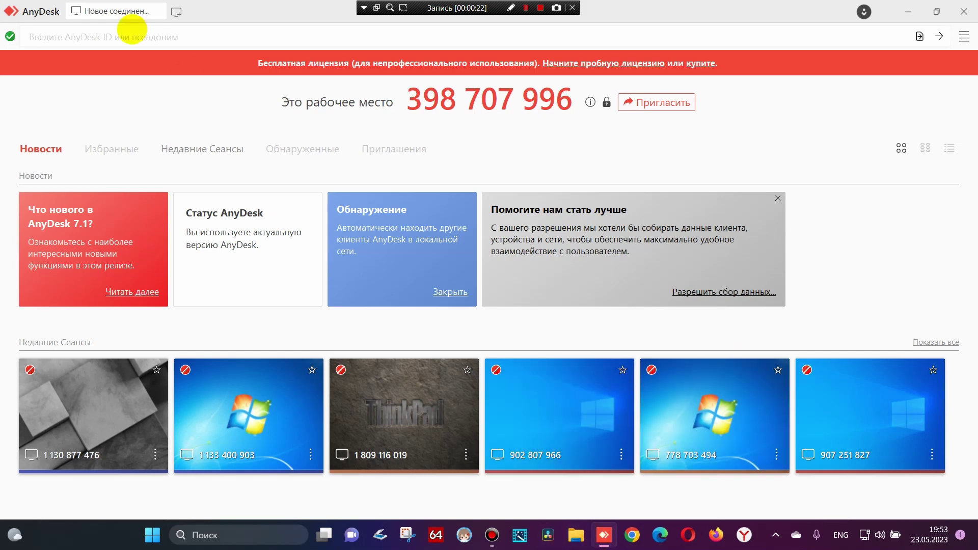
Enter the remote workstation's AnyDesk ID and connect, retrying after the internal error
{"action": "left_click", "coordinate": [113, 33]}
{"action": "type", "text": "1812"}
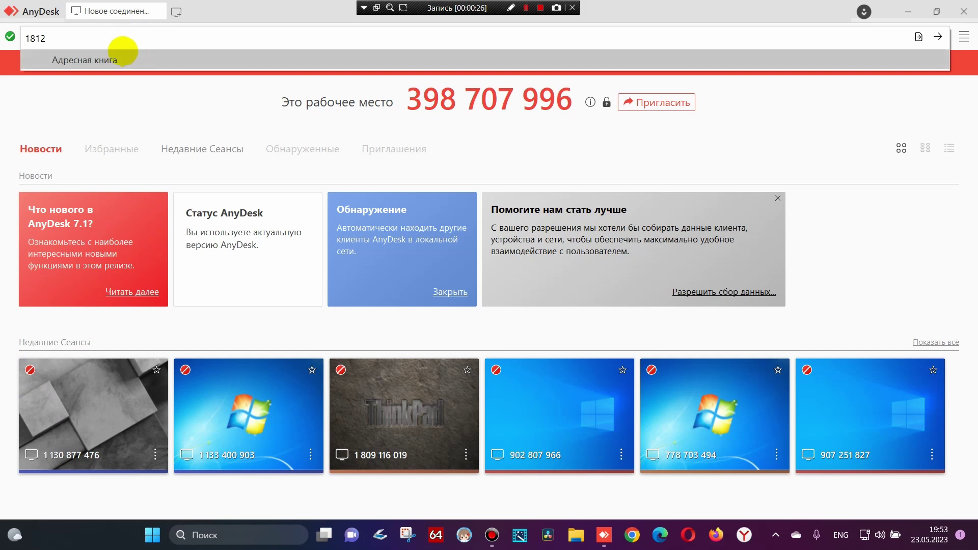
{"action": "type", "text": "767"}
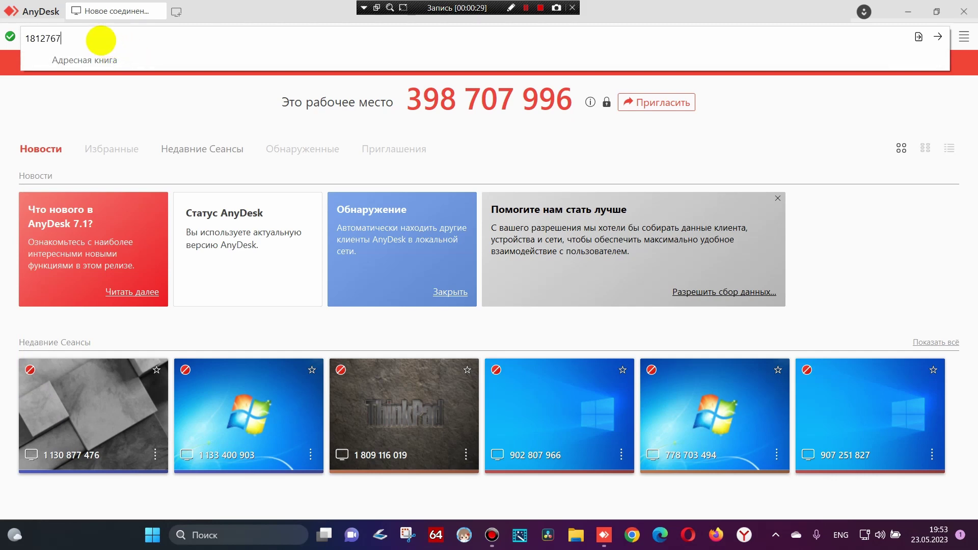
{"action": "type", "text": "118"}
{"action": "key", "text": "Return"}
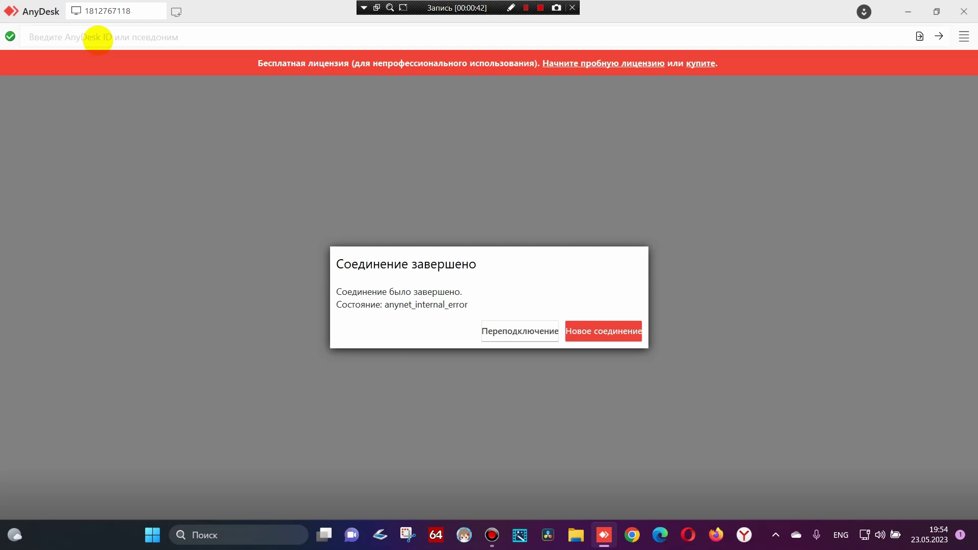
{"action": "left_click", "coordinate": [533, 338]}
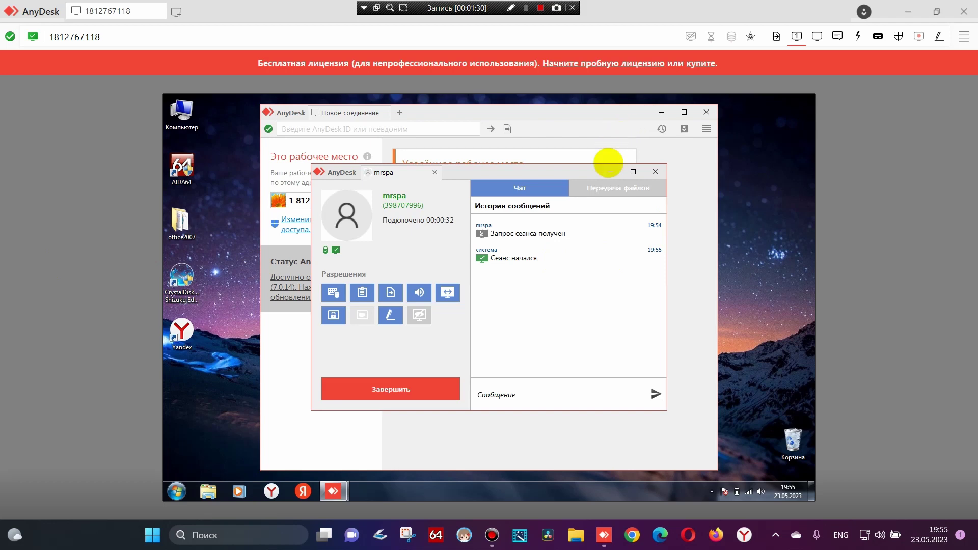
Minimize the remote session chat window so the remote AnyDesk main window shows
{"action": "left_click", "coordinate": [610, 172]}
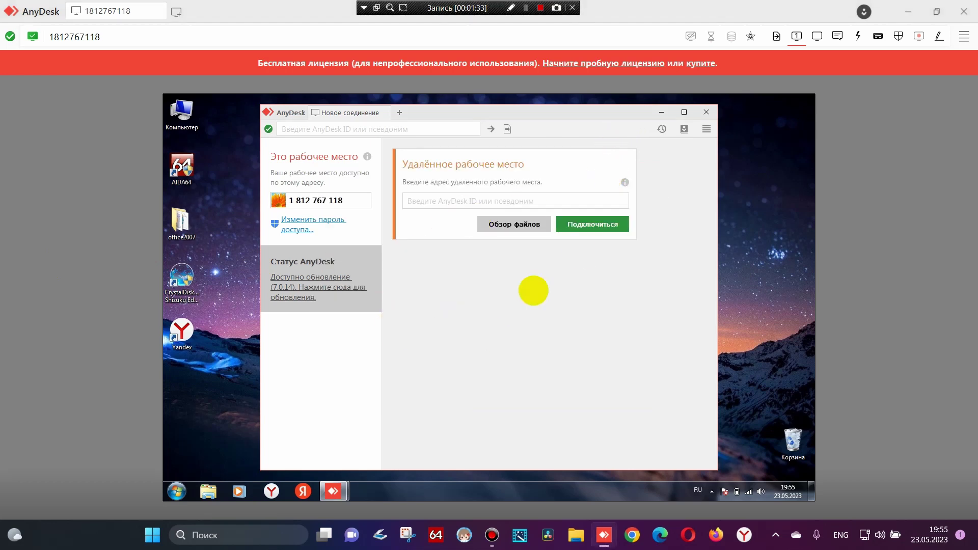
Install 7-Zip 19.00 x64 from the 7z1900-x64 installer, postponing the system restart
{"action": "left_click", "coordinate": [660, 112]}
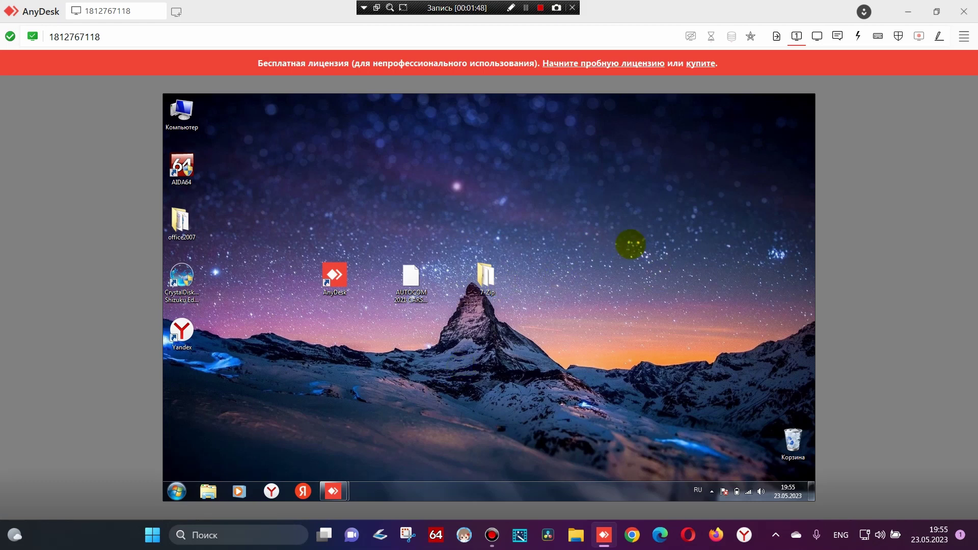
{"action": "left_click_drag", "start_coordinate": [337, 276], "coordinate": [191, 378]}
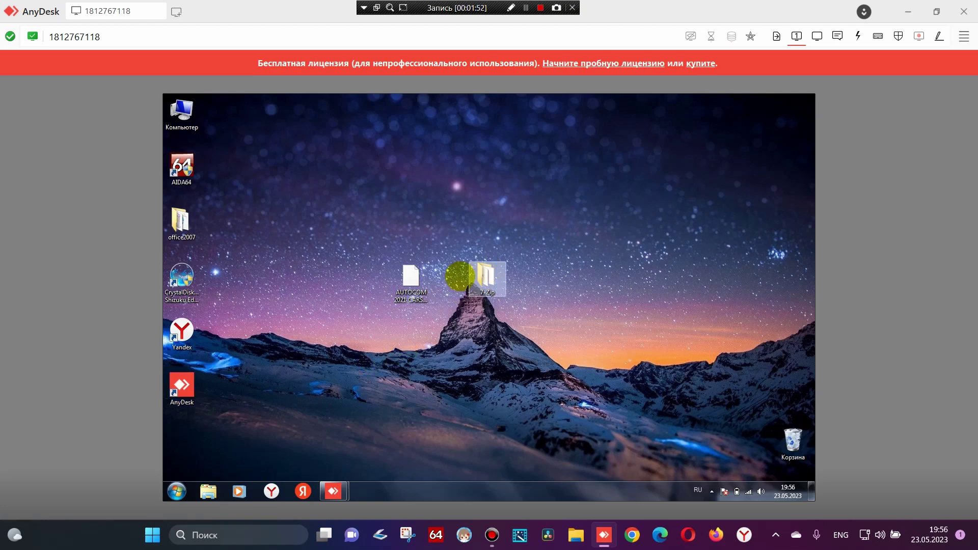
{"action": "double_click", "coordinate": [472, 274]}
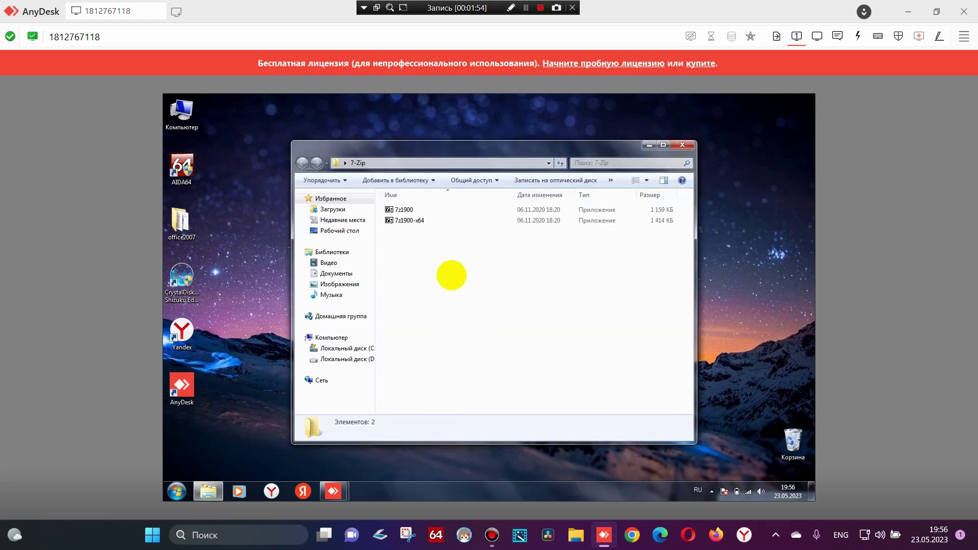
{"action": "left_click", "coordinate": [412, 220]}
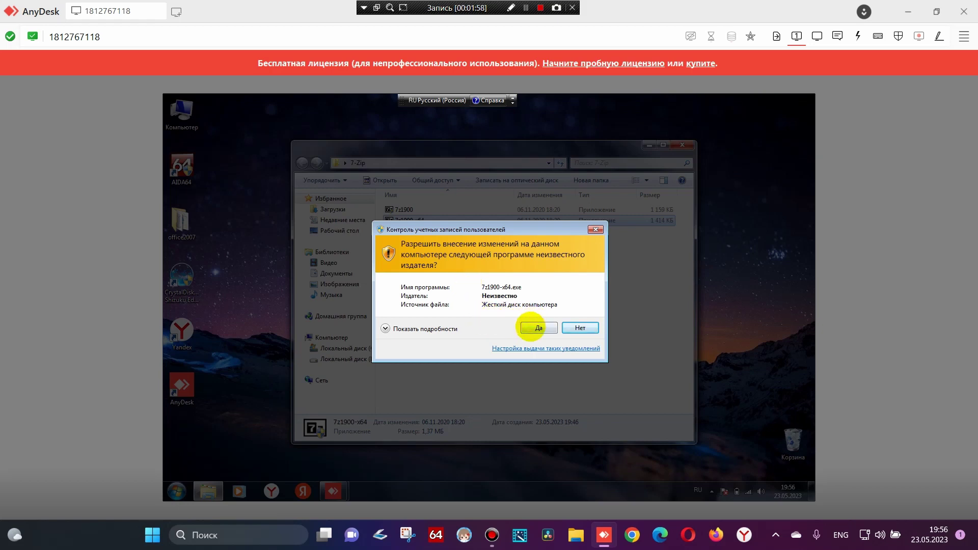
{"action": "left_click", "coordinate": [538, 329]}
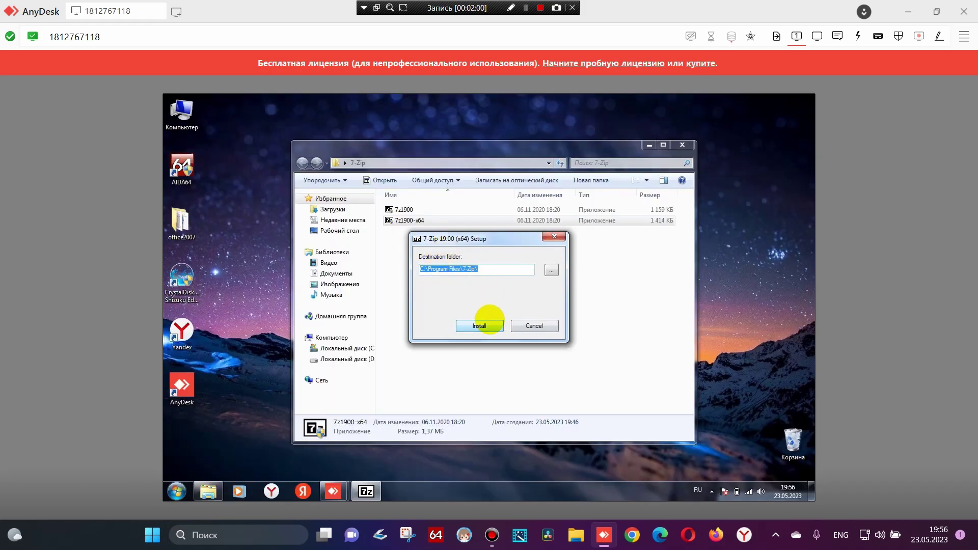
{"action": "left_click", "coordinate": [481, 326]}
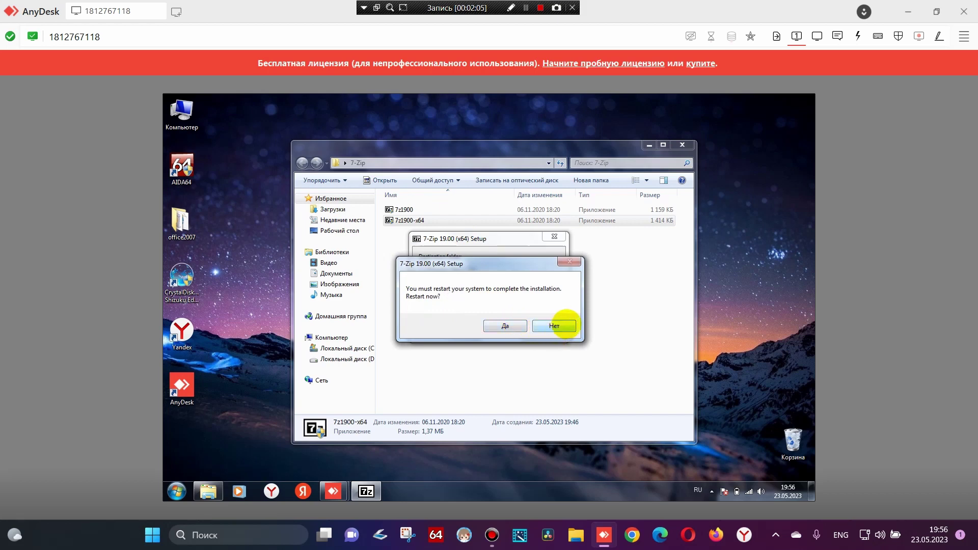
{"action": "left_click", "coordinate": [565, 326]}
{"action": "left_click", "coordinate": [496, 325]}
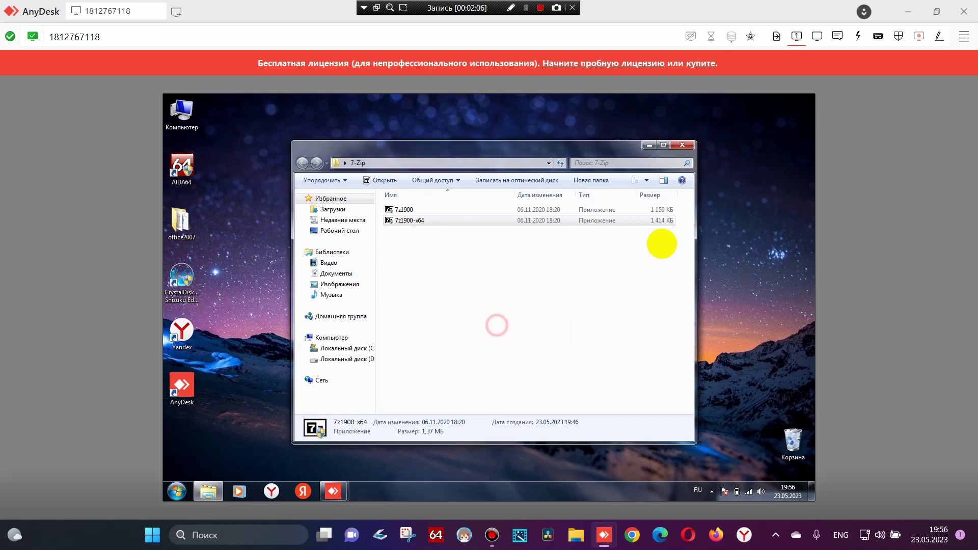
Move the 7-Zip installer folder to the Recycle Bin and bring up the AUTOCOM archive's actions
{"action": "left_click", "coordinate": [682, 145]}
{"action": "left_click_drag", "start_coordinate": [486, 278], "coordinate": [787, 436]}
{"action": "left_click_drag", "start_coordinate": [430, 286], "coordinate": [530, 226]}
{"action": "right_click", "coordinate": [530, 230]}
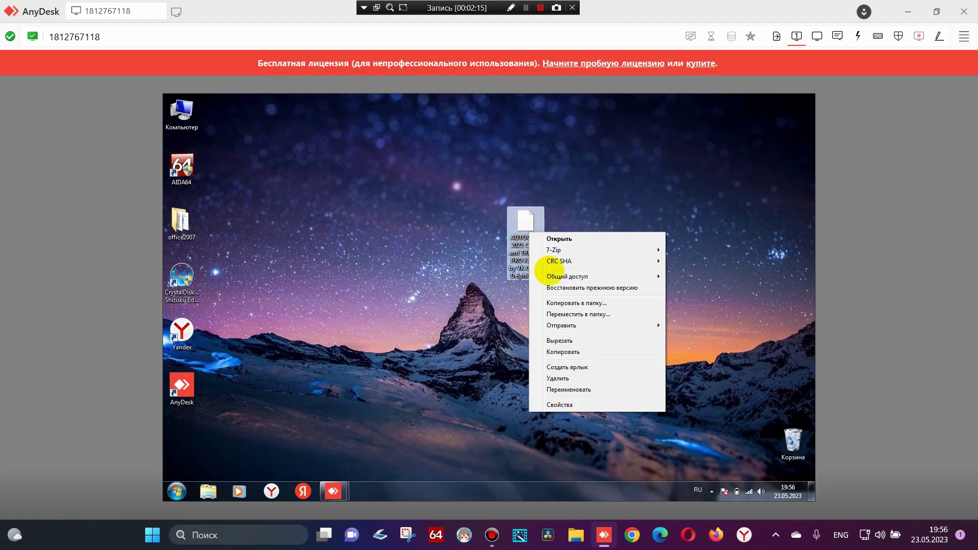
Extract the AUTOCOM archive here with 7-Zip, switching to English layout to enter its password
{"action": "mouse_move", "coordinate": [567, 249]}
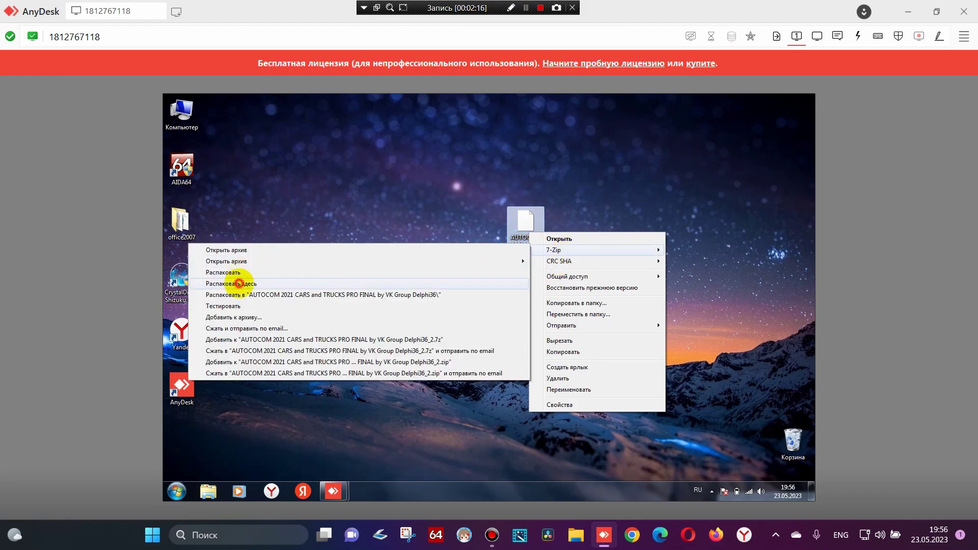
{"action": "left_click", "coordinate": [239, 283]}
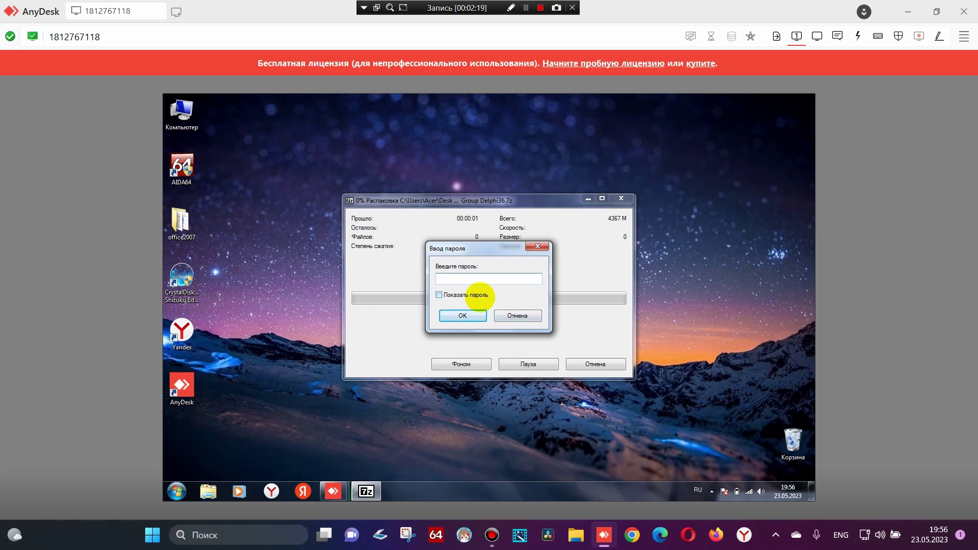
{"action": "left_click", "coordinate": [697, 489]}
{"action": "left_click", "coordinate": [710, 461]}
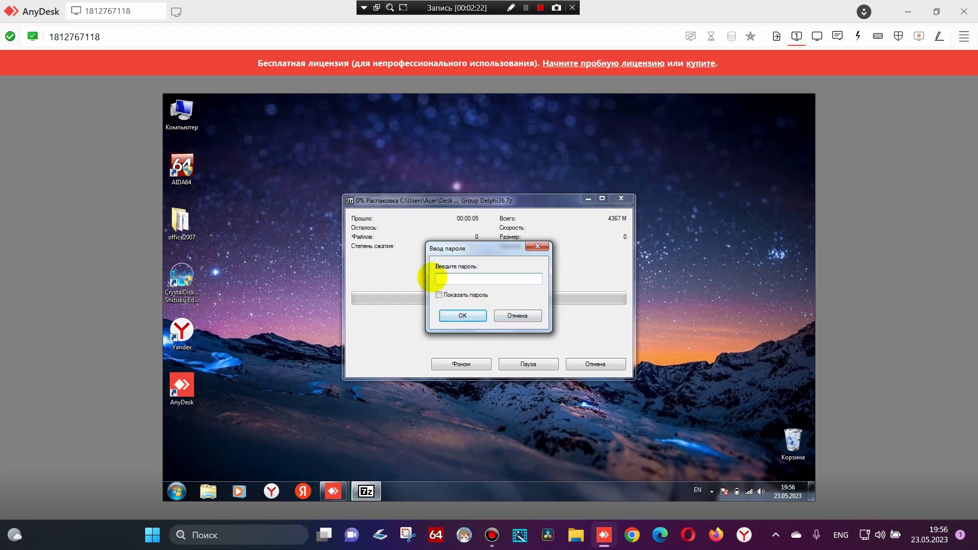
{"action": "type", "text": "1"}
{"action": "key", "text": "Return"}
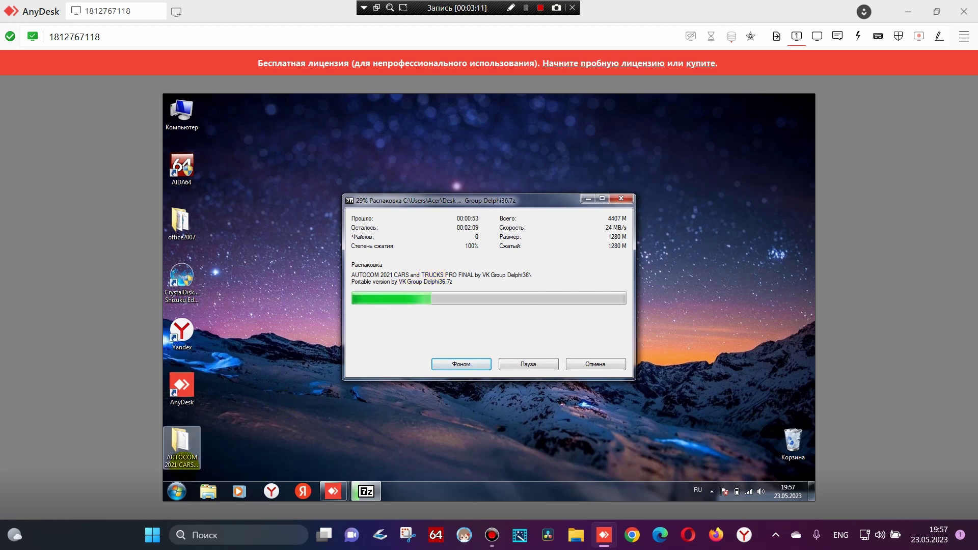
Switch the remote keyboard to Russian and search the Start menu for 'уст'
{"action": "left_click", "coordinate": [177, 490]}
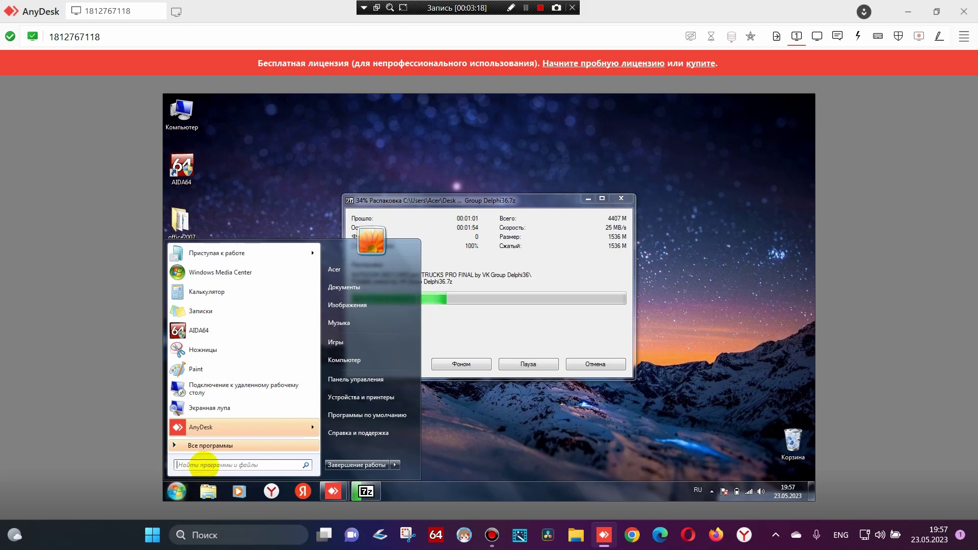
{"action": "type", "text": "ee"}
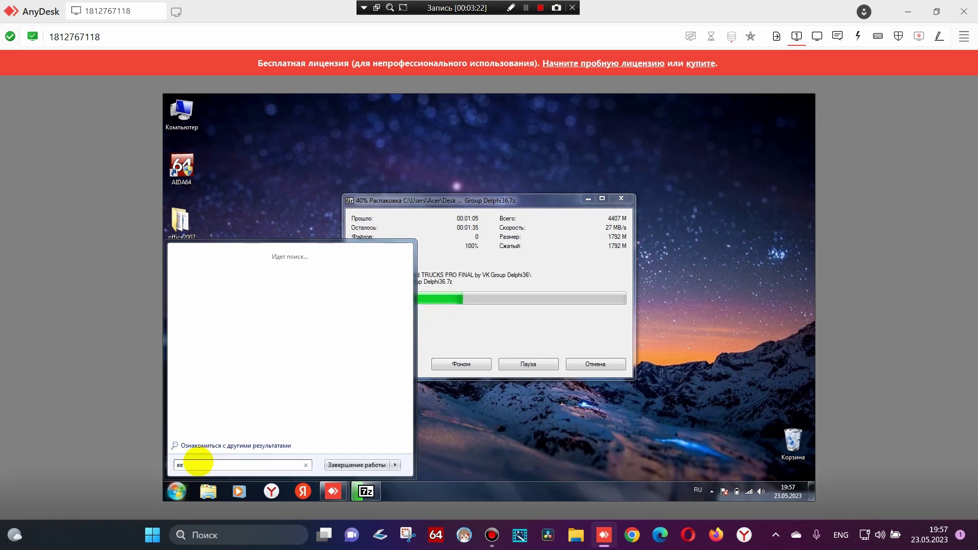
{"action": "key", "text": "BackSpace"}
{"action": "key", "text": "BackSpace"}
{"action": "key", "text": "alt+shift"}
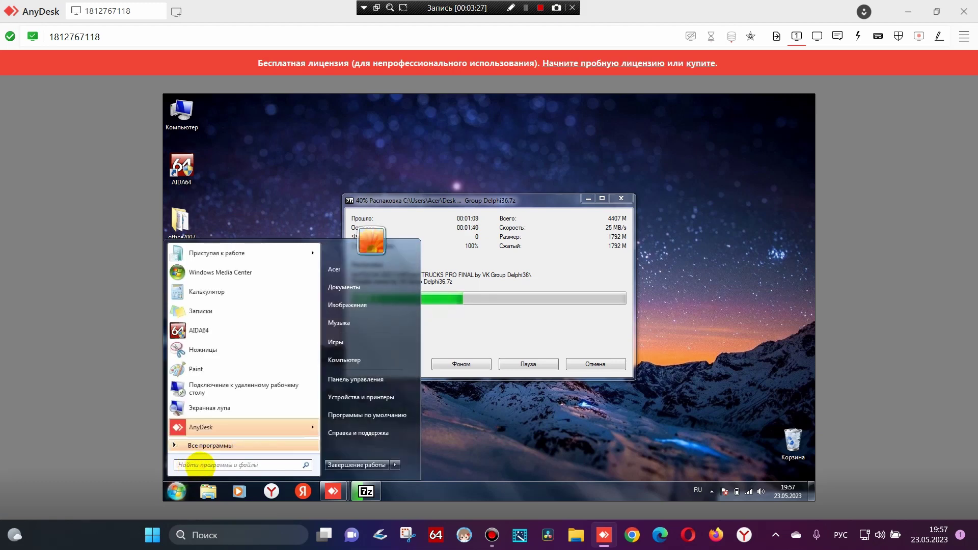
{"action": "type", "text": "ec"}
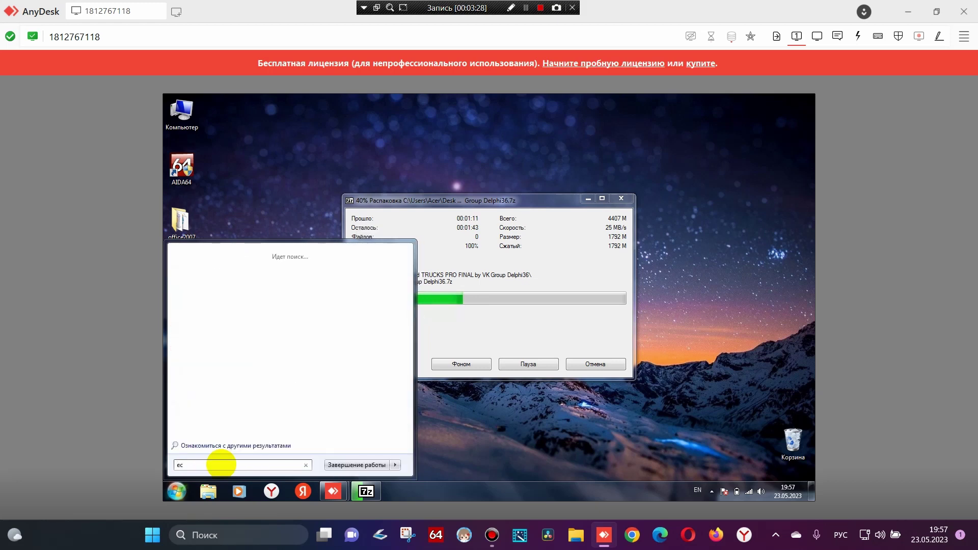
{"action": "key", "text": "BackSpace"}
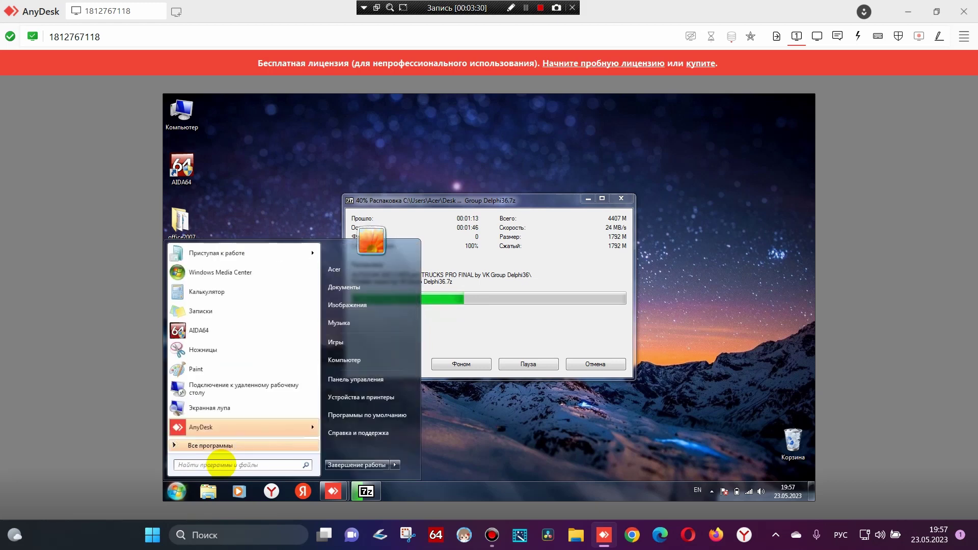
{"action": "left_click", "coordinate": [697, 490]}
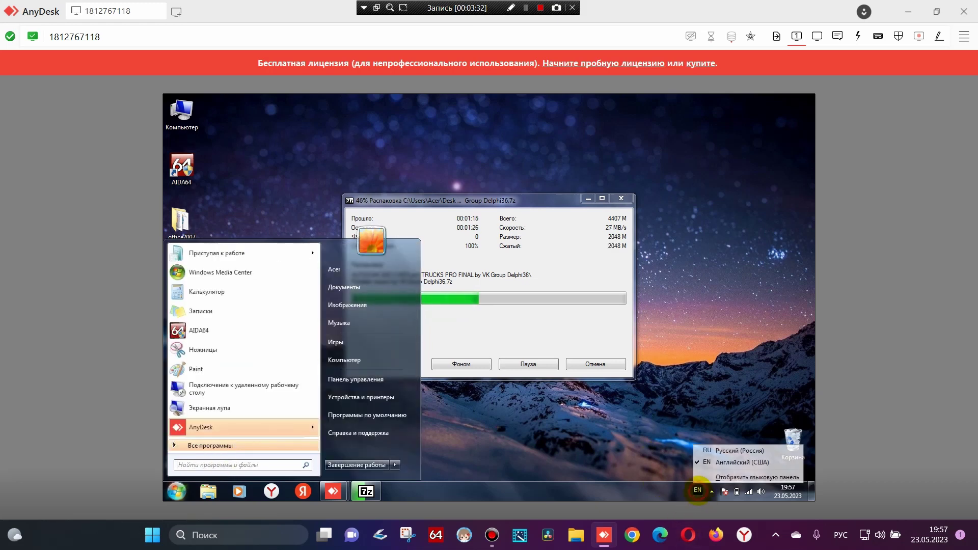
{"action": "left_click", "coordinate": [719, 451]}
{"action": "left_click", "coordinate": [186, 464]}
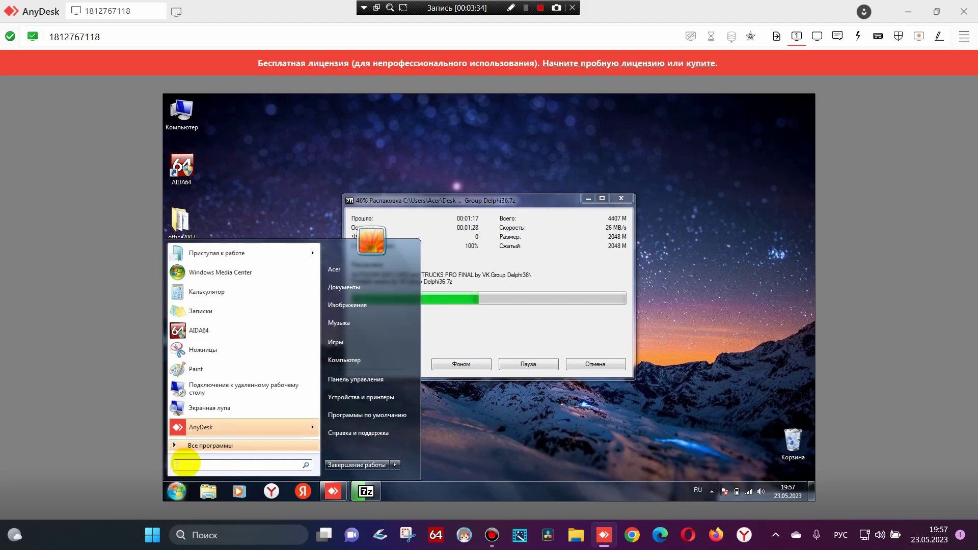
{"action": "type", "text": "ус"}
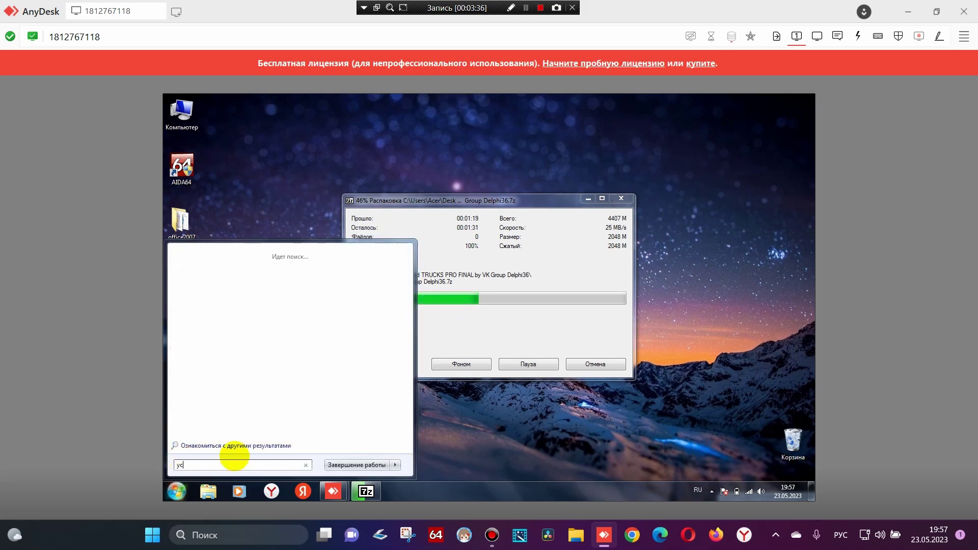
{"action": "type", "text": "т"}
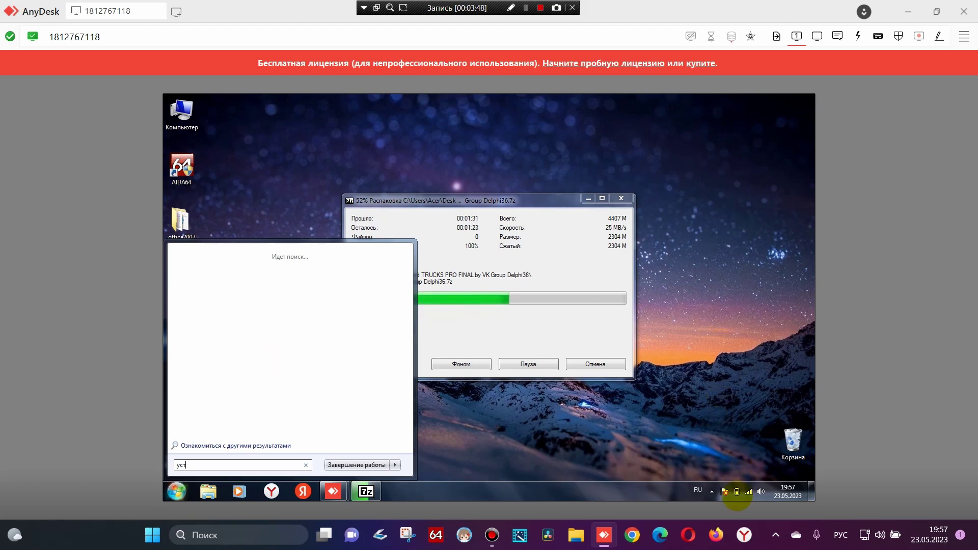
Check the remote battery status, then search Start for 'уста' to list program-removal options
{"action": "left_click", "coordinate": [752, 326]}
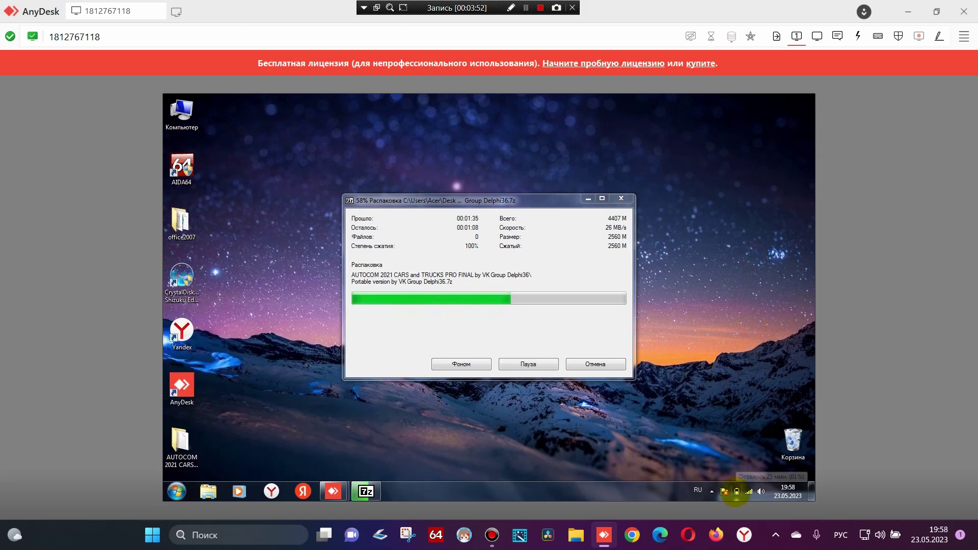
{"action": "left_click", "coordinate": [736, 492]}
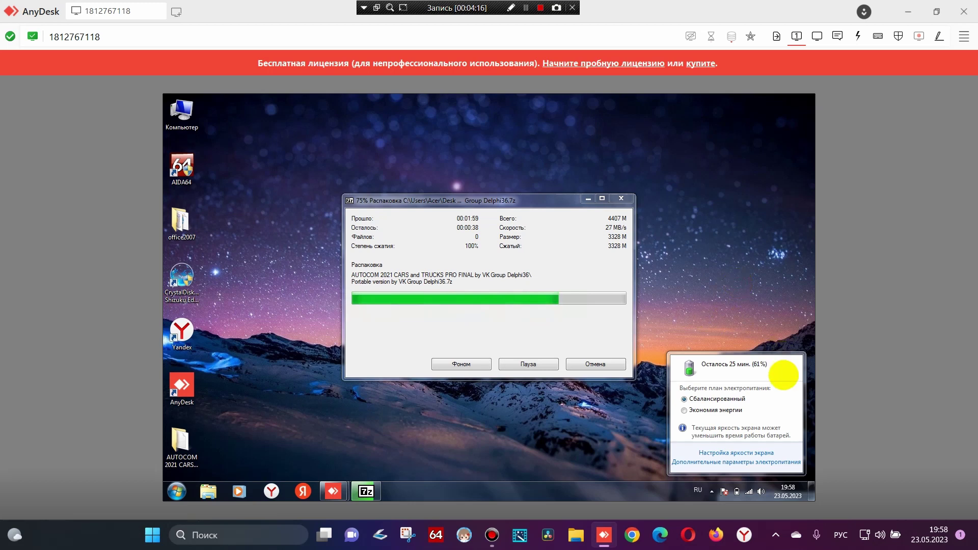
{"action": "left_click", "coordinate": [177, 491]}
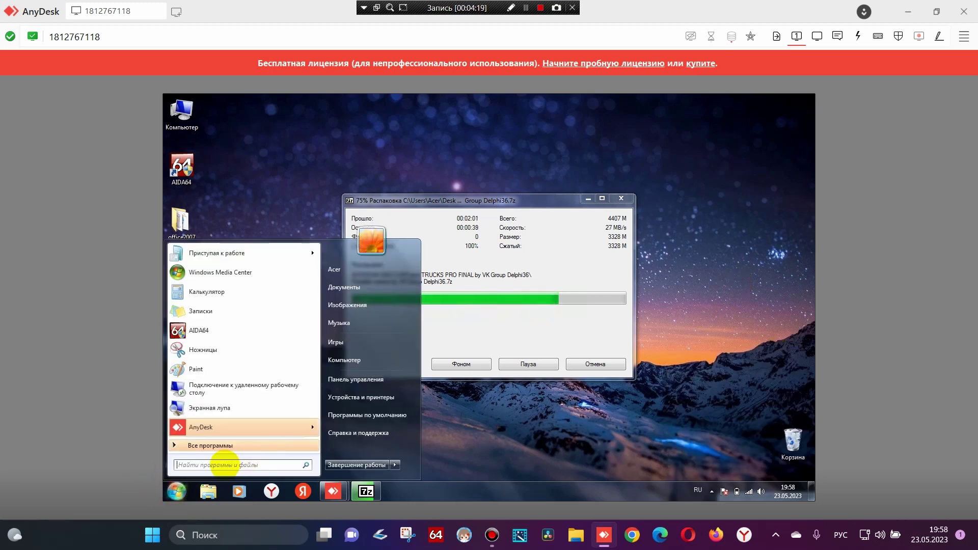
{"action": "type", "text": "уста"}
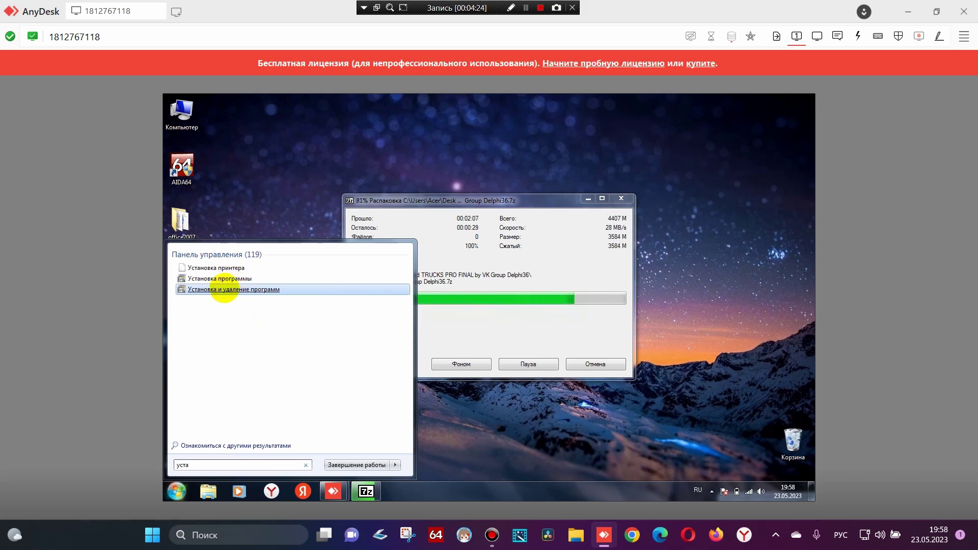
{"action": "left_click", "coordinate": [224, 289]}
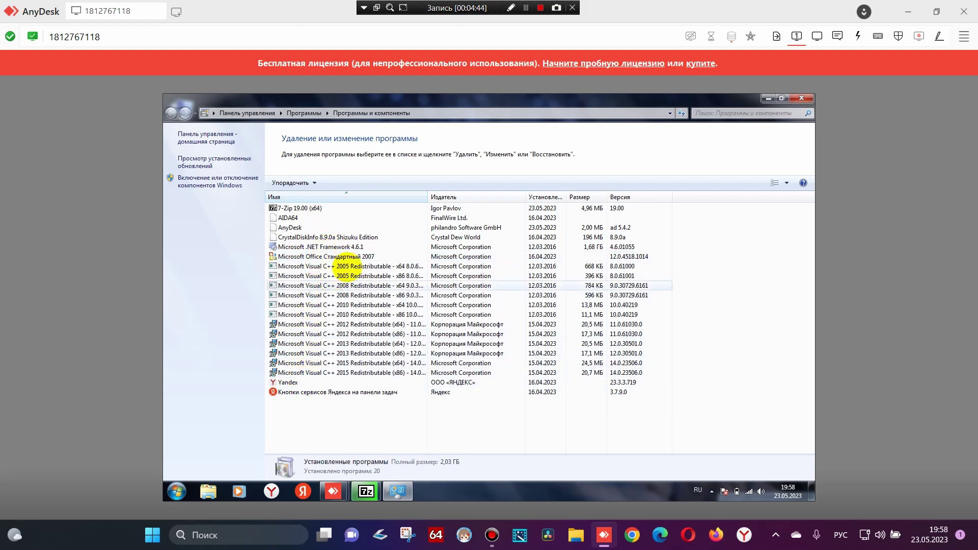
{"action": "left_click", "coordinate": [782, 97]}
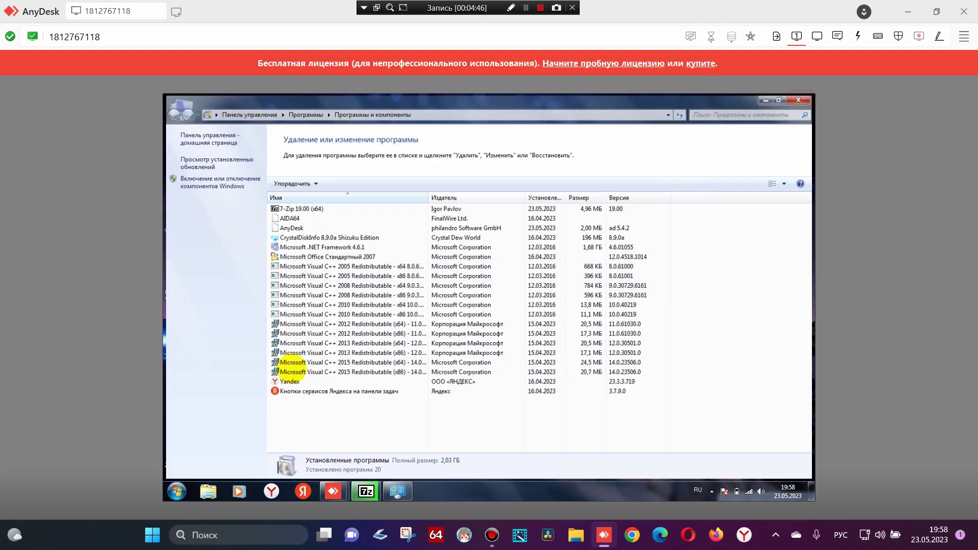
{"action": "key", "text": "alt+F4"}
{"action": "left_click", "coordinate": [177, 491]}
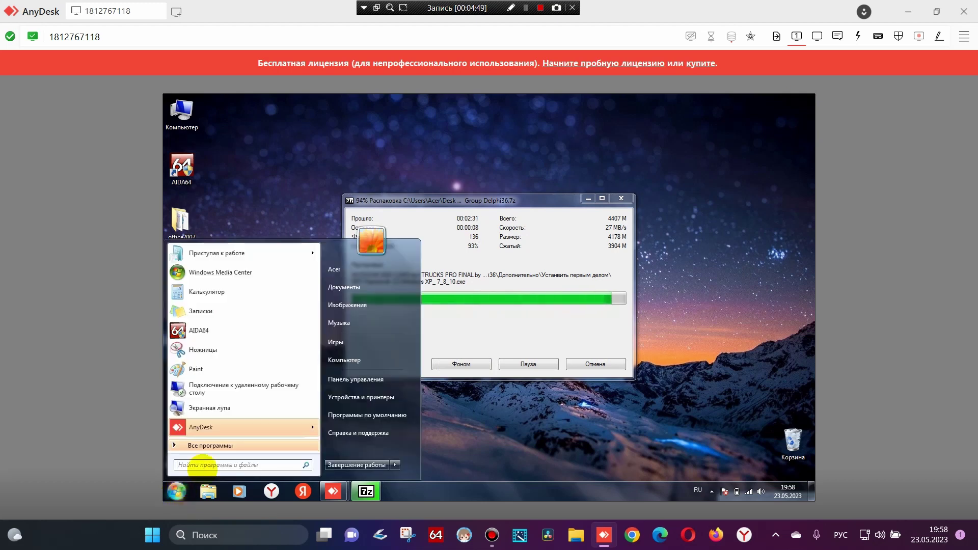
Open Windows Defender via a Start search for 'защ' and move the AUTOCOM folder mid-desktop
{"action": "type", "text": "за"}
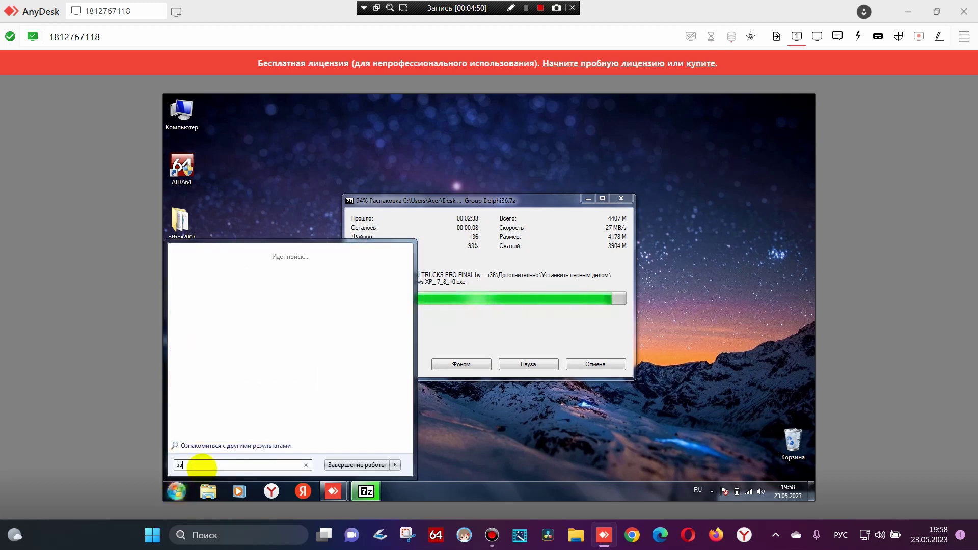
{"action": "type", "text": "щ"}
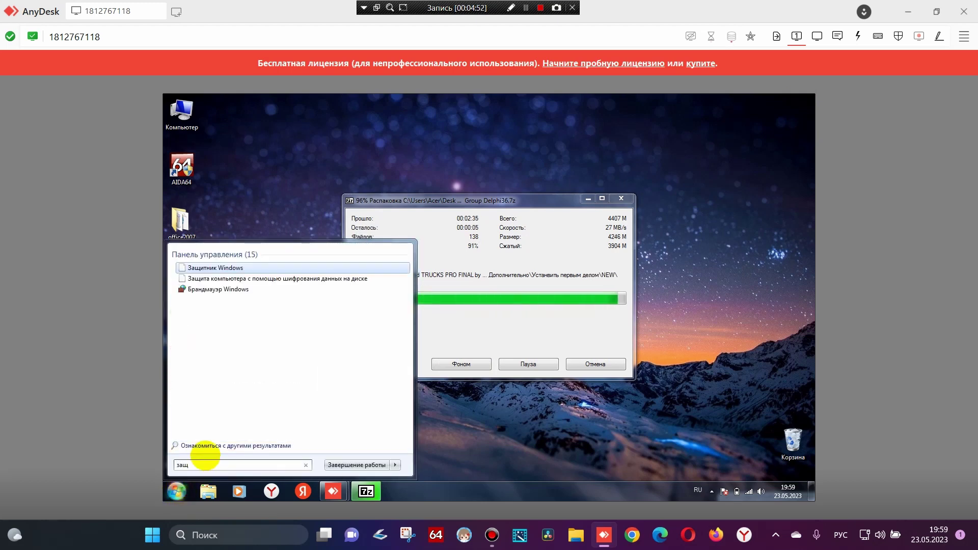
{"action": "left_click", "coordinate": [194, 264]}
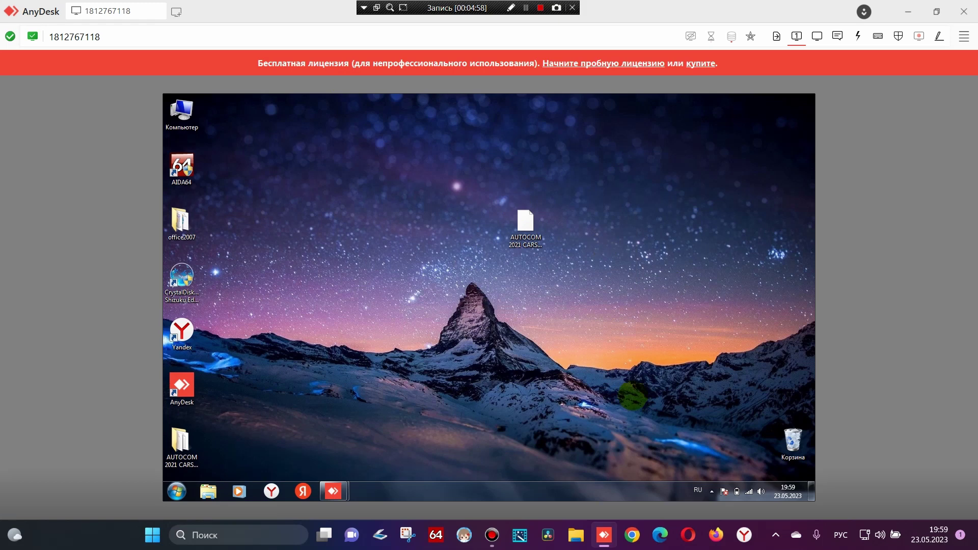
{"action": "left_click_drag", "start_coordinate": [183, 441], "coordinate": [426, 237]}
{"action": "left_click", "coordinate": [478, 386]}
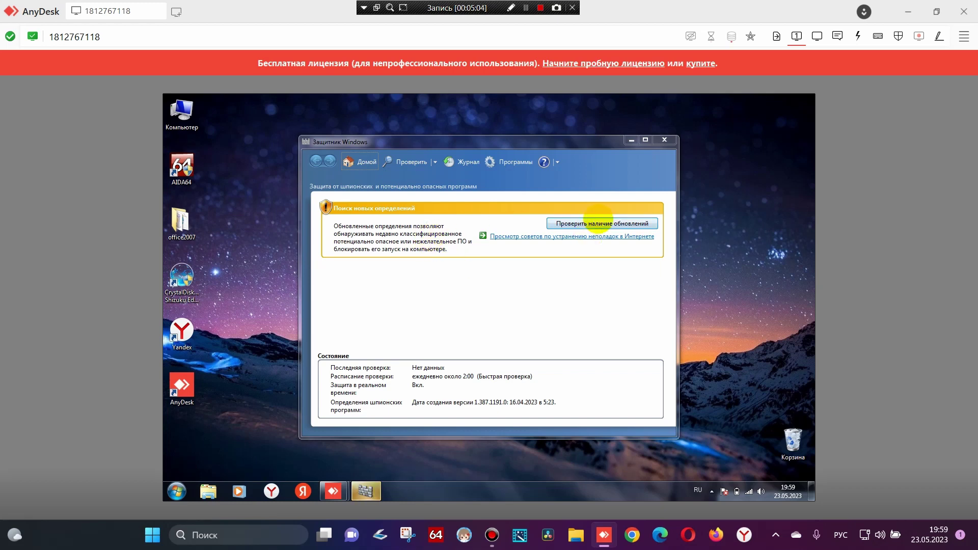
Turn off Windows Defender in Tools > Options > Administrator and move the AUTOCOM archive top-right
{"action": "left_click", "coordinate": [513, 163]}
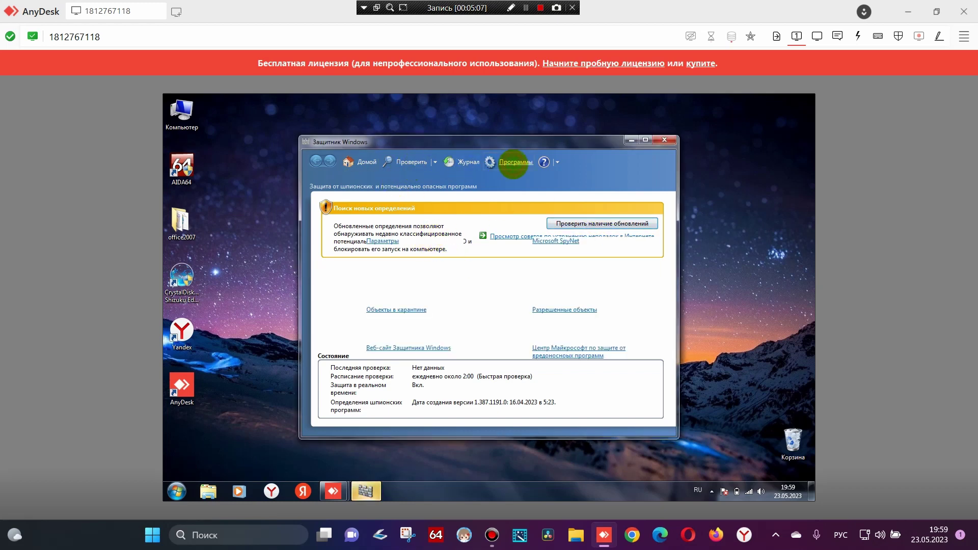
{"action": "left_click", "coordinate": [387, 239]}
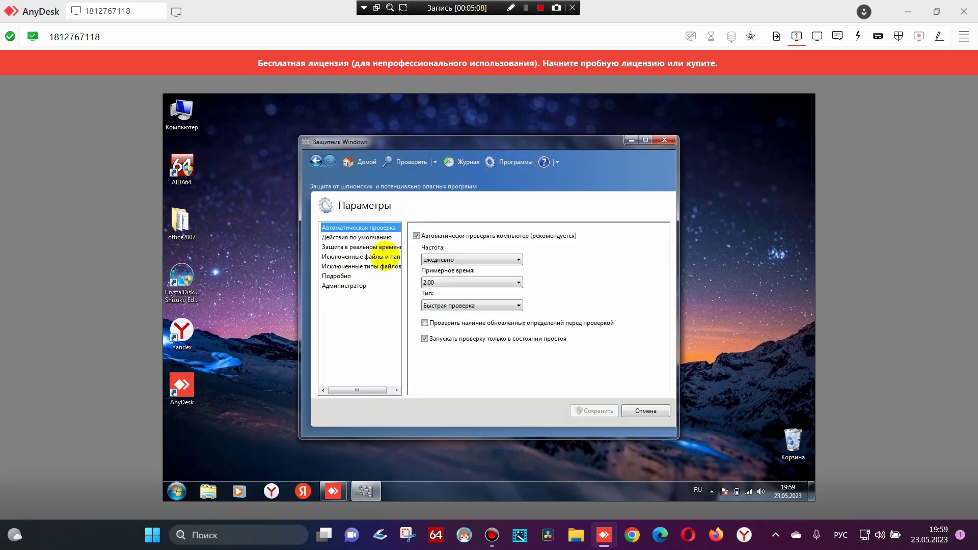
{"action": "left_click", "coordinate": [340, 285]}
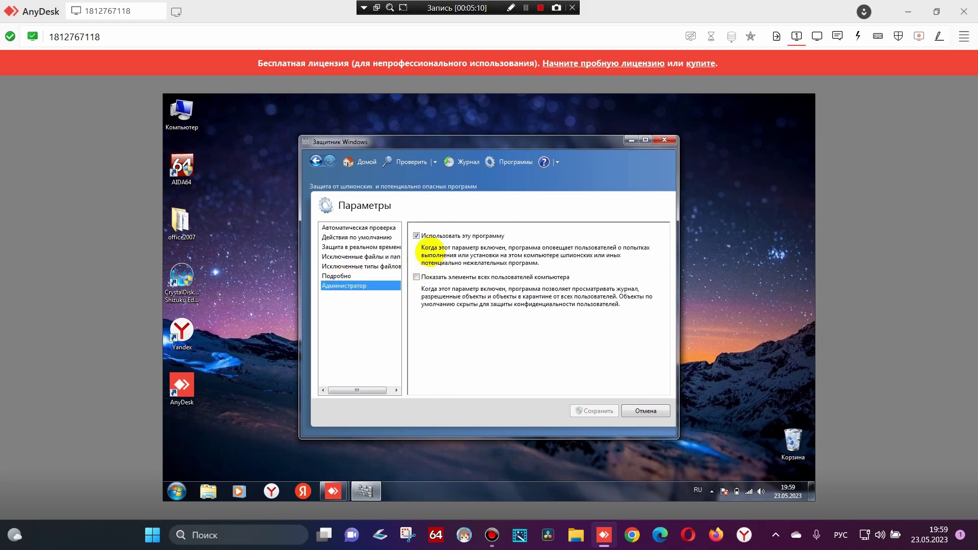
{"action": "left_click", "coordinate": [416, 235]}
{"action": "left_click", "coordinate": [594, 410]}
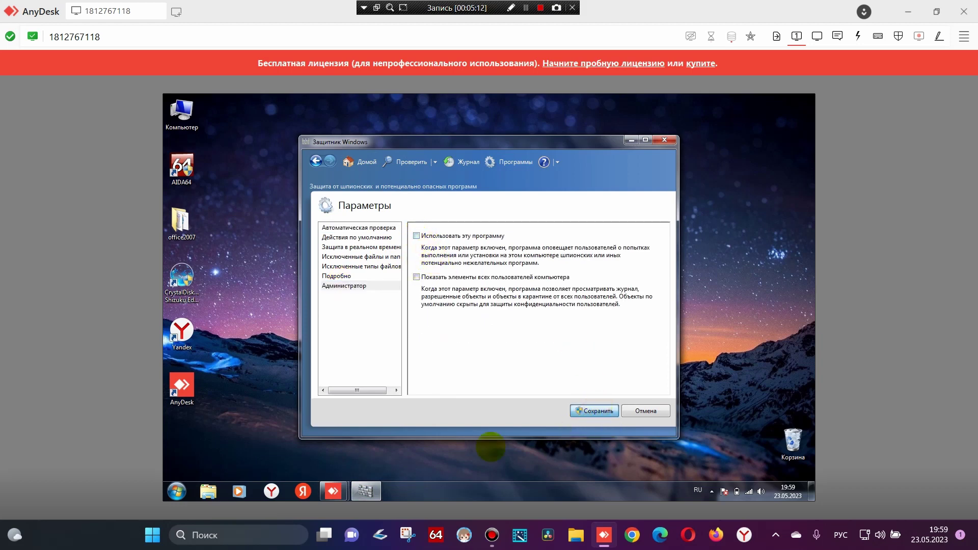
{"action": "left_click", "coordinate": [574, 335]}
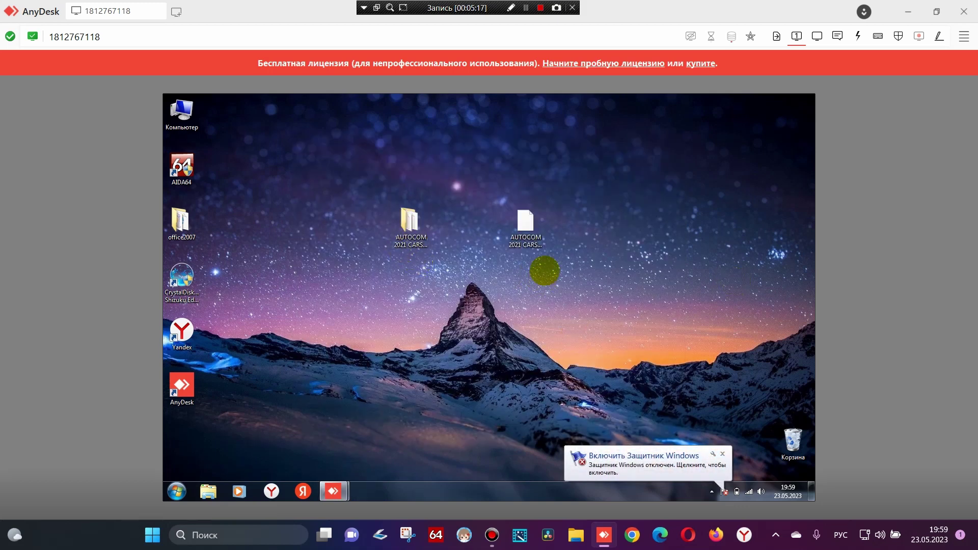
{"action": "left_click_drag", "start_coordinate": [534, 229], "coordinate": [794, 117]}
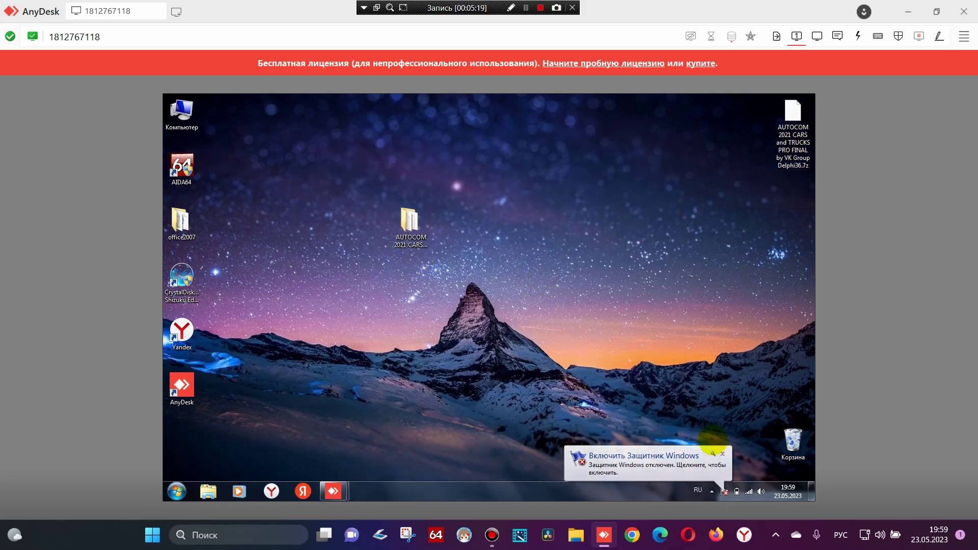
Dismiss the Defender notice and browse AUTOCOM > Дополнительно > Установить первым делом > NEW
{"action": "left_click", "coordinate": [722, 453]}
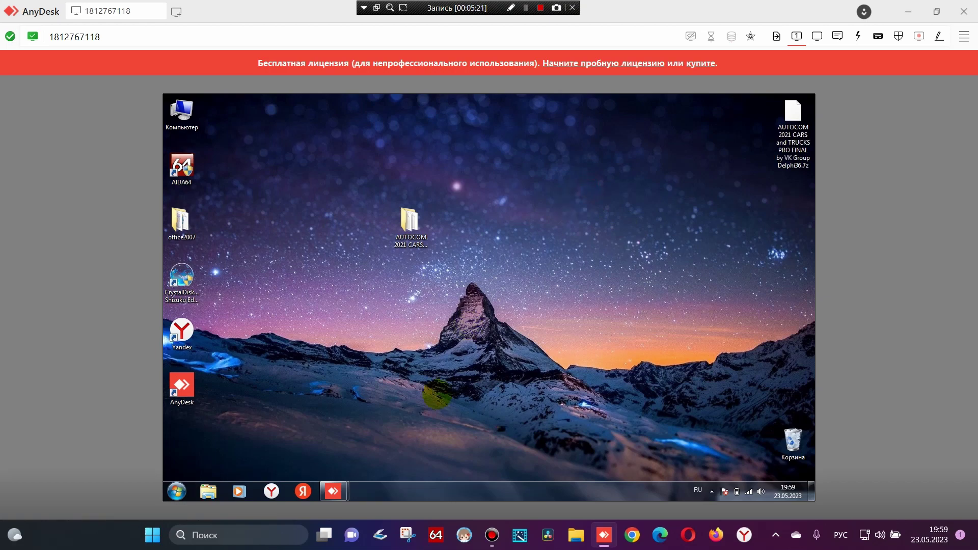
{"action": "double_click", "coordinate": [410, 221]}
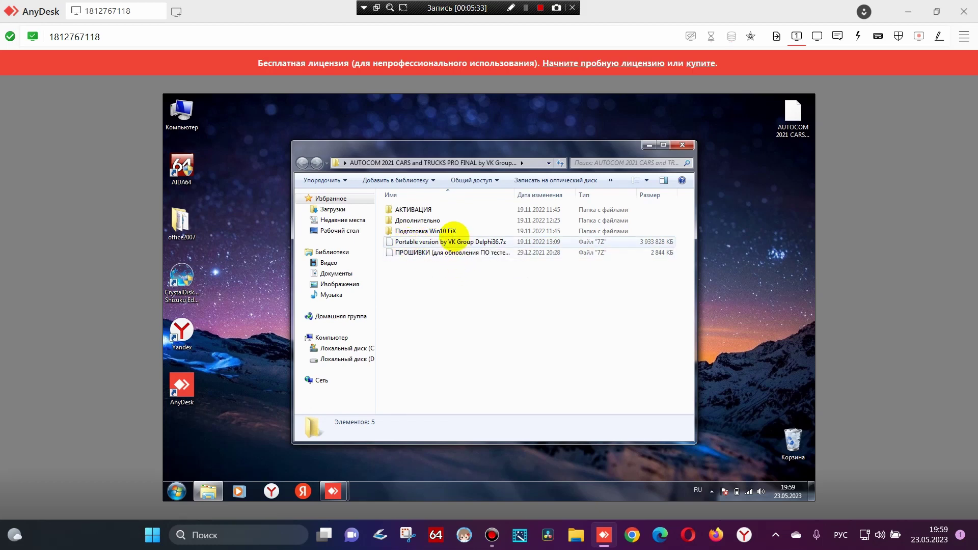
{"action": "left_click", "coordinate": [442, 241]}
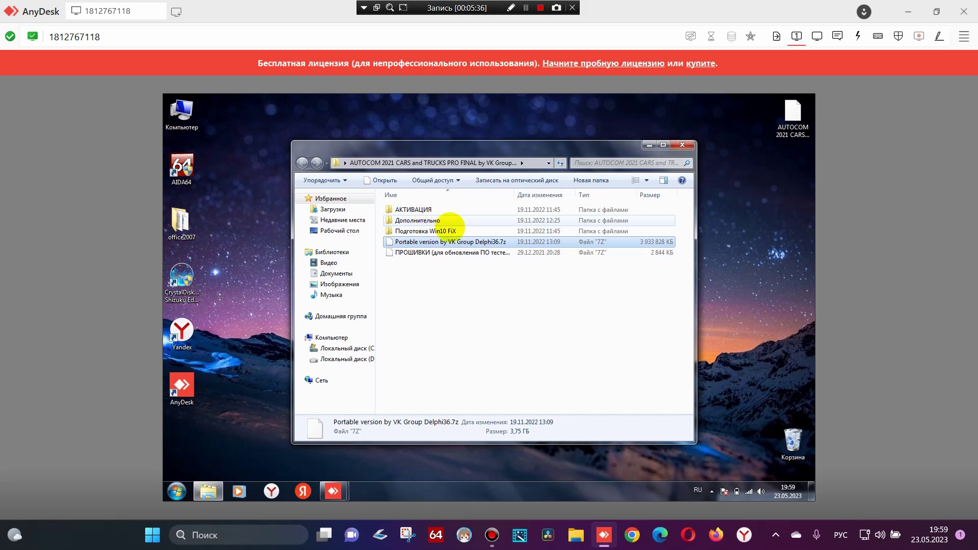
{"action": "double_click", "coordinate": [439, 220]}
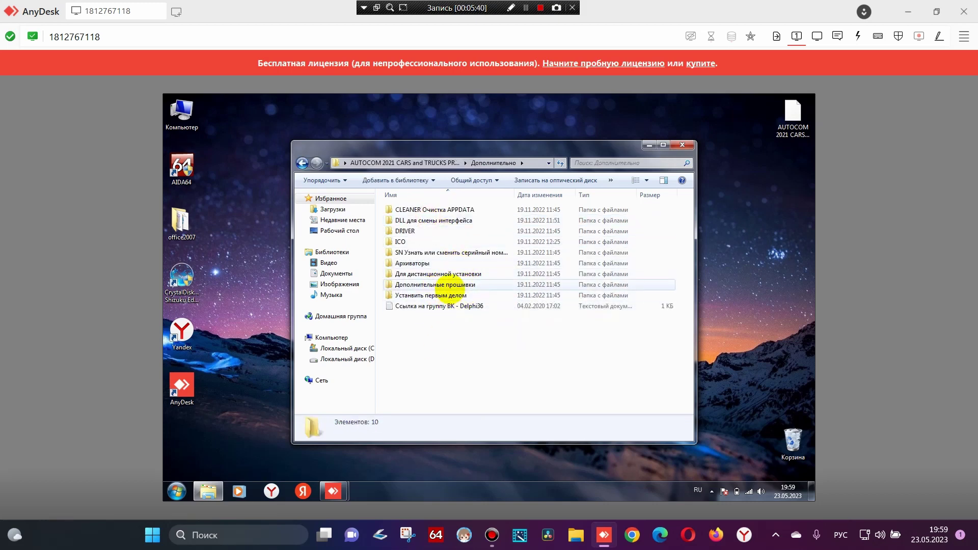
{"action": "double_click", "coordinate": [430, 296]}
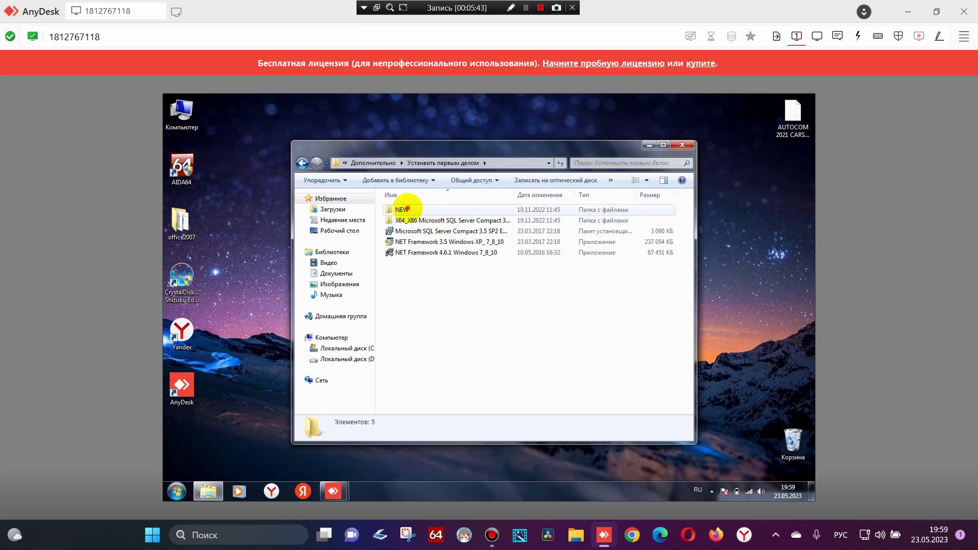
{"action": "double_click", "coordinate": [410, 208]}
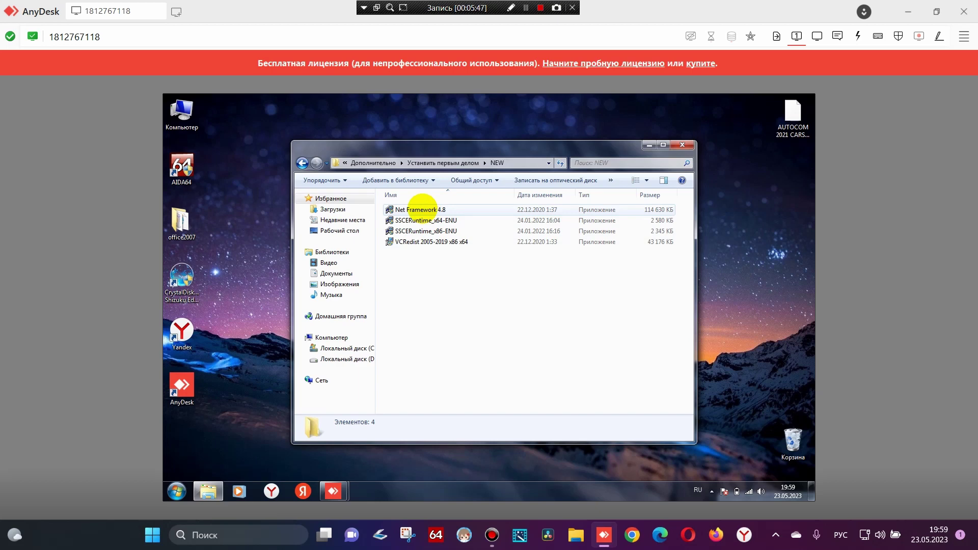
Run the Net Framework 4.8 installer as administrator and approve the UAC prompt
{"action": "right_click", "coordinate": [419, 208]}
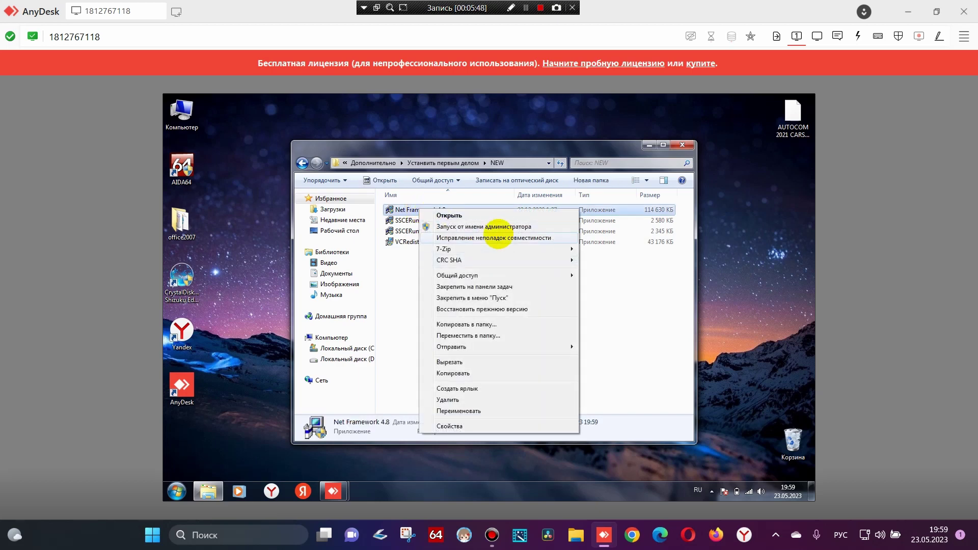
{"action": "left_click", "coordinate": [498, 226]}
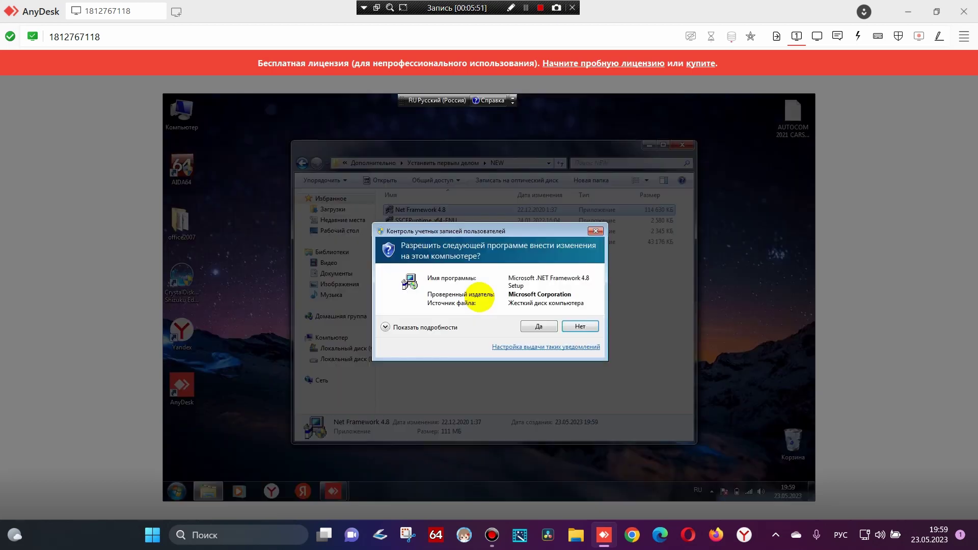
{"action": "left_click", "coordinate": [538, 327]}
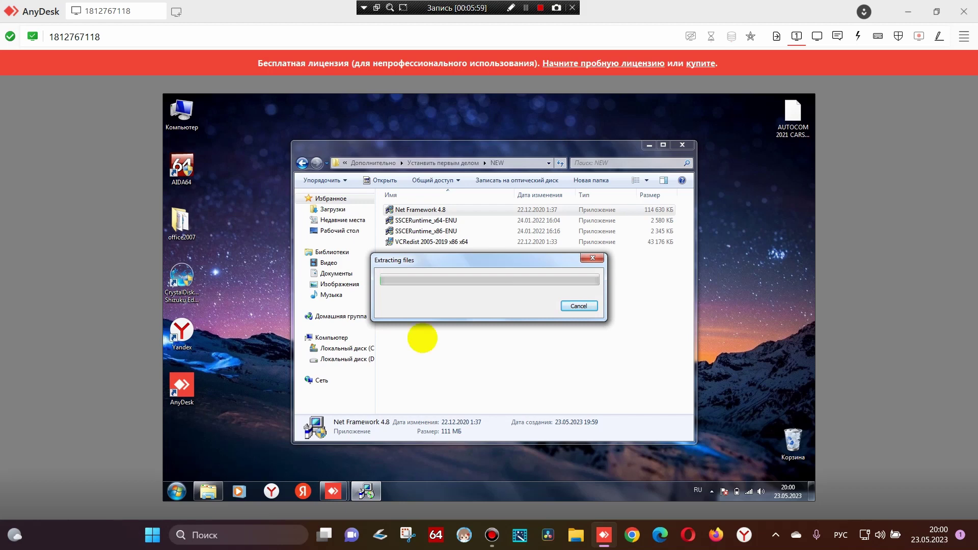
Search Start for 'система' and open the System window showing Windows 7 SP1 64-bit details
{"action": "left_click", "coordinate": [176, 491]}
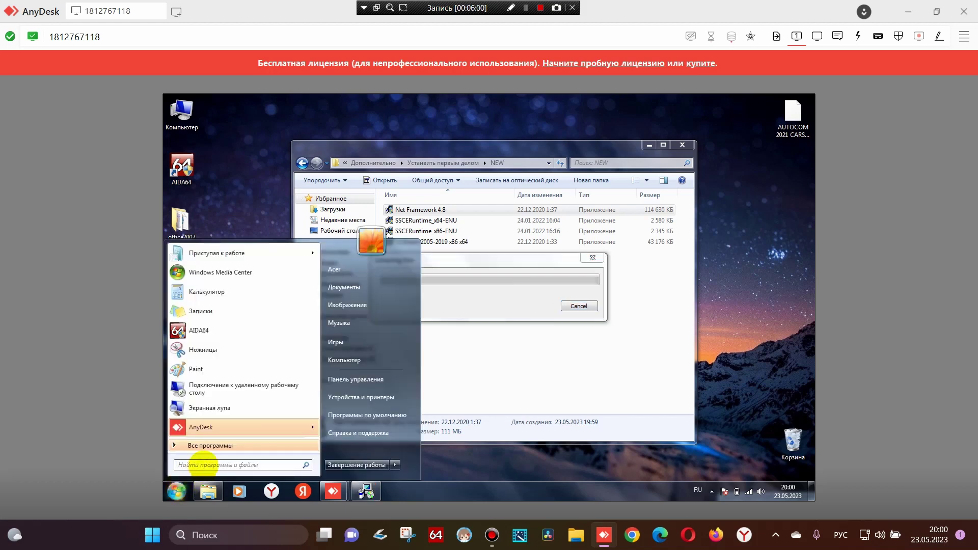
{"action": "type", "text": "система"}
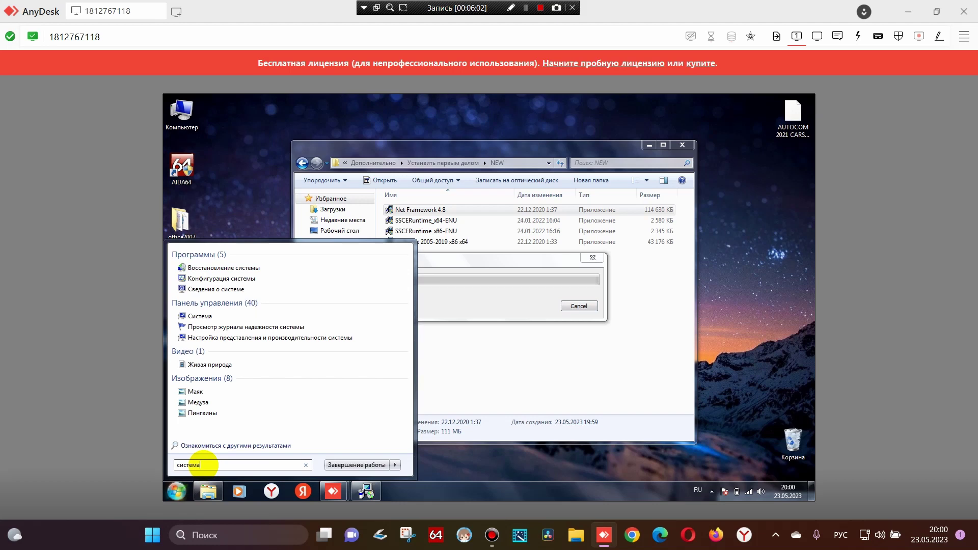
{"action": "left_click", "coordinate": [242, 263]}
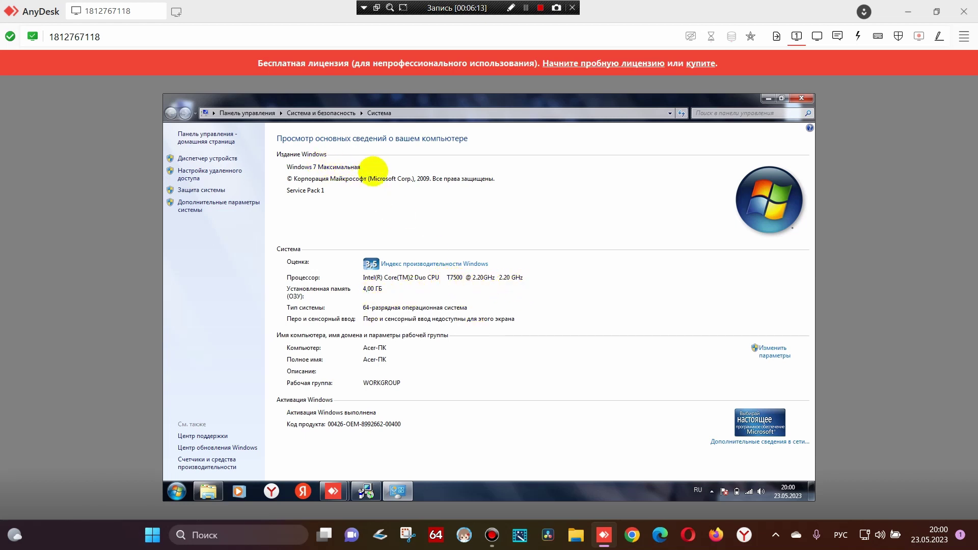
Save a full-screen PNG snip of the remote System information screen to the desktop, then close Snipping Tool
{"action": "left_click", "coordinate": [407, 534]}
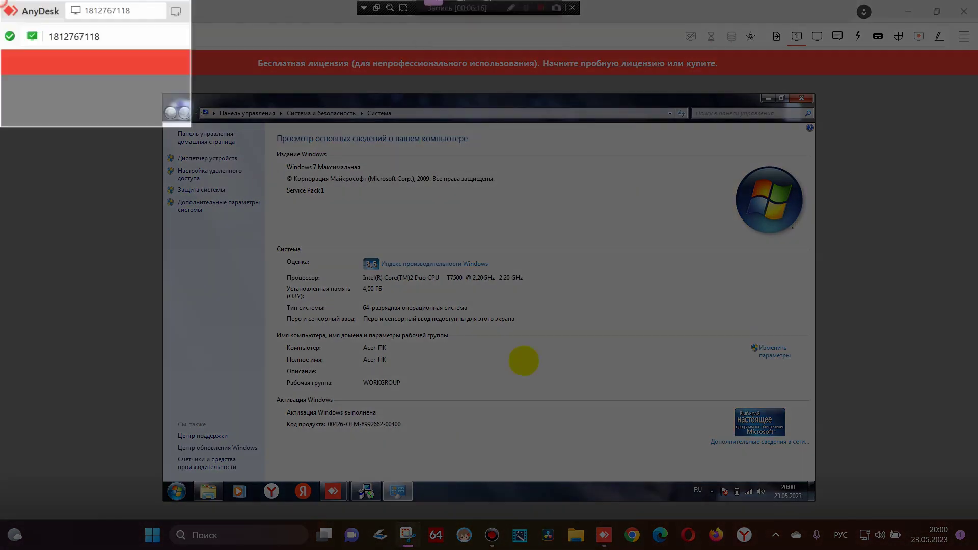
{"action": "left_click", "coordinate": [525, 360]}
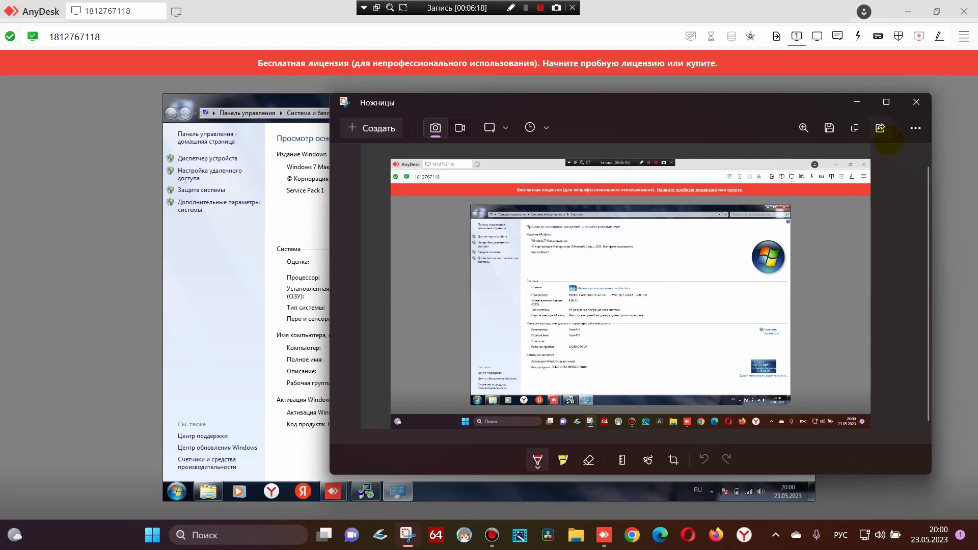
{"action": "left_click", "coordinate": [829, 128]}
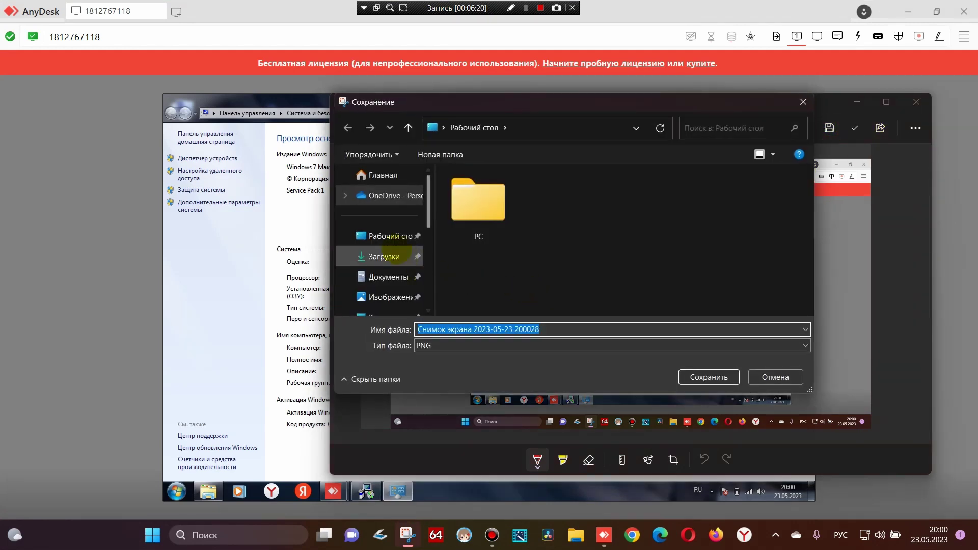
{"action": "left_click", "coordinate": [386, 236]}
{"action": "left_click", "coordinate": [709, 376]}
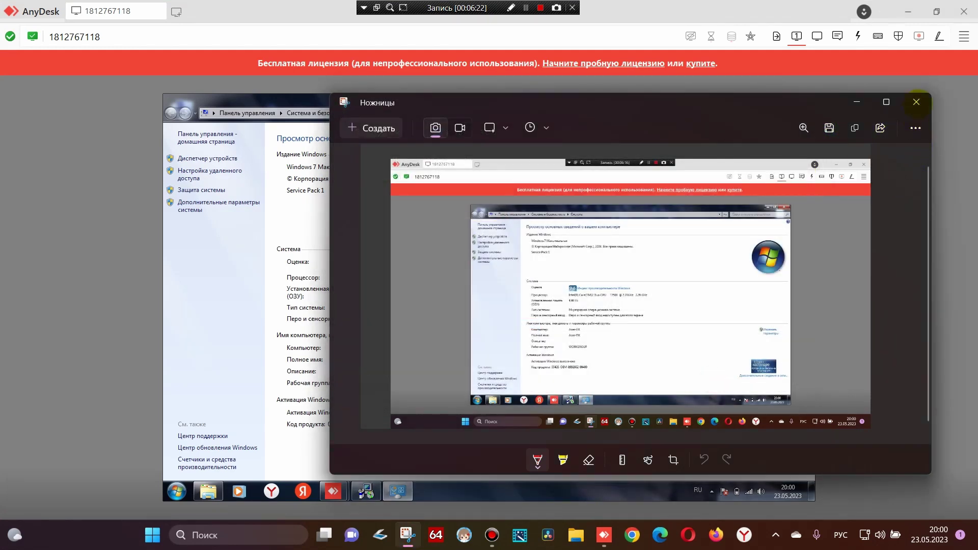
{"action": "left_click", "coordinate": [915, 102]}
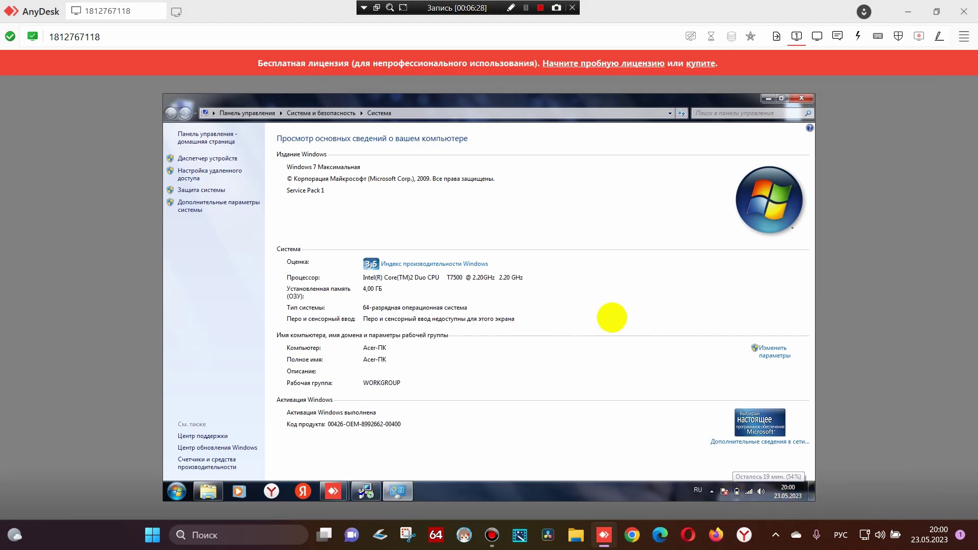
Close the remote System window
{"action": "left_click", "coordinate": [801, 98]}
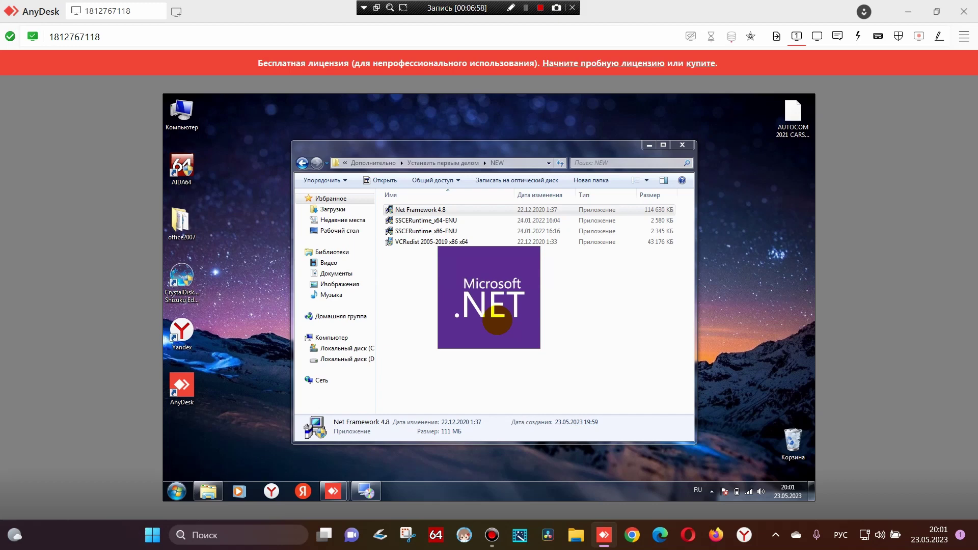
Capture the .NET Framework 4.8 splash screen in Snipping Tool, save it as a PNG, and close the tool
{"action": "left_click", "coordinate": [408, 535]}
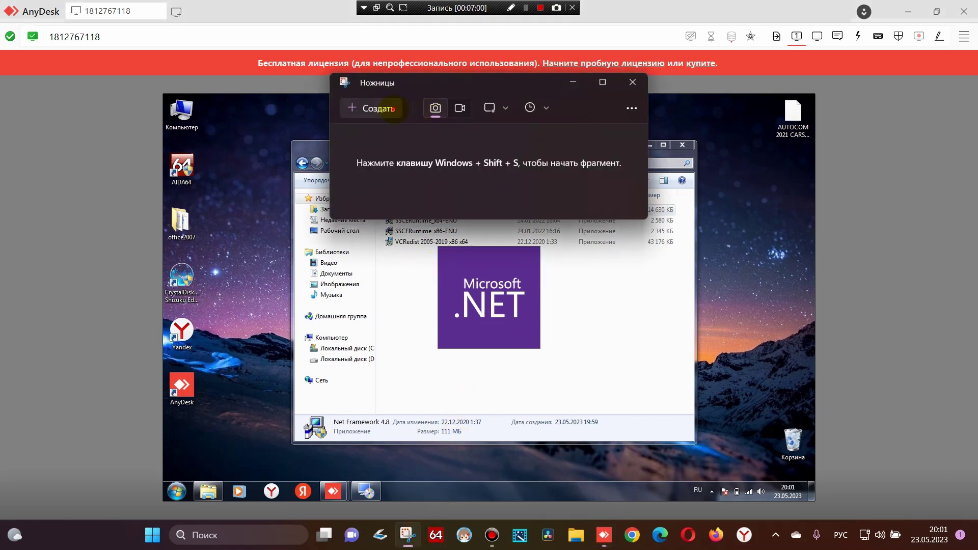
{"action": "left_click", "coordinate": [392, 108]}
{"action": "key", "text": "Escape"}
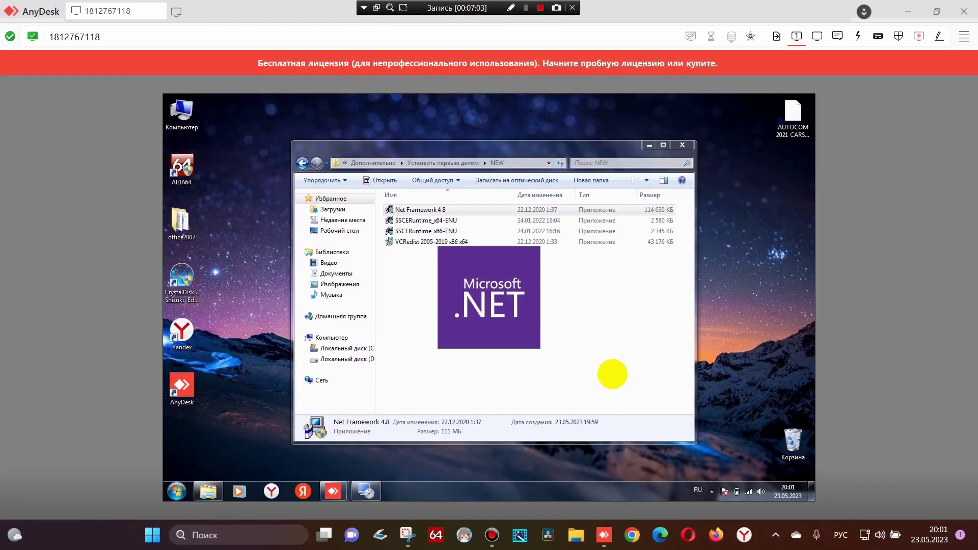
{"action": "left_click", "coordinate": [407, 534]}
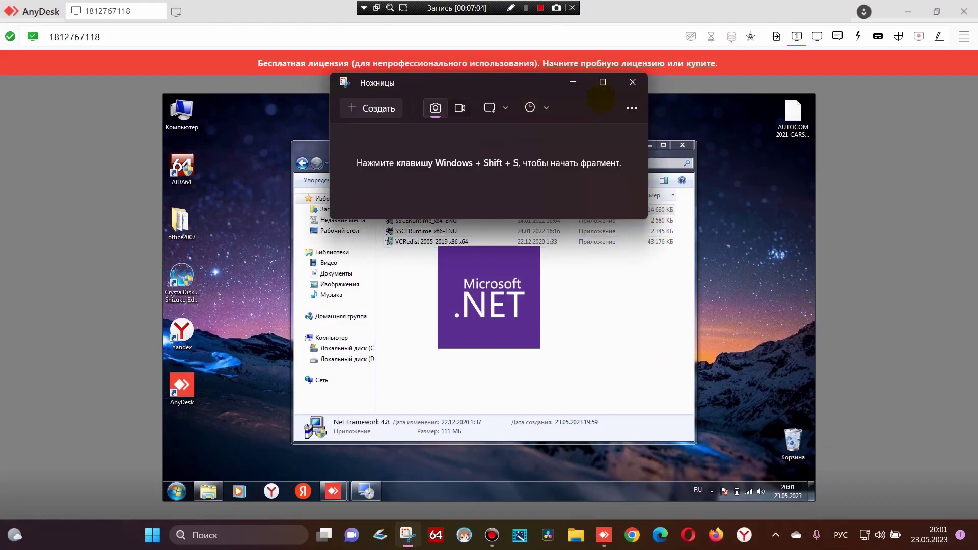
{"action": "left_click", "coordinate": [386, 115]}
{"action": "key", "text": "Escape"}
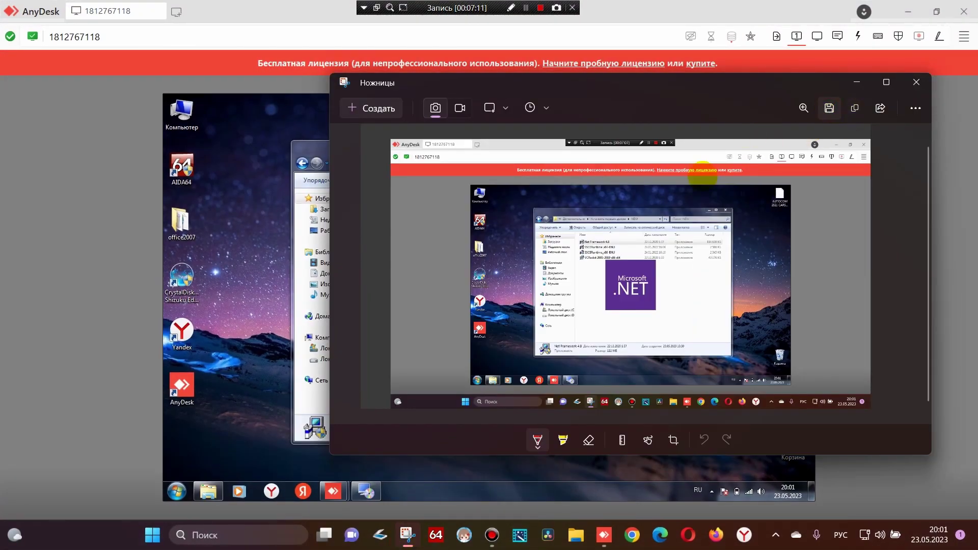
{"action": "key", "text": "ctrl+s"}
{"action": "left_click", "coordinate": [706, 354]}
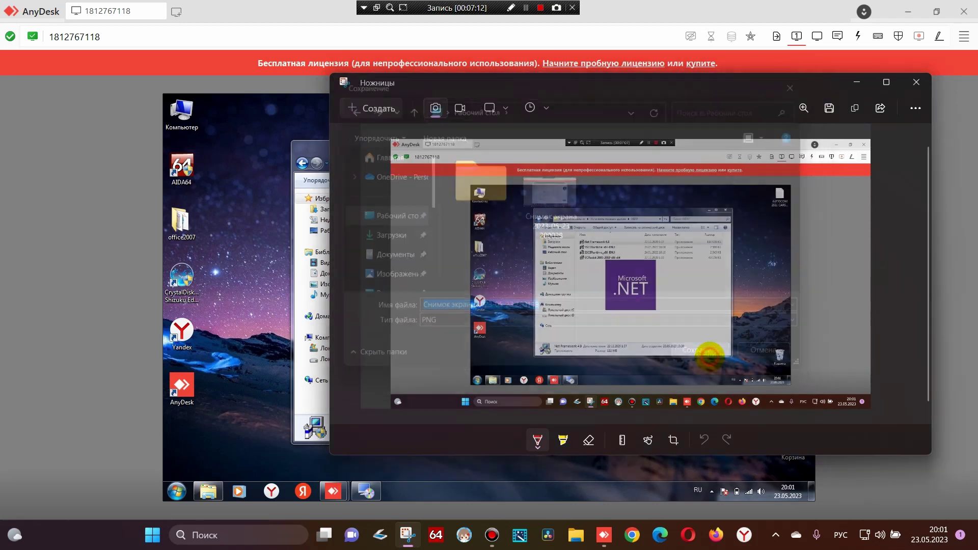
{"action": "left_click", "coordinate": [915, 82]}
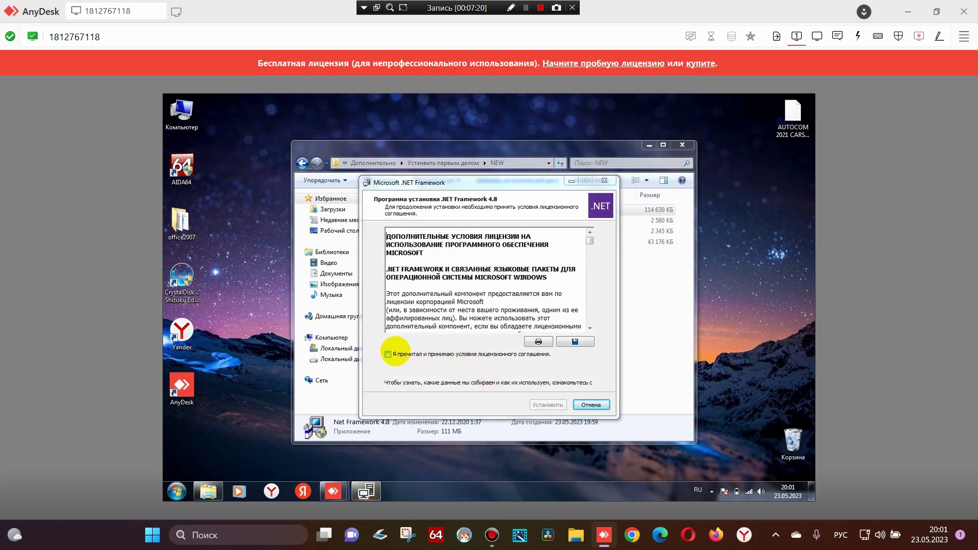
Accept the .NET 4.8 license, start Установить, and save a snip of the installation progress
{"action": "left_click", "coordinate": [388, 354]}
{"action": "left_click", "coordinate": [546, 403]}
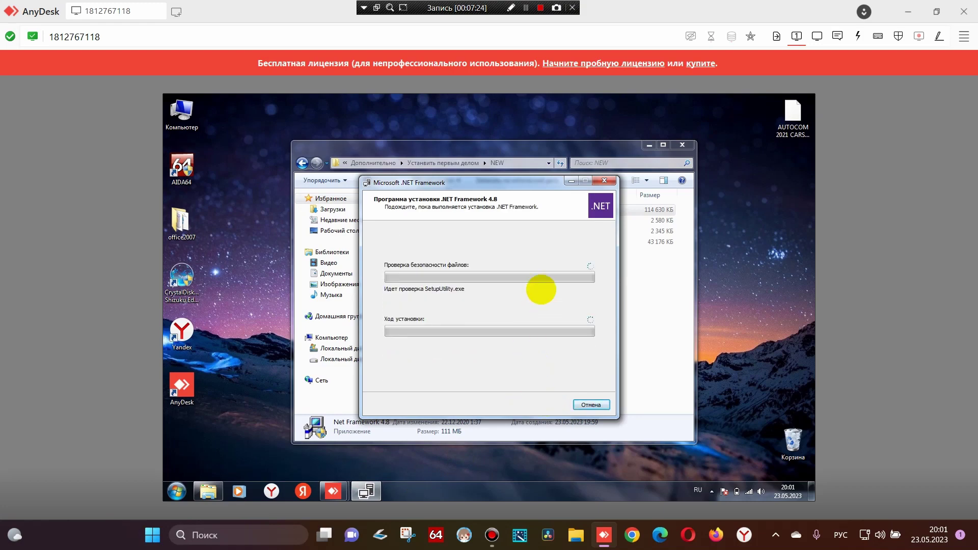
{"action": "left_click", "coordinate": [407, 533]}
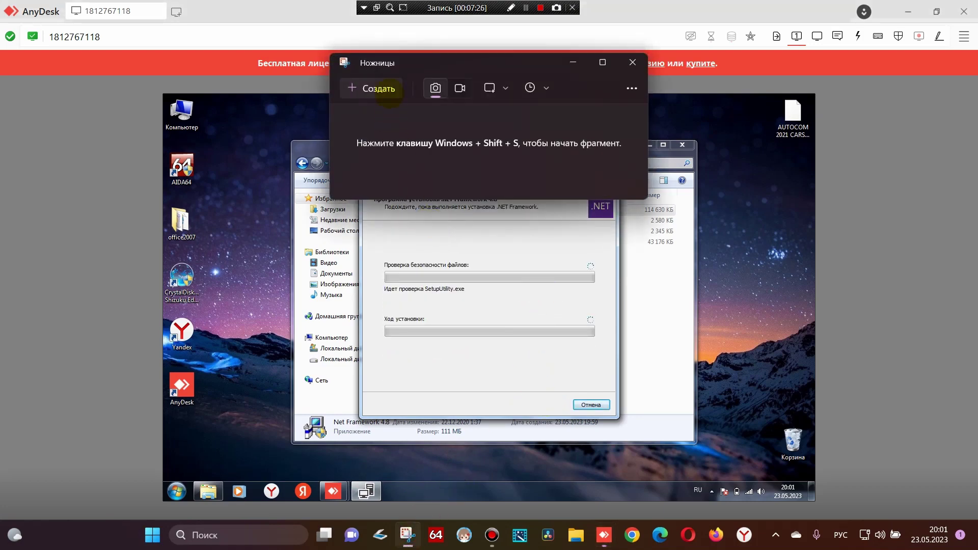
{"action": "left_click", "coordinate": [382, 91]}
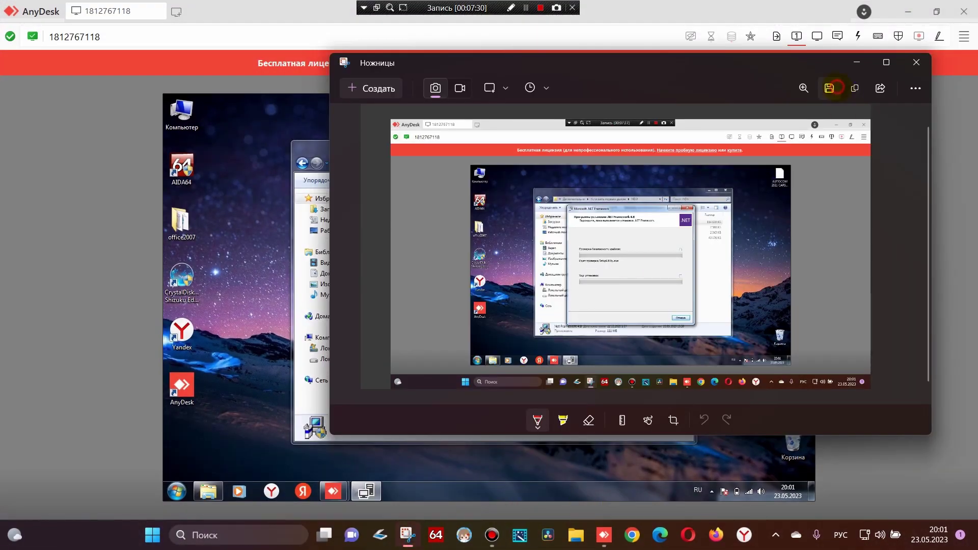
{"action": "left_click", "coordinate": [829, 87]}
{"action": "left_click", "coordinate": [704, 333]}
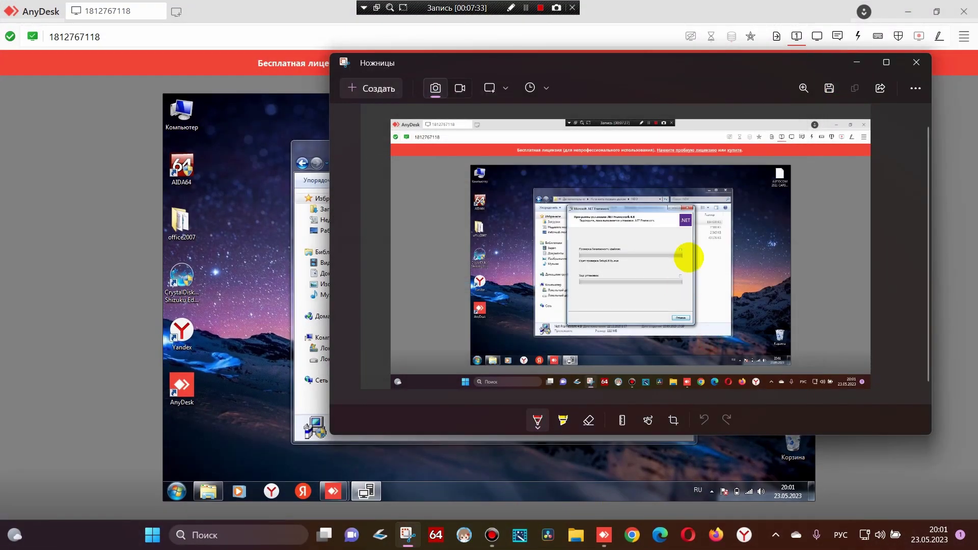
{"action": "left_click", "coordinate": [916, 62]}
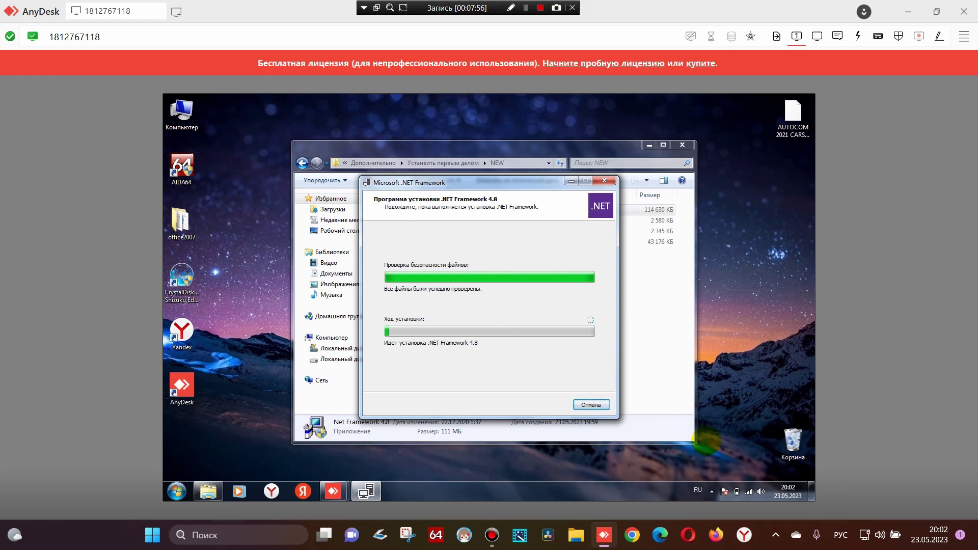
{"action": "mouse_move", "coordinate": [737, 492]}
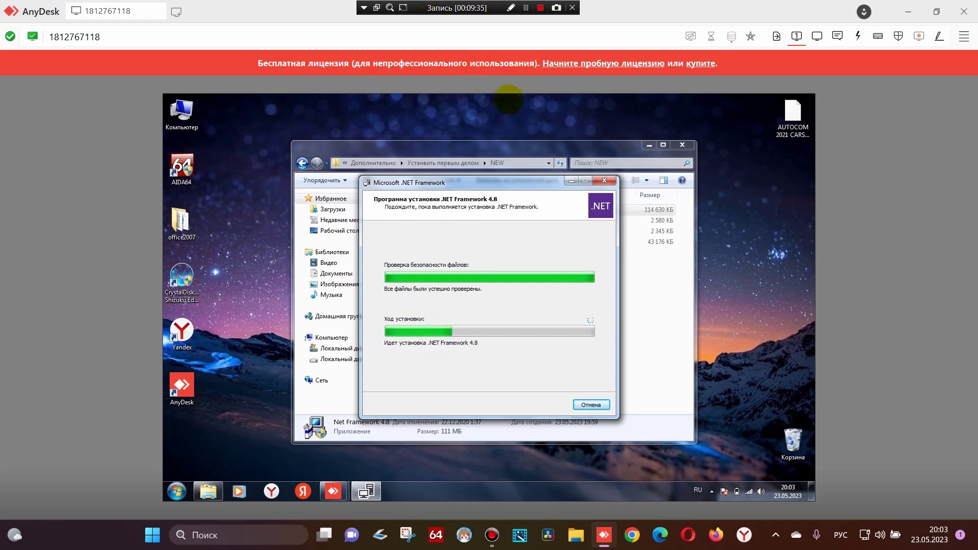
{"action": "left_click", "coordinate": [525, 8]}
{"action": "left_click", "coordinate": [526, 8]}
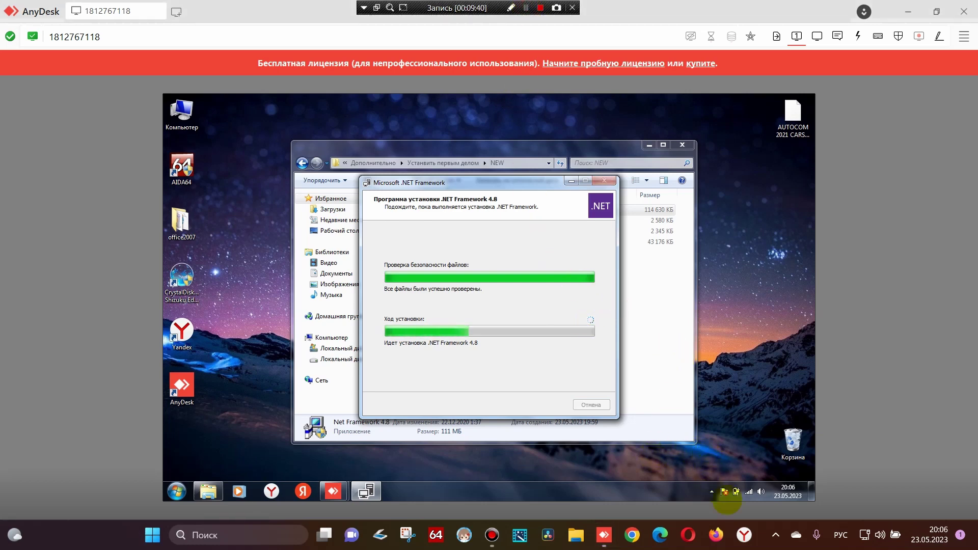
{"action": "left_click", "coordinate": [735, 492]}
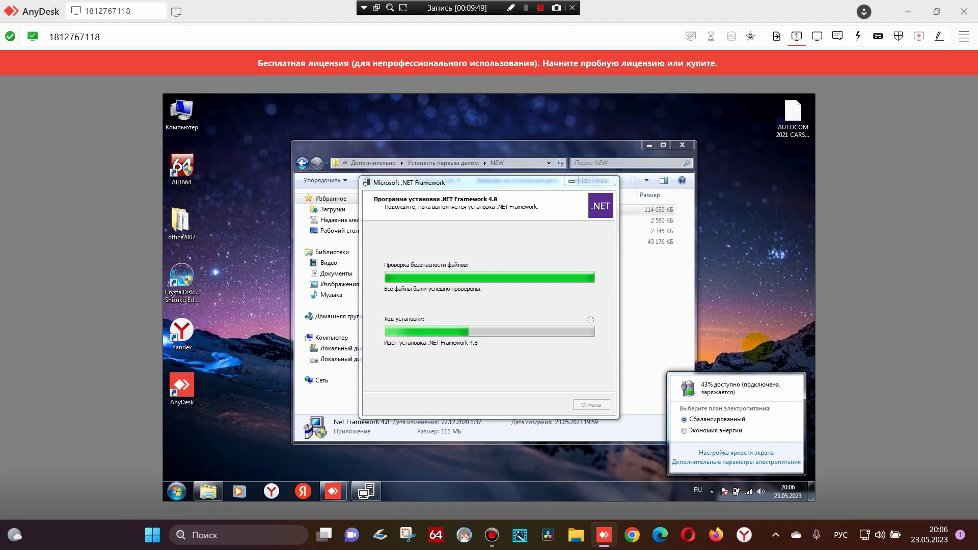
{"action": "left_click", "coordinate": [759, 292]}
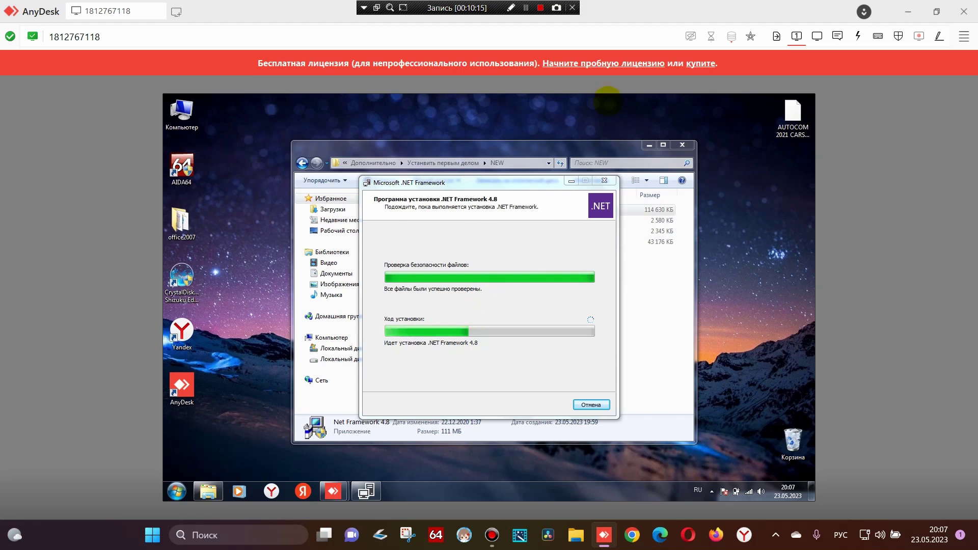
Save a snip of the .NET 4.8 'Установка завершена' screen to the desktop, then close the installer with Готово
{"action": "left_click", "coordinate": [529, 14]}
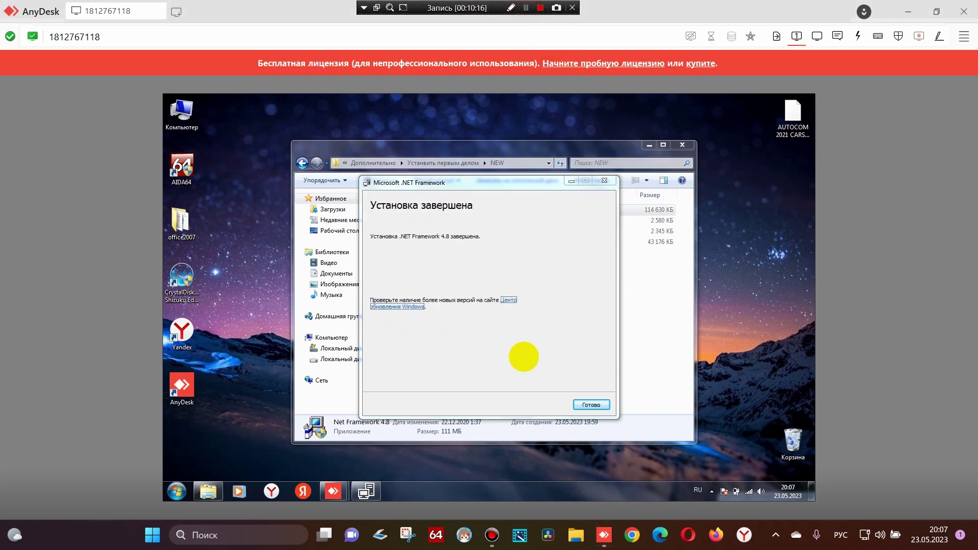
{"action": "left_click", "coordinate": [408, 534]}
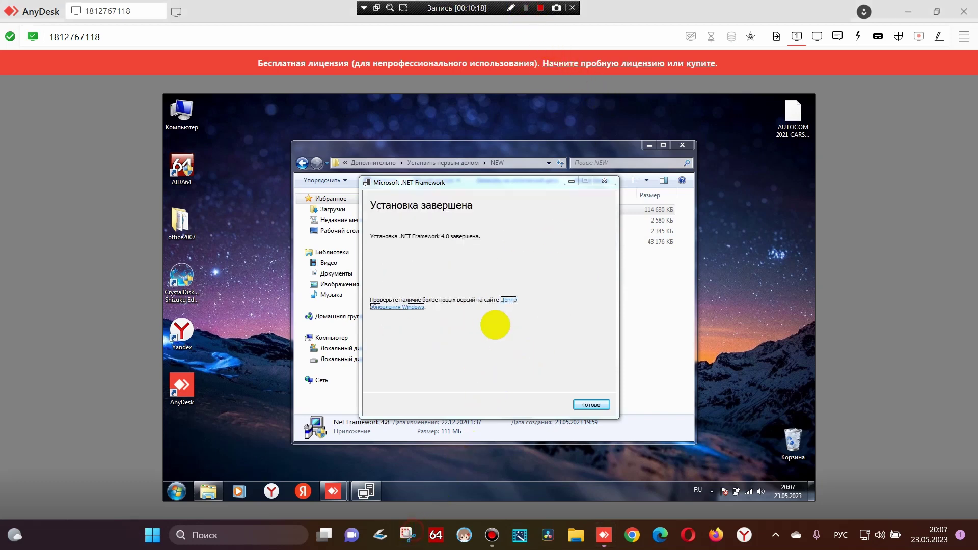
{"action": "left_click", "coordinate": [363, 70]}
{"action": "key", "text": "Escape"}
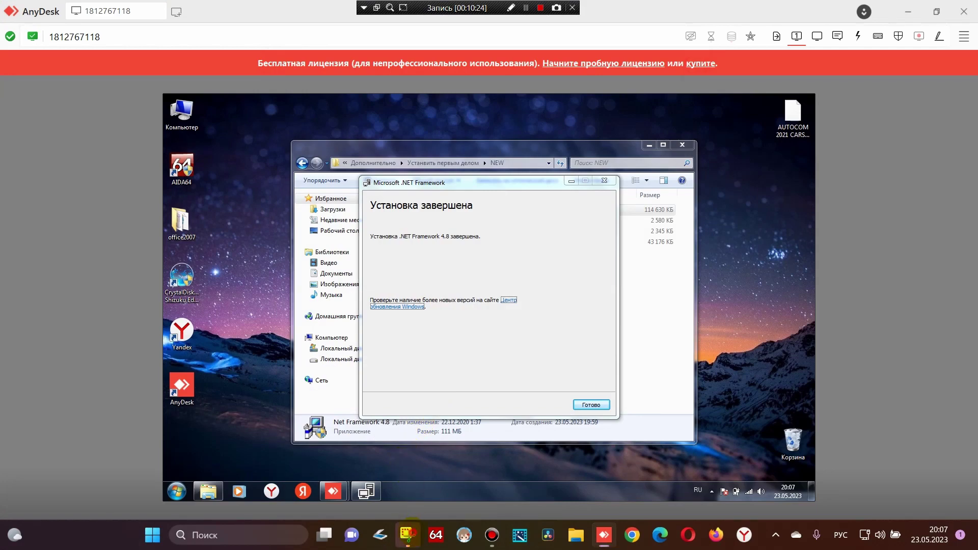
{"action": "left_click", "coordinate": [408, 533]}
{"action": "left_click", "coordinate": [829, 68]}
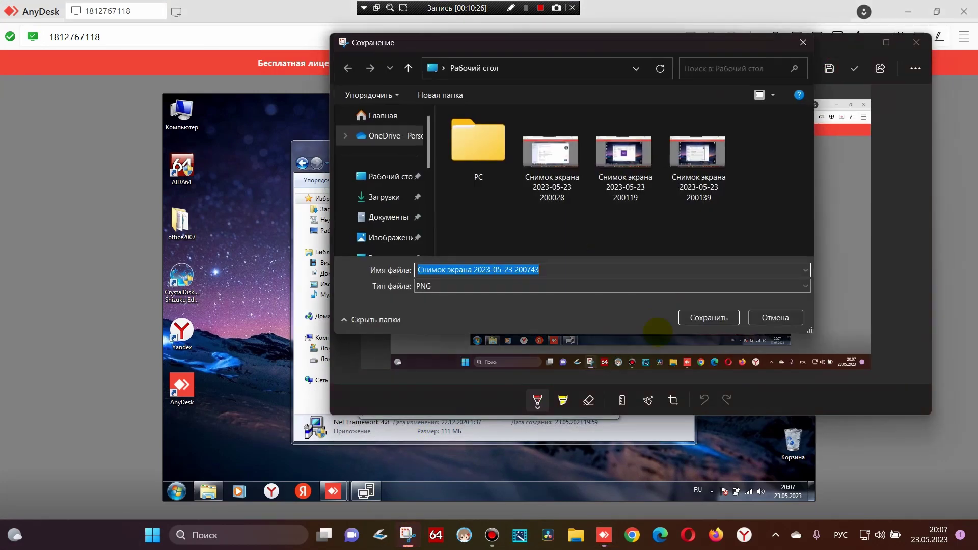
{"action": "left_click", "coordinate": [708, 318]}
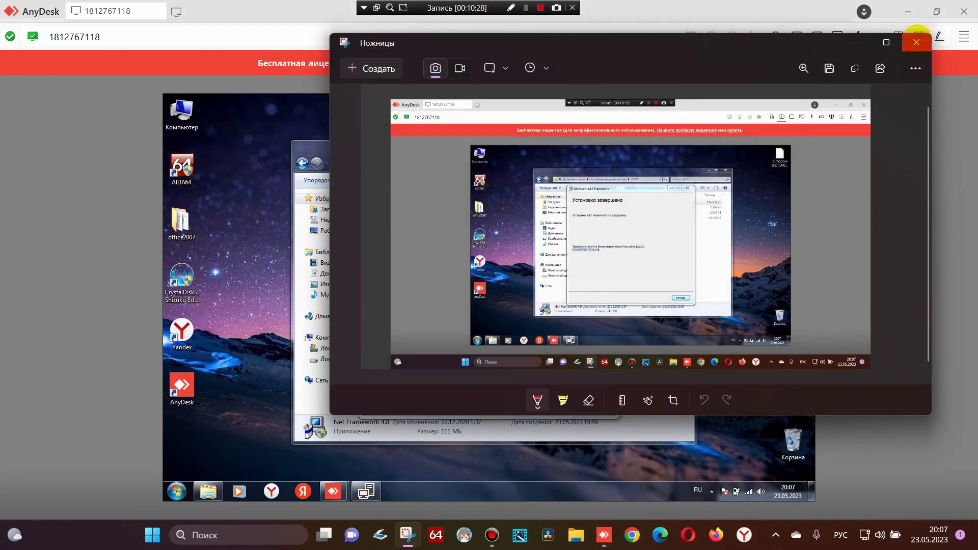
{"action": "left_click", "coordinate": [915, 43]}
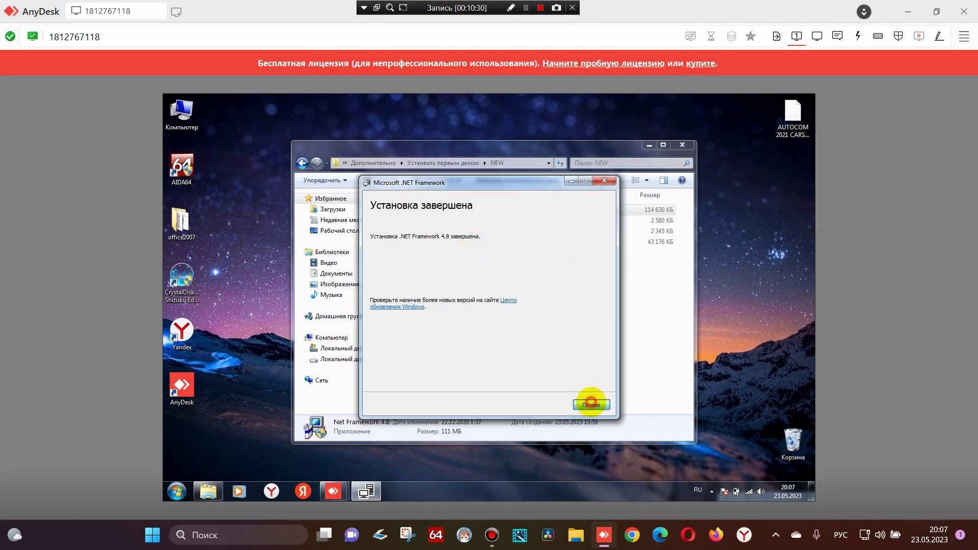
{"action": "left_click", "coordinate": [591, 401]}
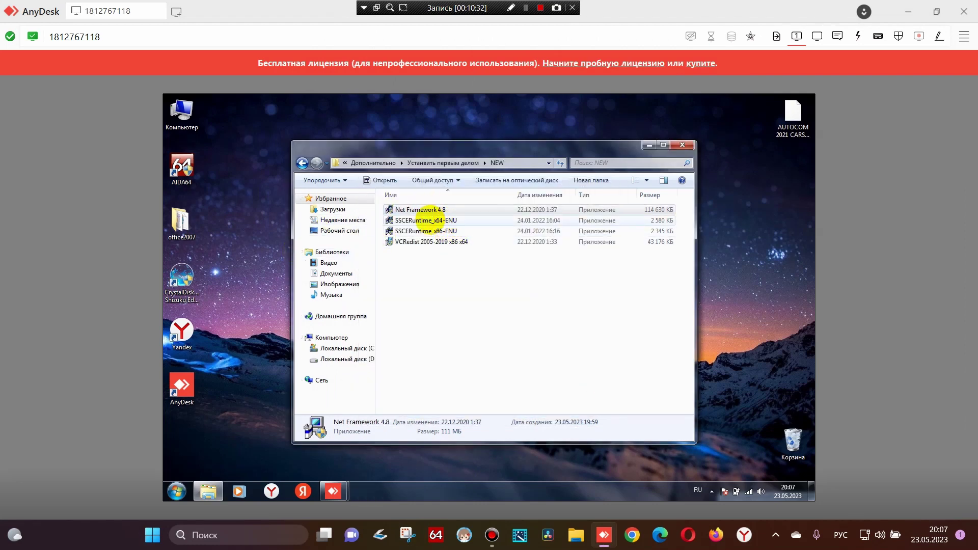
Run SSCERuntime_x64-ENU as administrator, accept the license, install, and finish the SQL Server Compact setup
{"action": "left_click", "coordinate": [422, 220]}
{"action": "right_click", "coordinate": [421, 220]}
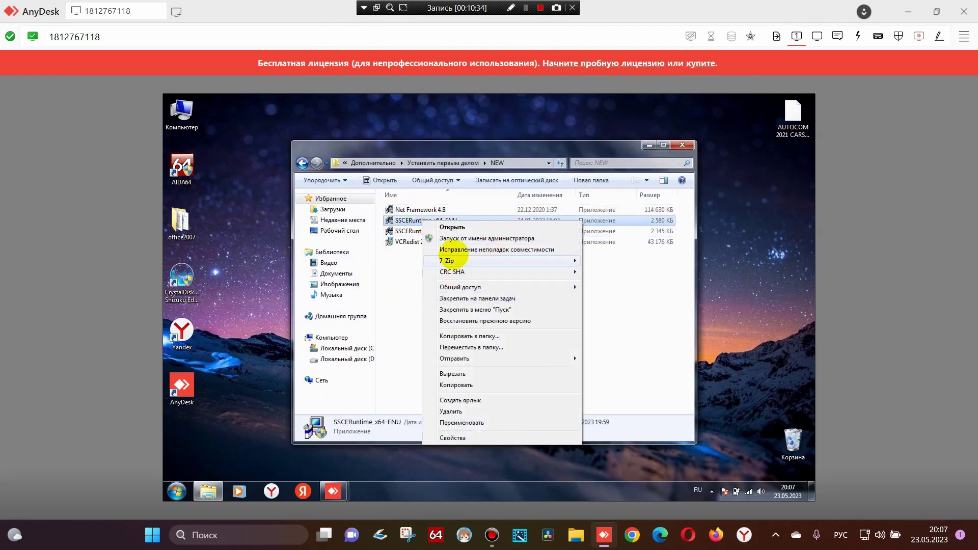
{"action": "left_click", "coordinate": [476, 236]}
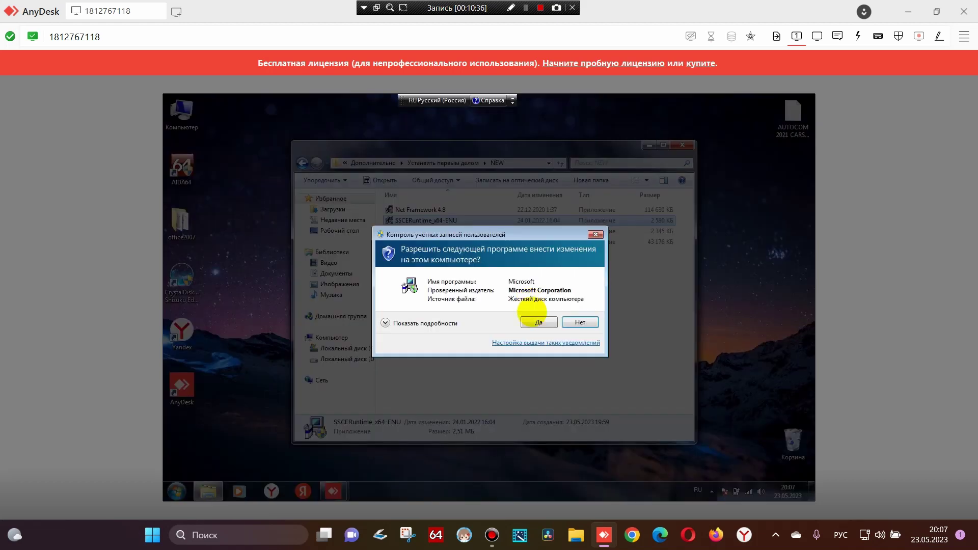
{"action": "left_click", "coordinate": [538, 324]}
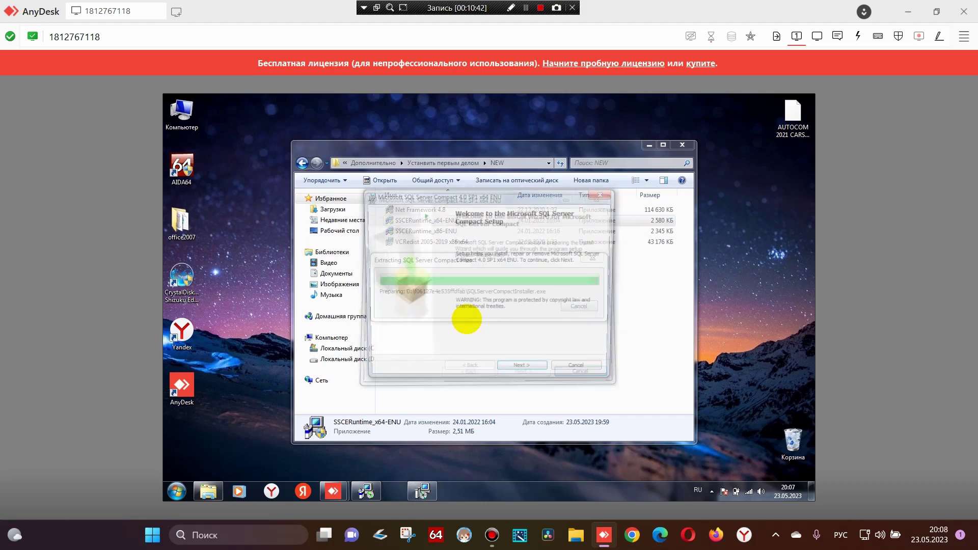
{"action": "left_click", "coordinate": [525, 373]}
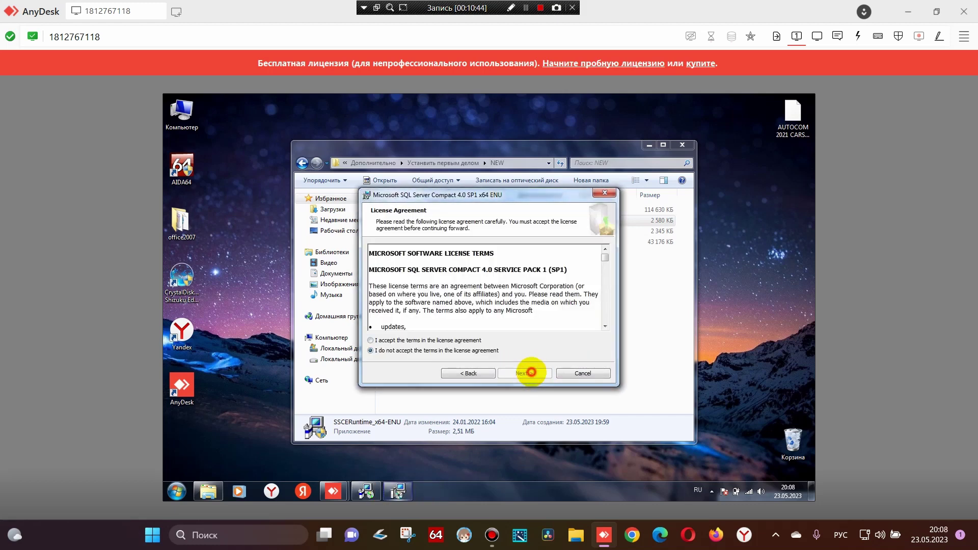
{"action": "left_click", "coordinate": [379, 341]}
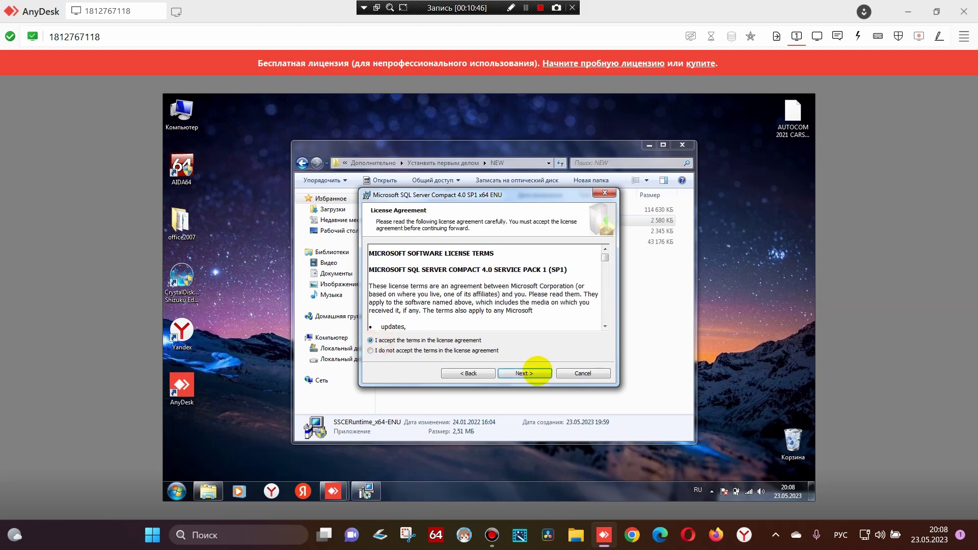
{"action": "left_click", "coordinate": [525, 374]}
{"action": "left_click", "coordinate": [529, 372]}
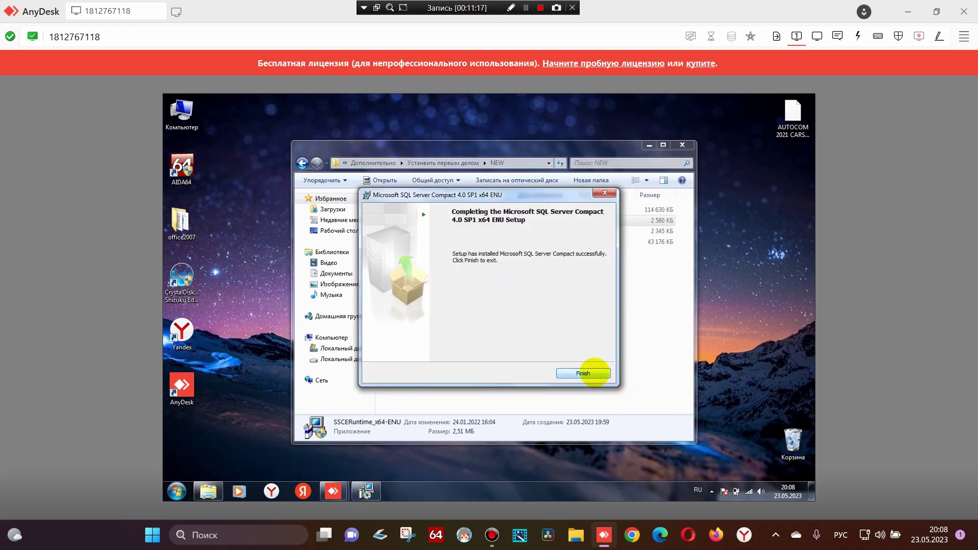
{"action": "left_click", "coordinate": [592, 373]}
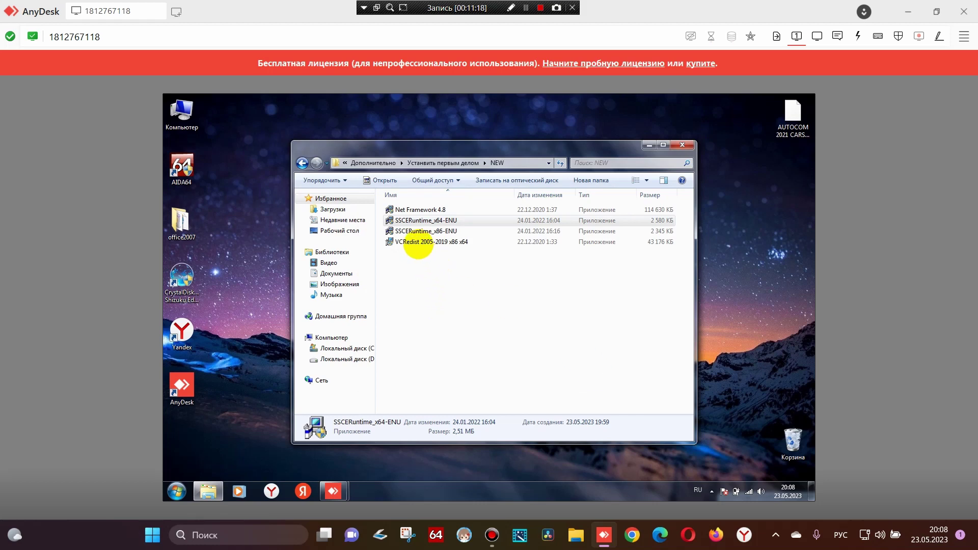
Launch the VCRedist 2005-2019 x86 x64 installer and approve its UAC prompt with Да
{"action": "left_click", "coordinate": [418, 242]}
{"action": "right_click", "coordinate": [418, 243]}
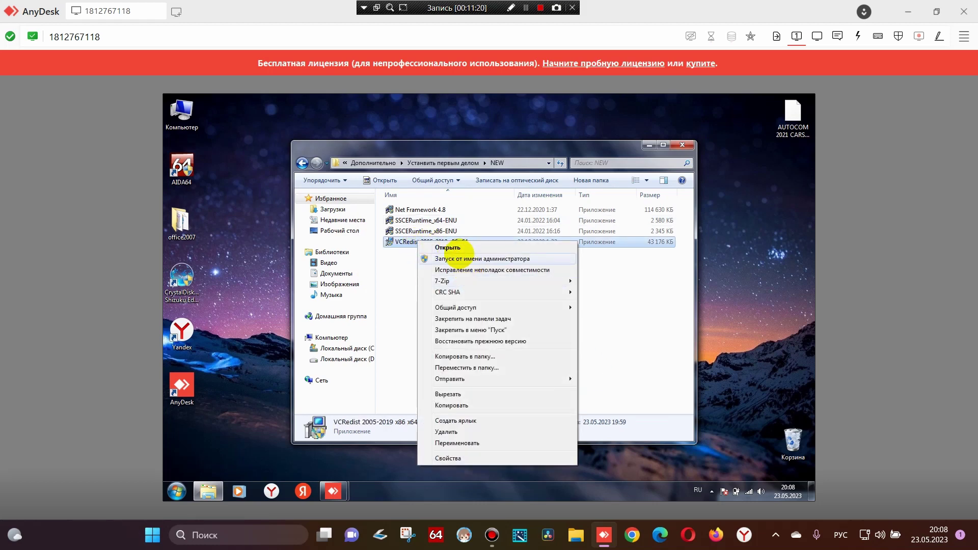
{"action": "left_click", "coordinate": [456, 248]}
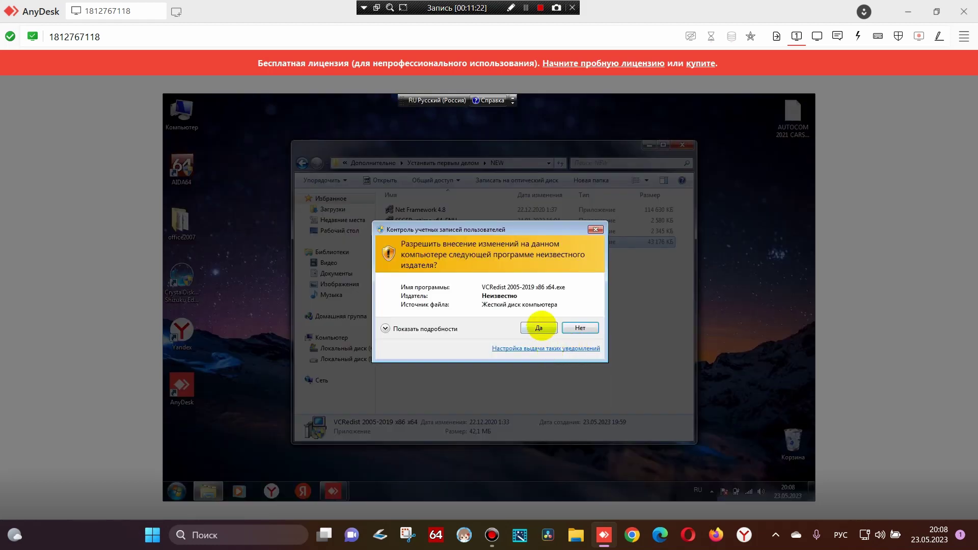
{"action": "left_click", "coordinate": [538, 328]}
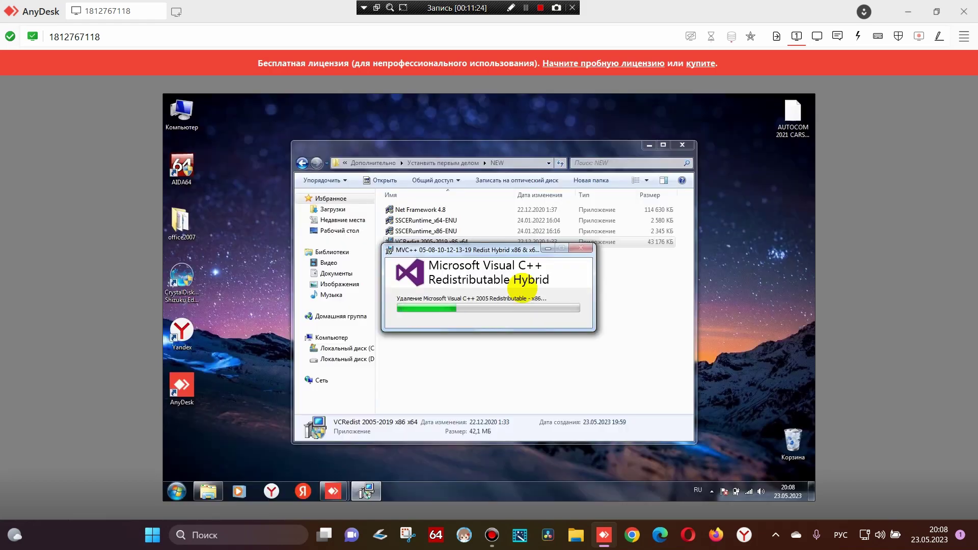
Save a full-screen snip of the VC++ installer progress under its default name, then close Snipping Tool
{"action": "left_click", "coordinate": [407, 533]}
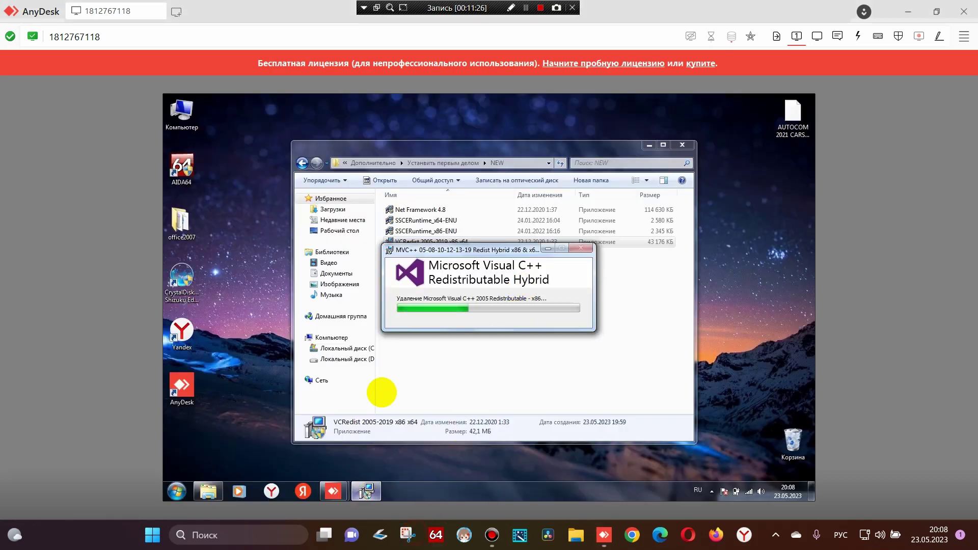
{"action": "left_click", "coordinate": [371, 48]}
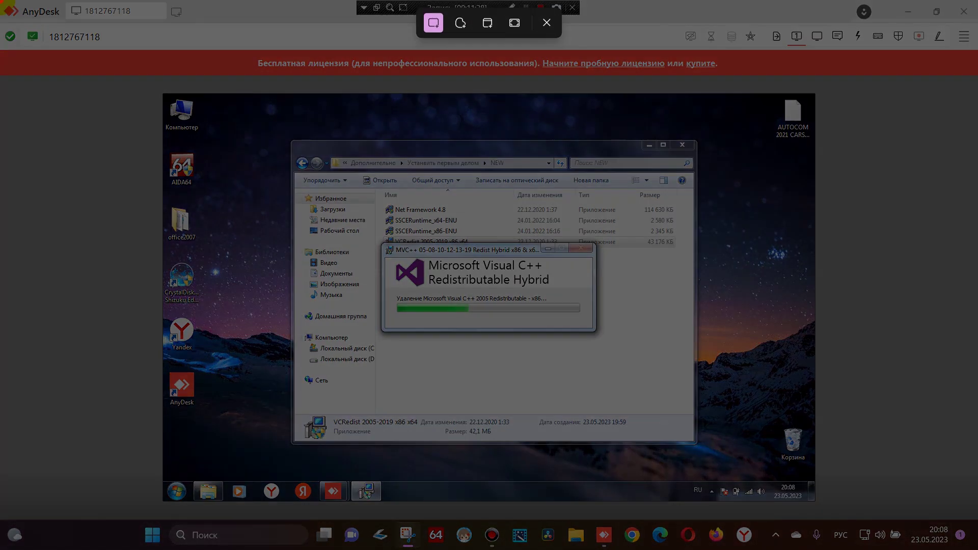
{"action": "key", "text": "Escape"}
{"action": "key", "text": "Print"}
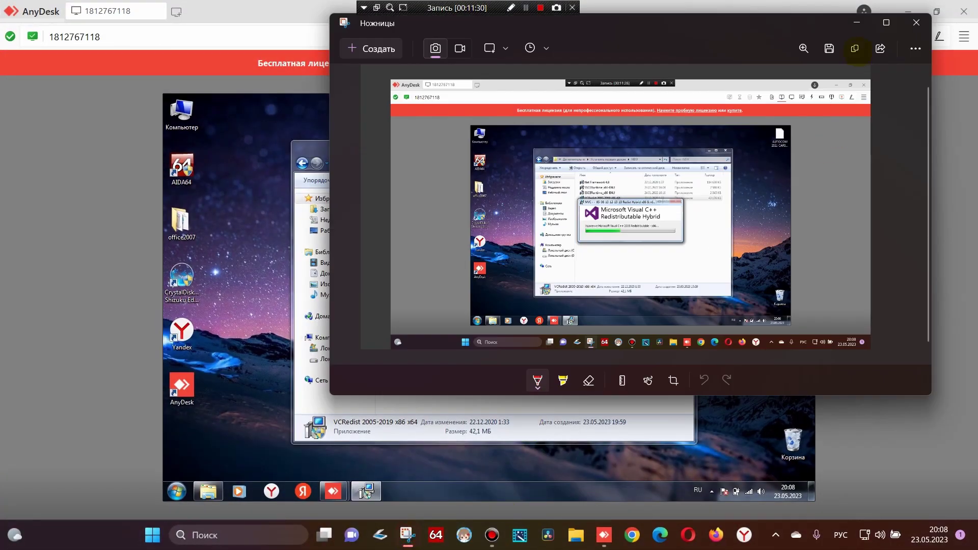
{"action": "left_click", "coordinate": [829, 48]}
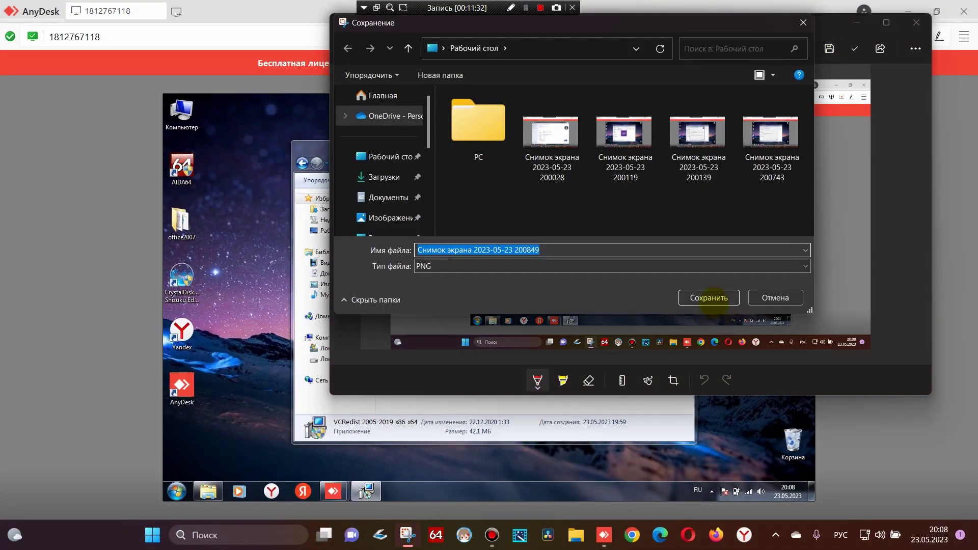
{"action": "left_click", "coordinate": [705, 296]}
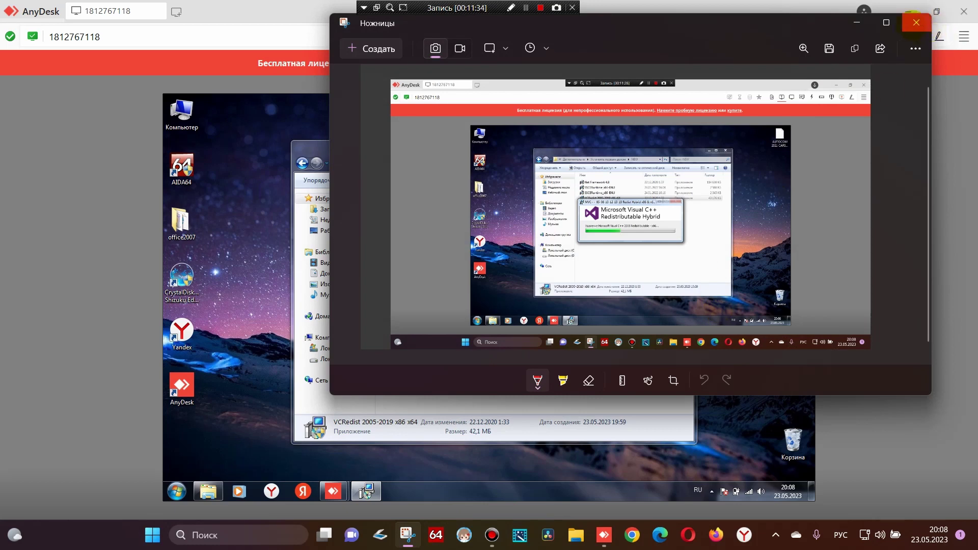
{"action": "left_click", "coordinate": [915, 23]}
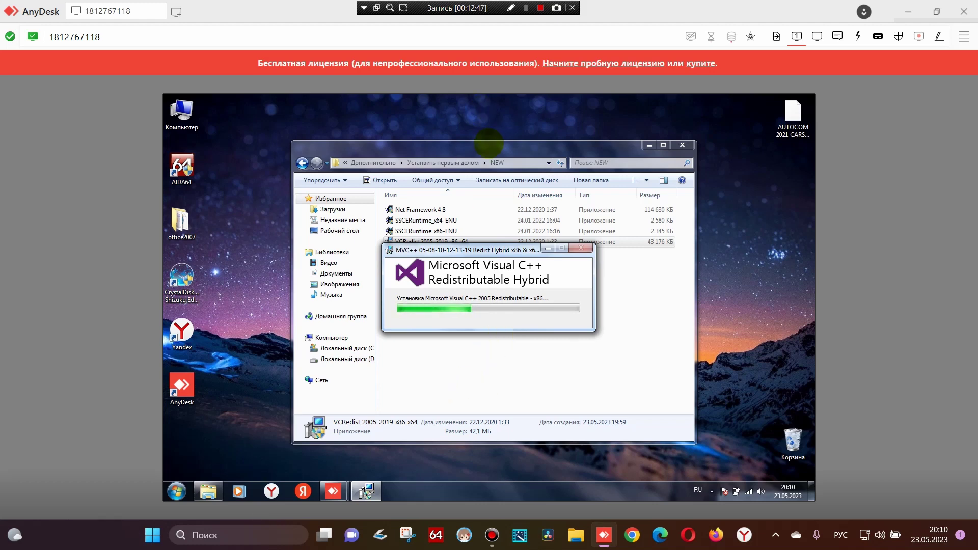
Wait as the VC++ Redistributable Hybrid installer advances through packages to Visual C++ 2012 x64
{"action": "left_click", "coordinate": [525, 7]}
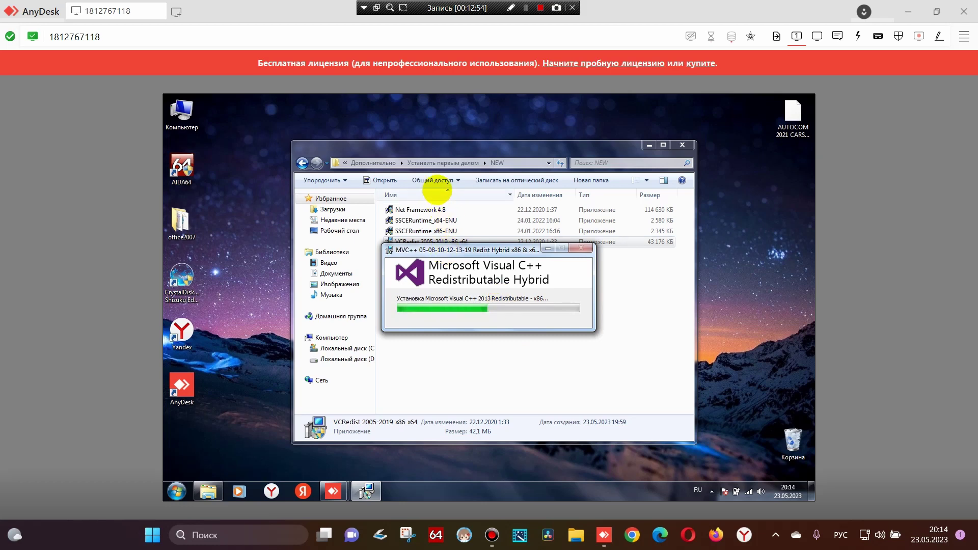
{"action": "left_click", "coordinate": [526, 7]}
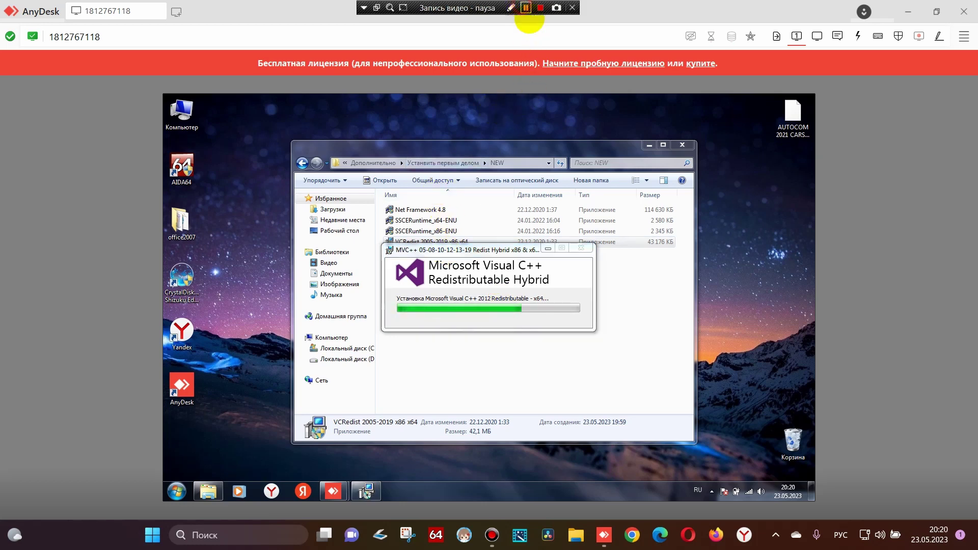
{"action": "left_click", "coordinate": [526, 9]}
{"action": "left_click", "coordinate": [526, 7]}
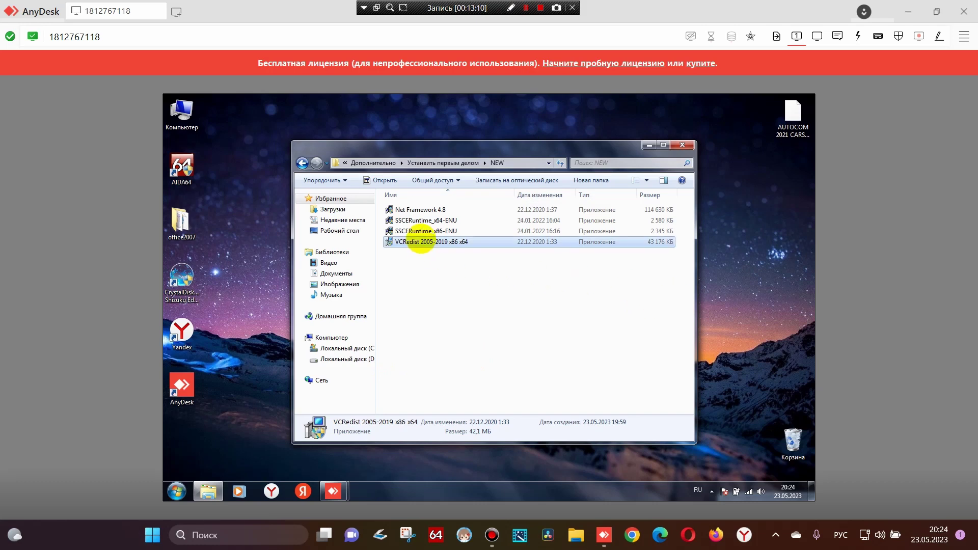
Return from NEW to the AUTOCOM 2021 folder and dismiss the error from opening the Portable version archive
{"action": "left_click_drag", "start_coordinate": [530, 148], "coordinate": [507, 184]}
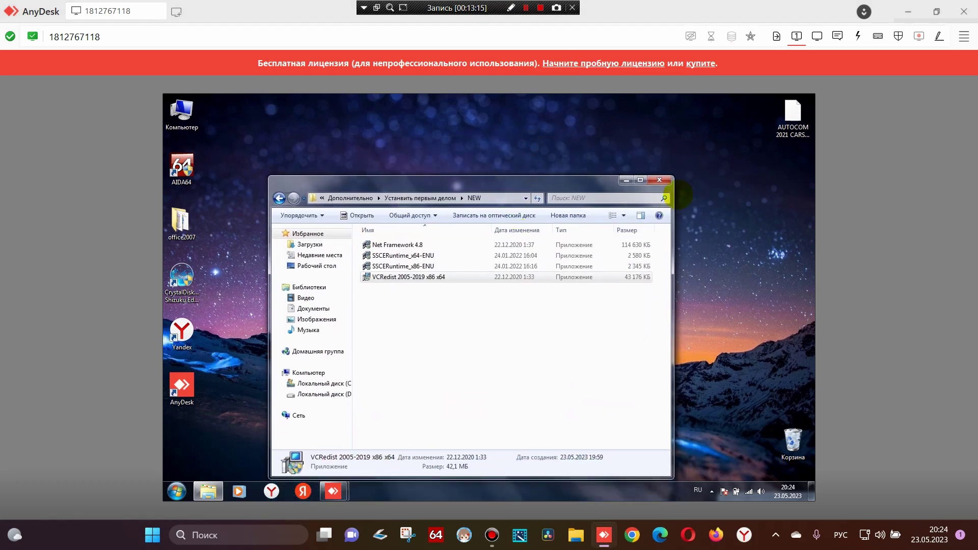
{"action": "left_click", "coordinate": [278, 198]}
{"action": "left_click", "coordinate": [279, 198]}
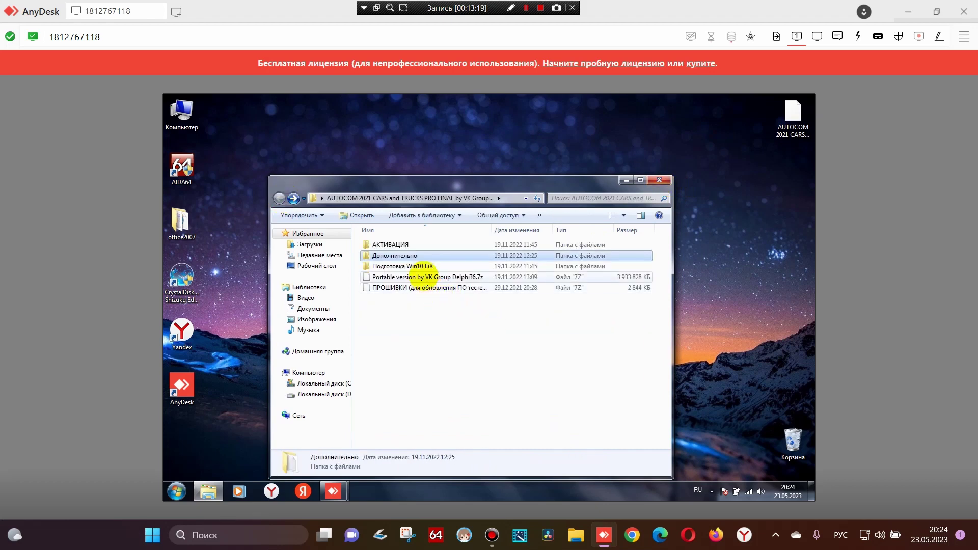
{"action": "right_click", "coordinate": [422, 276]}
{"action": "left_click", "coordinate": [433, 278]}
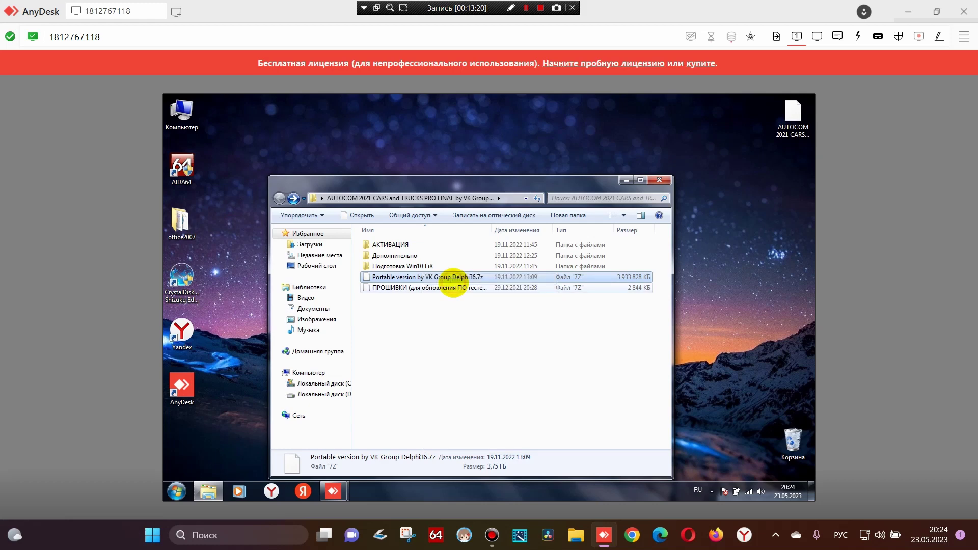
{"action": "left_click", "coordinate": [581, 222]}
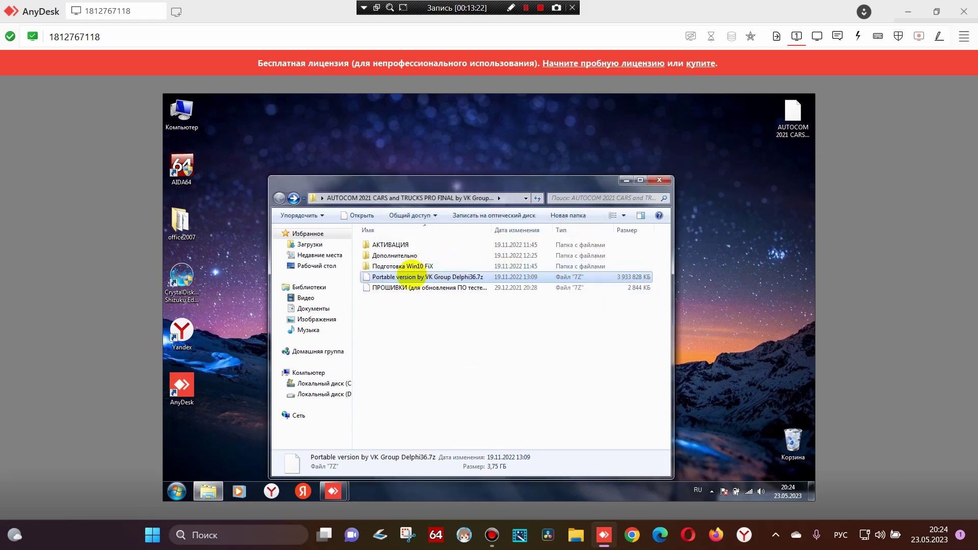
Extract the archive with 7-Zip into 'Portable version by VK Group Delphi36\', entering its password
{"action": "right_click", "coordinate": [412, 277]}
{"action": "mouse_move", "coordinate": [463, 295]}
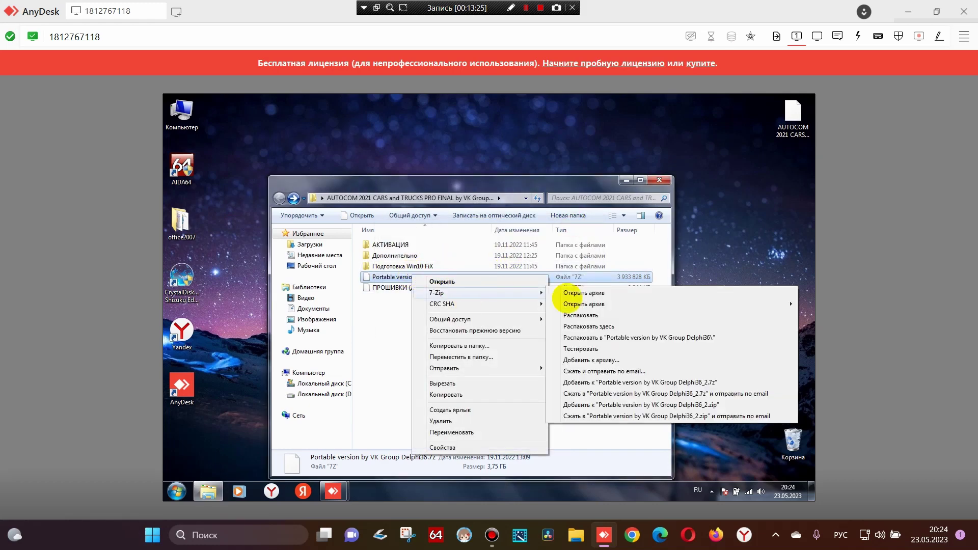
{"action": "left_click", "coordinate": [618, 322]}
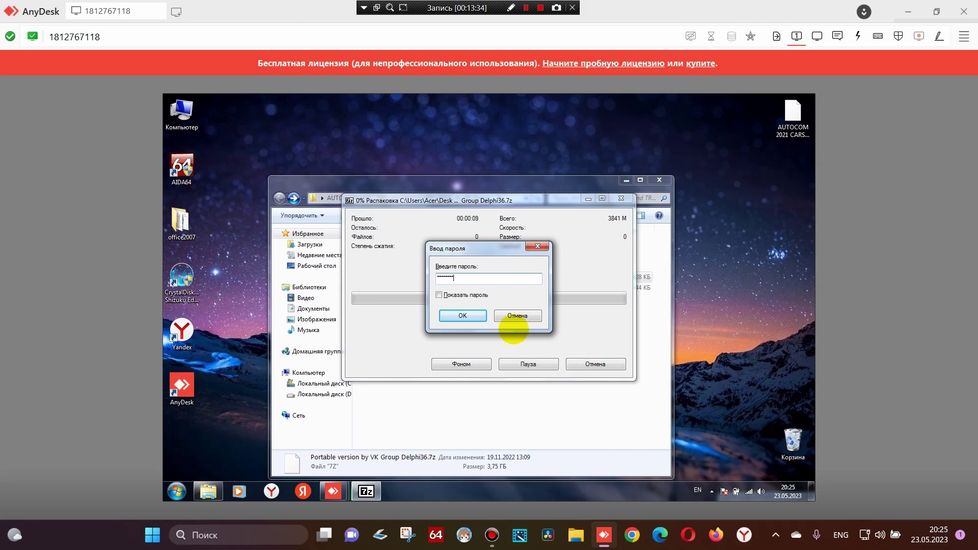
{"action": "key", "text": "Return"}
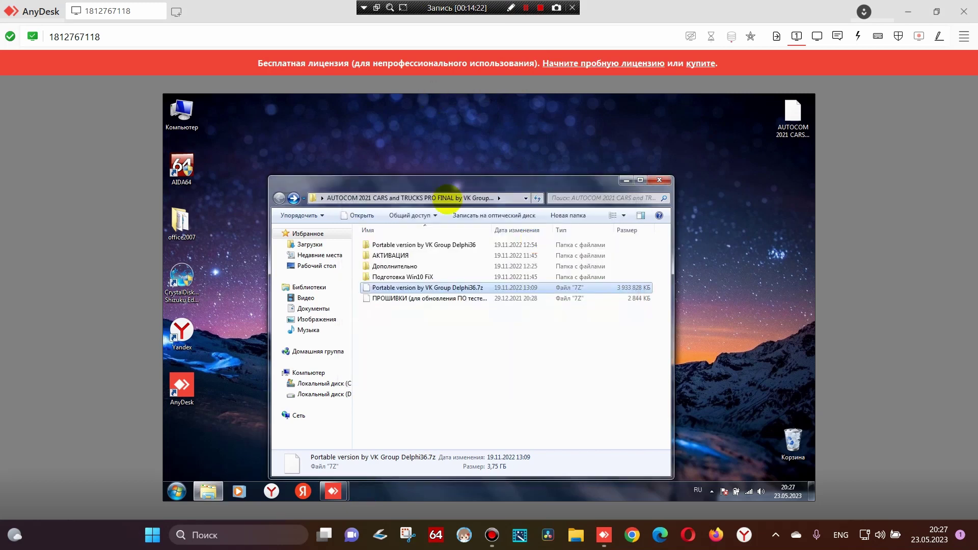
Place the AutoCom 2021 Cars and Trucks shortcuts from the extracted folder on the desktop
{"action": "double_click", "coordinate": [422, 245]}
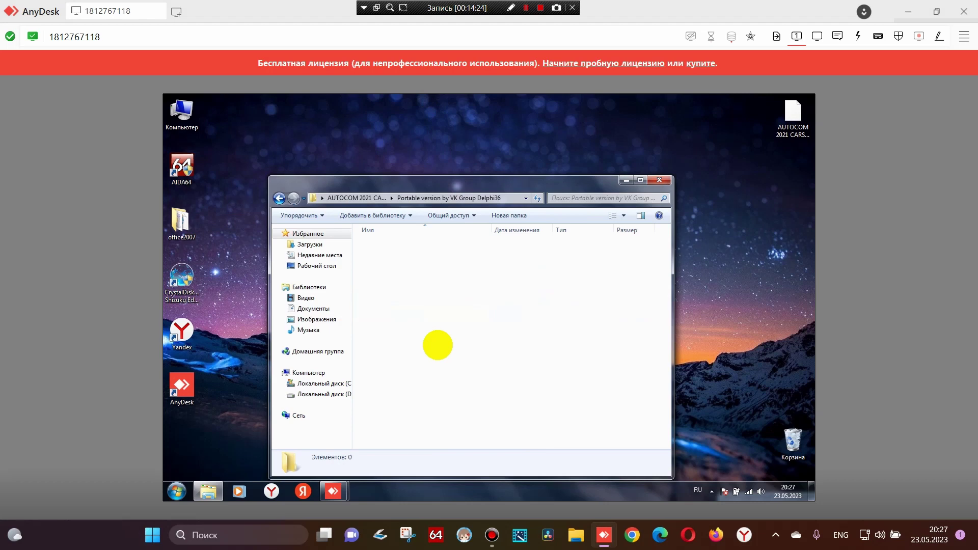
{"action": "left_click_drag", "start_coordinate": [432, 315], "coordinate": [377, 255]}
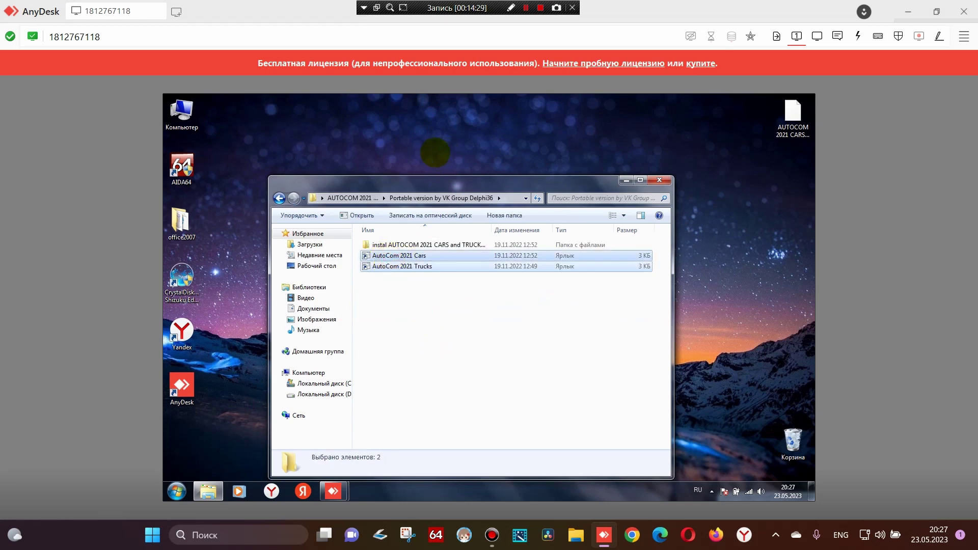
{"action": "left_click", "coordinate": [422, 151]}
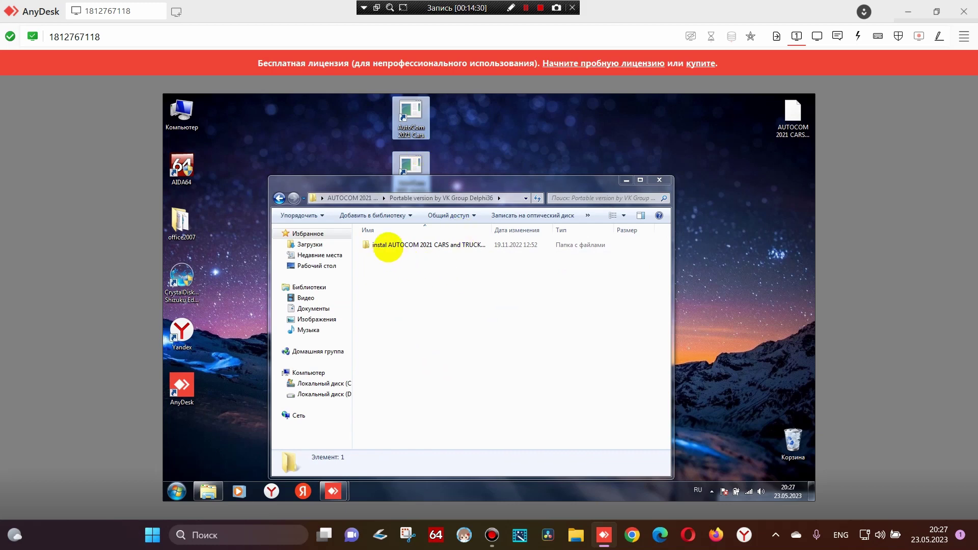
Move the AUTOCOM install folder into C:\Program Files (x86), granting administrator permission
{"action": "double_click", "coordinate": [392, 244]}
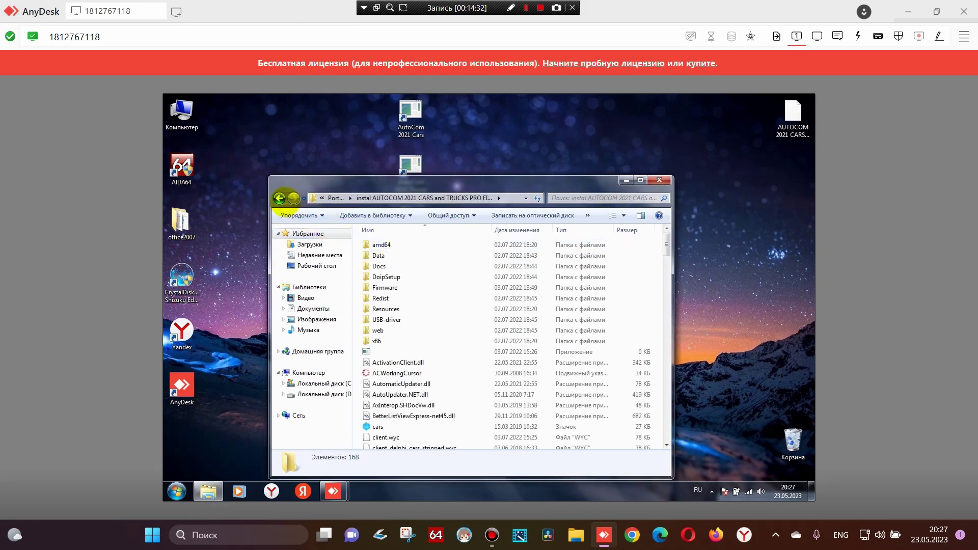
{"action": "left_click", "coordinate": [279, 198]}
{"action": "right_click", "coordinate": [401, 246]}
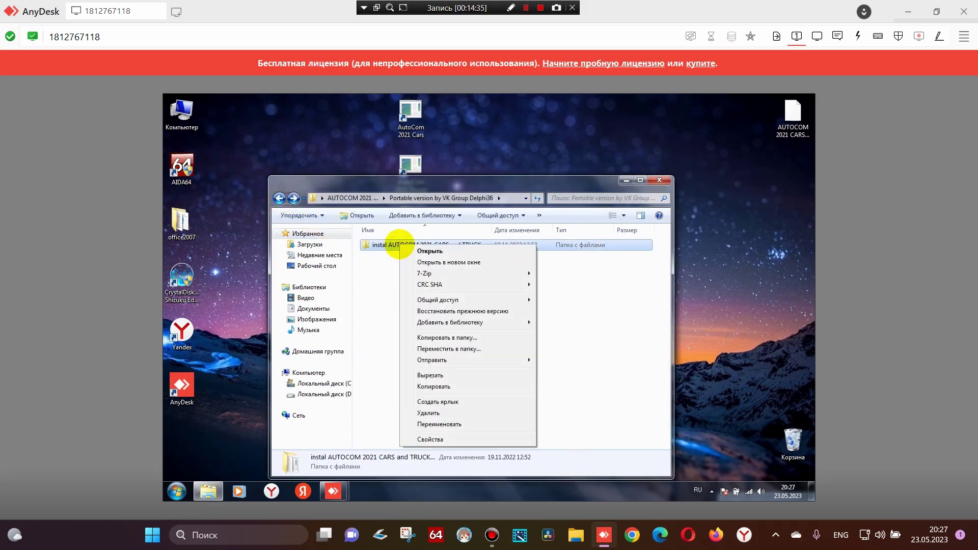
{"action": "left_click", "coordinate": [429, 375]}
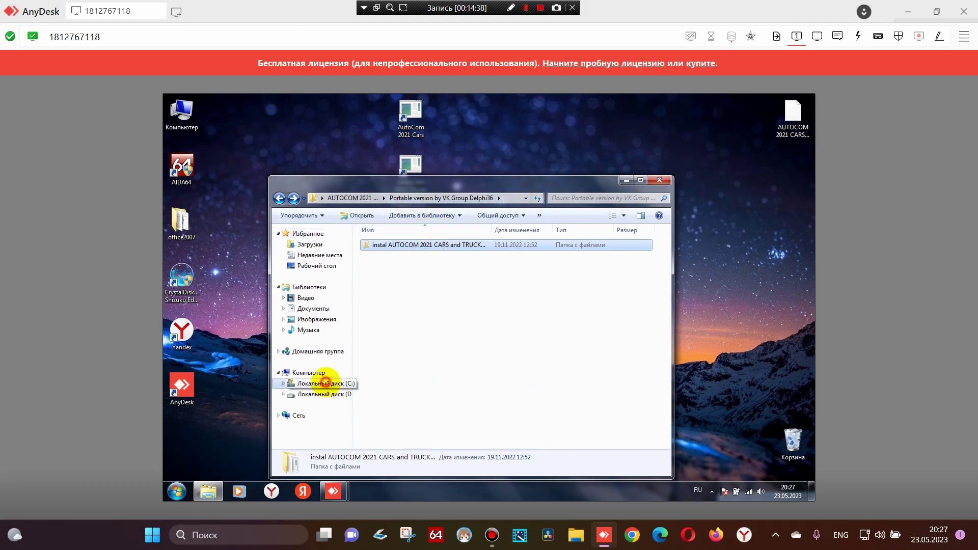
{"action": "left_click", "coordinate": [323, 383]}
{"action": "double_click", "coordinate": [411, 267]}
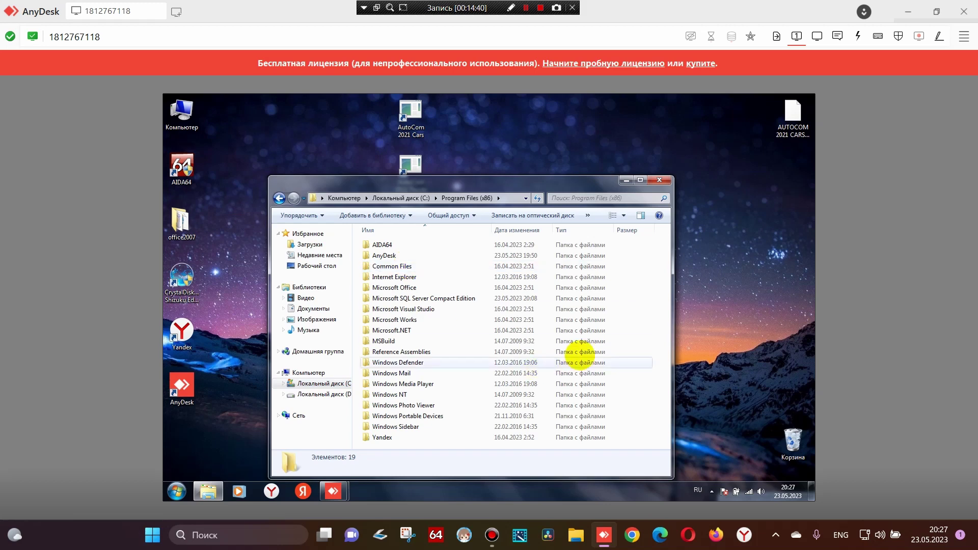
{"action": "right_click", "coordinate": [661, 324]}
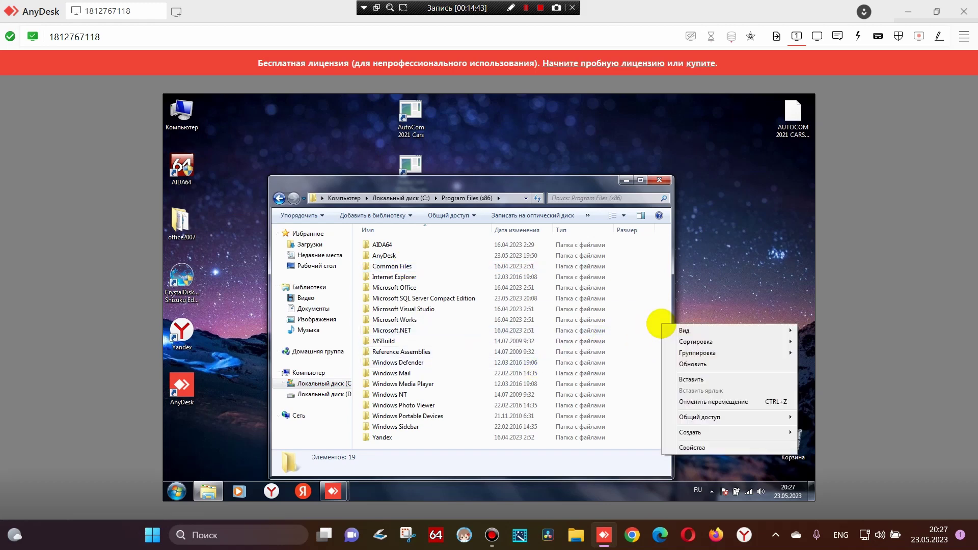
{"action": "left_click", "coordinate": [695, 379]}
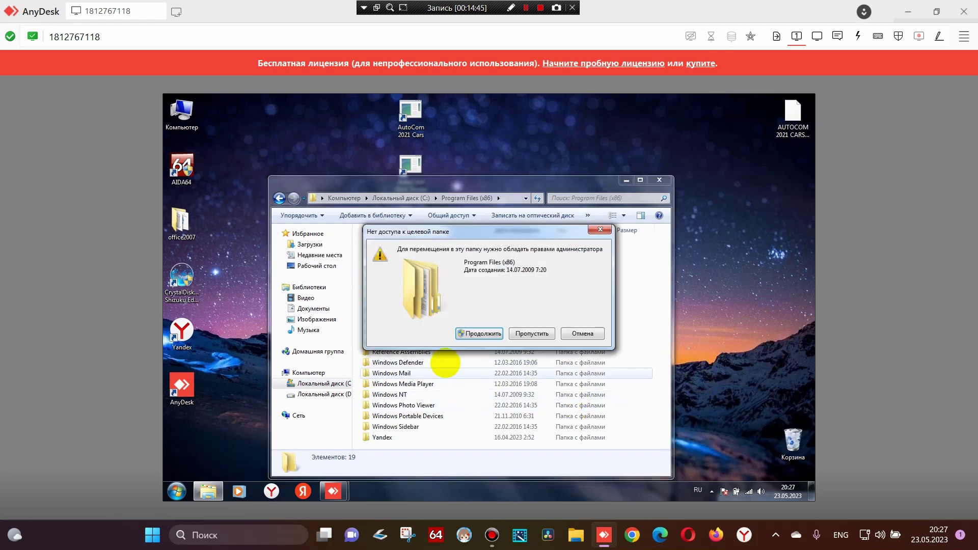
{"action": "left_click", "coordinate": [481, 334]}
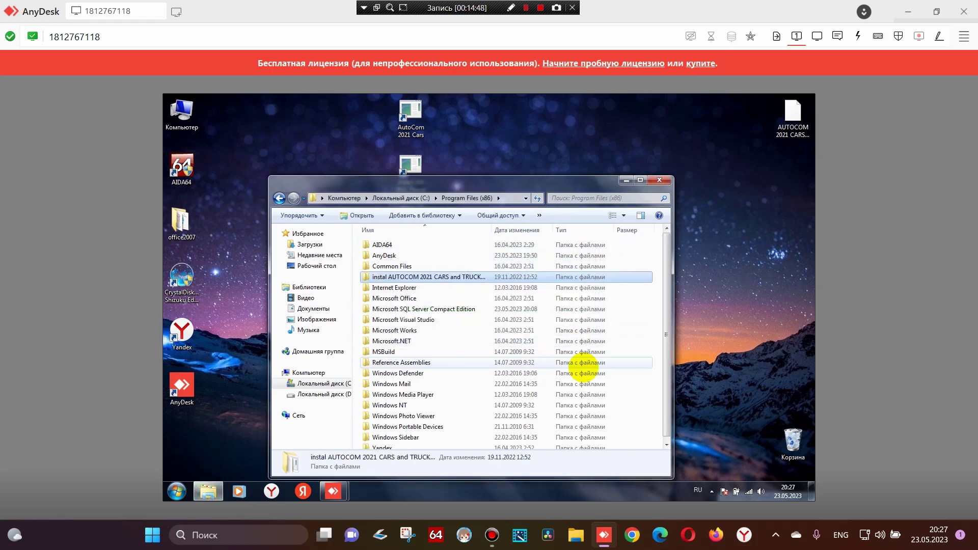
Close Explorer and arrange the AUTOCOM icons at the desktop's top-left
{"action": "left_click", "coordinate": [659, 180]}
{"action": "left_click_drag", "start_coordinate": [410, 220], "coordinate": [249, 122]}
{"action": "left_click_drag", "start_coordinate": [469, 234], "coordinate": [430, 163]}
{"action": "left_click_drag", "start_coordinate": [458, 113], "coordinate": [406, 190]}
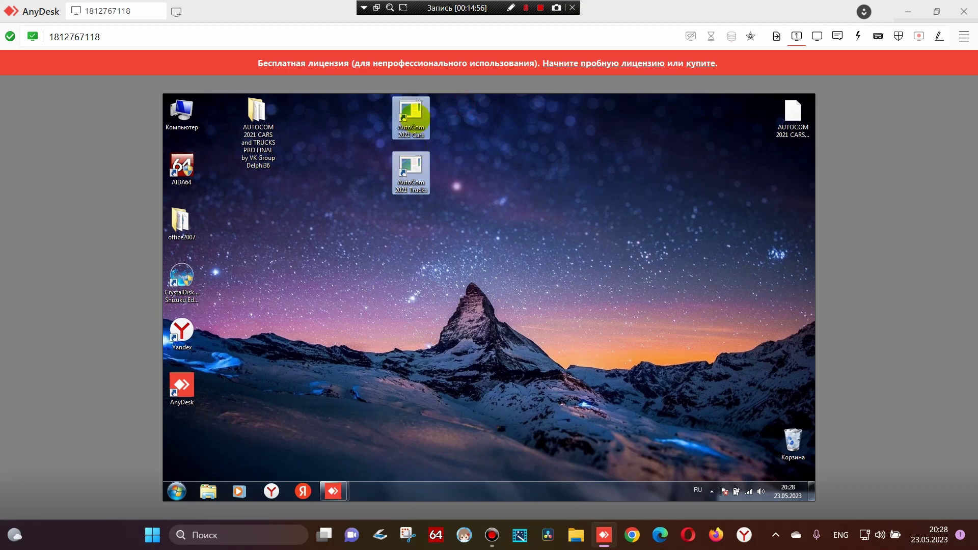
Move the AutoCom shortcuts lower and run AutoCom 2021 Cars as administrator
{"action": "left_click_drag", "start_coordinate": [413, 117], "coordinate": [412, 226]}
{"action": "right_click", "coordinate": [407, 222]}
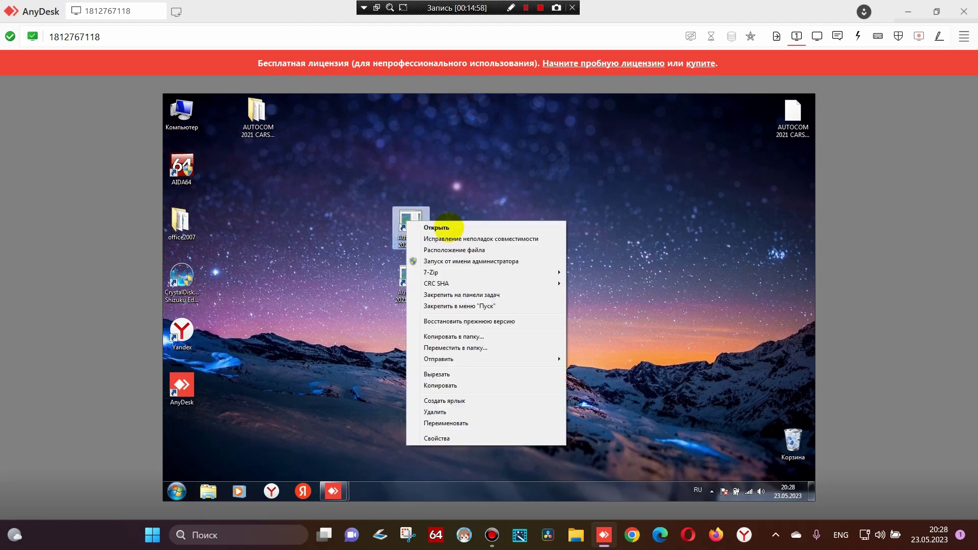
{"action": "left_click", "coordinate": [482, 261]}
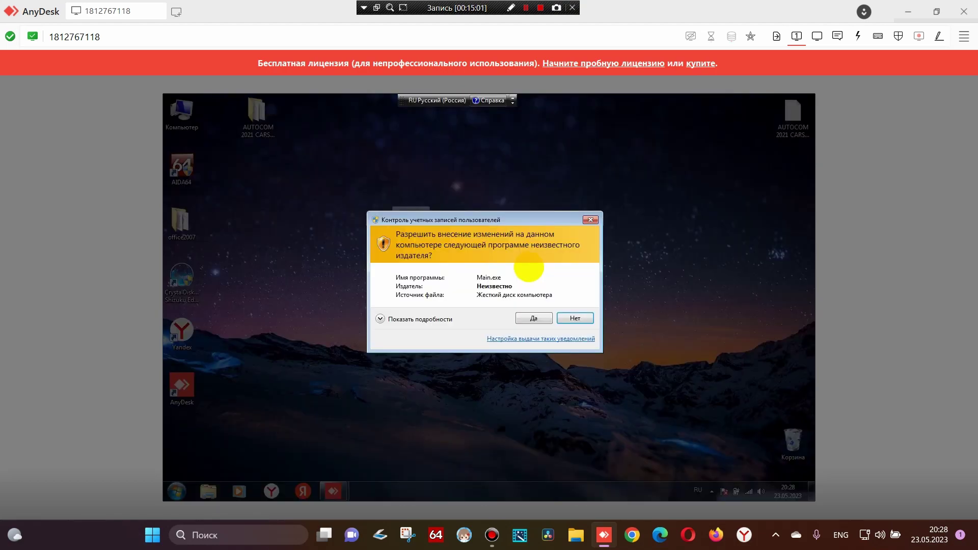
{"action": "left_click", "coordinate": [531, 315]}
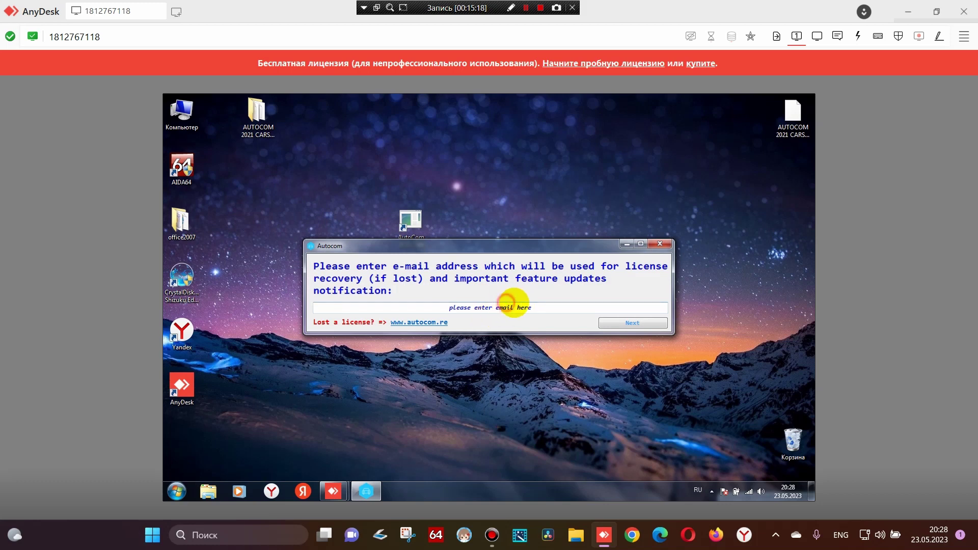
Enter the licence recovery e-mail address and start a new Snipping Tool capture
{"action": "left_click", "coordinate": [513, 307]}
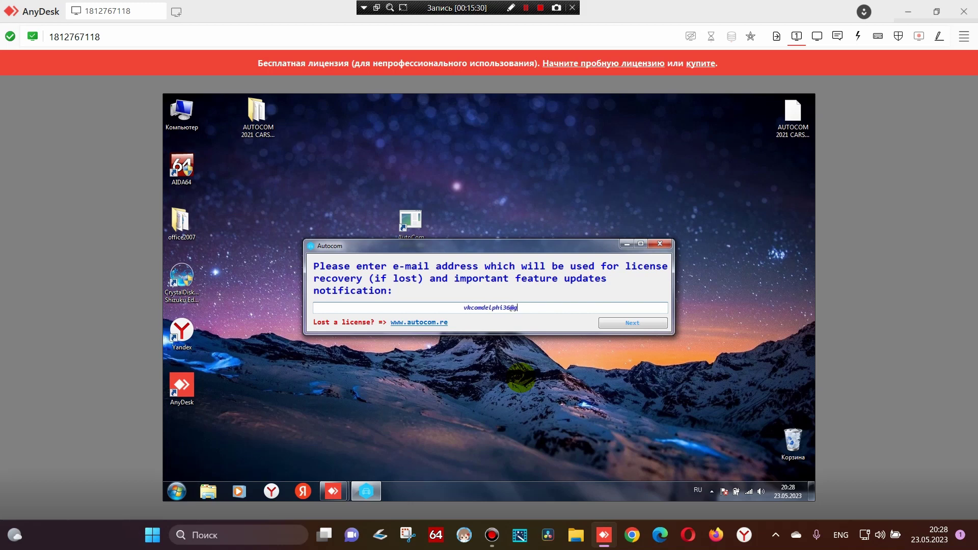
{"action": "type", "text": "ail.com"}
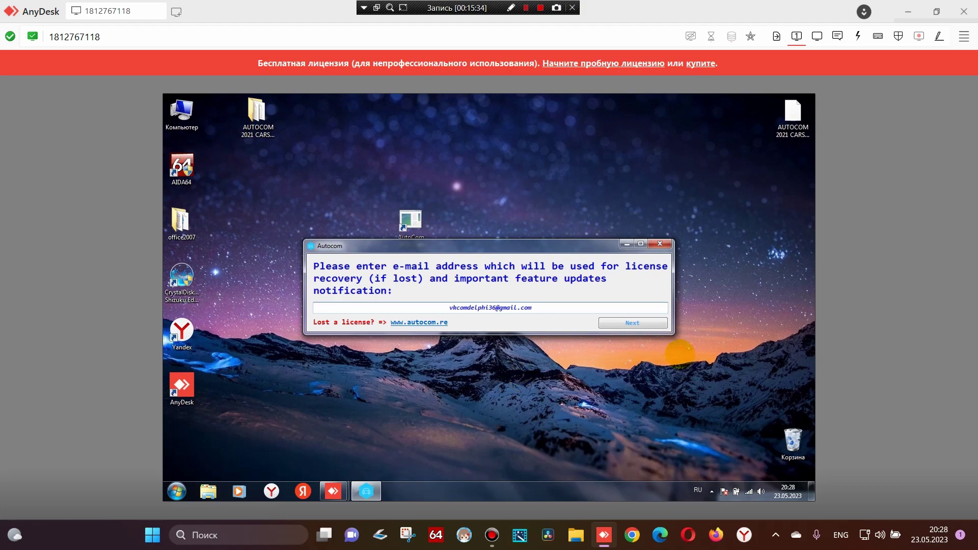
{"action": "left_click", "coordinate": [407, 534]}
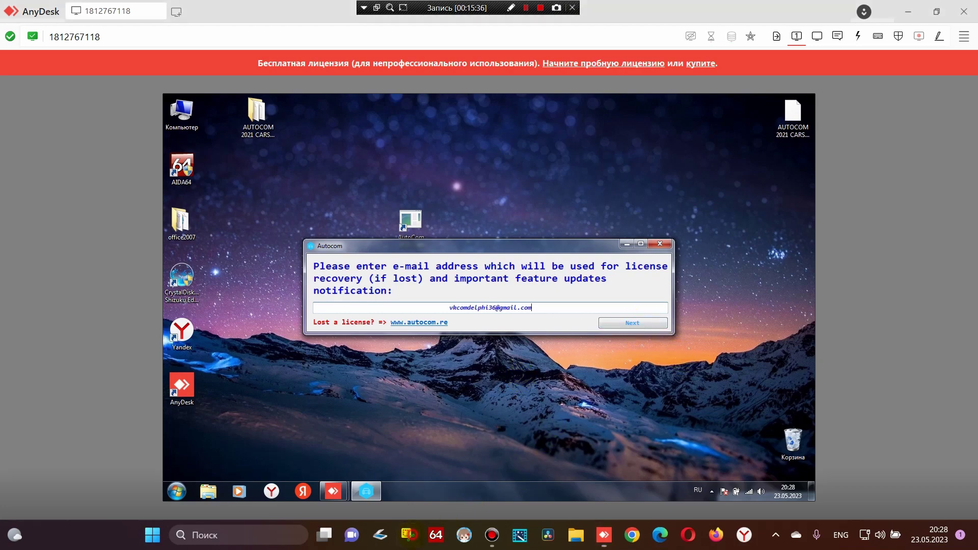
{"action": "left_click", "coordinate": [377, 29]}
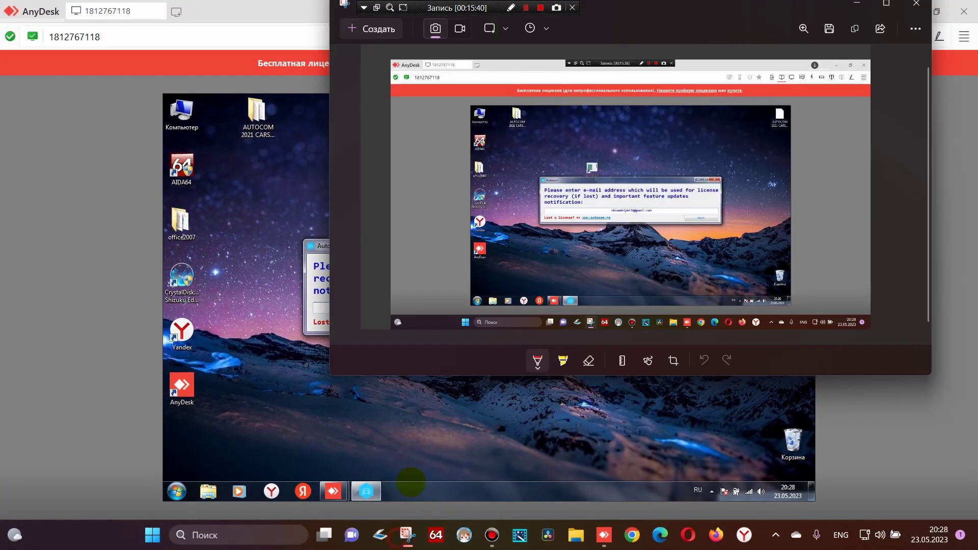
Save the capture as a PNG on the desktop, close Snipping Tool, and submit the e-mail
{"action": "left_click", "coordinate": [829, 29]}
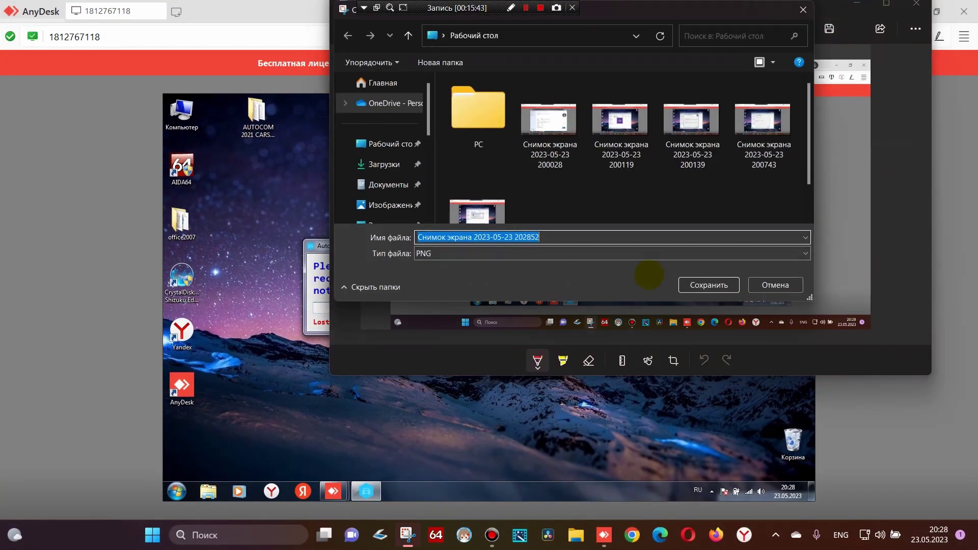
{"action": "left_click", "coordinate": [704, 284]}
{"action": "left_click", "coordinate": [915, 3]}
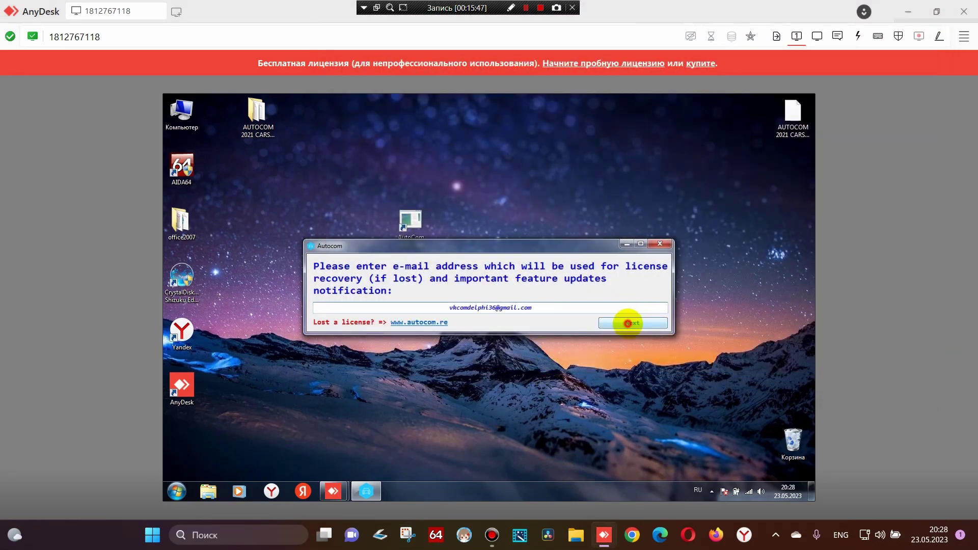
{"action": "left_click", "coordinate": [628, 322]}
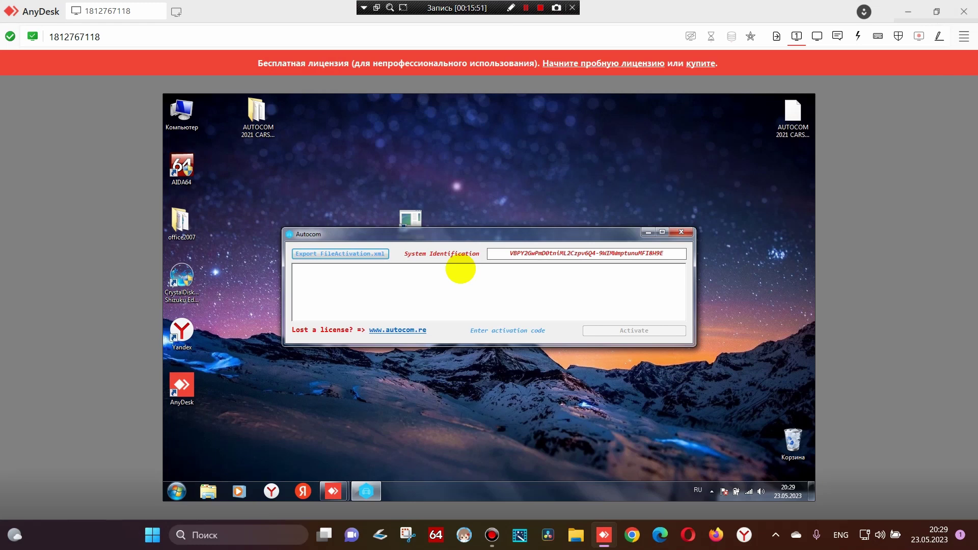
Copy the Autocom System Identification code and minimize the AnyDesk window
{"action": "left_click_drag", "start_coordinate": [677, 254], "coordinate": [475, 254]}
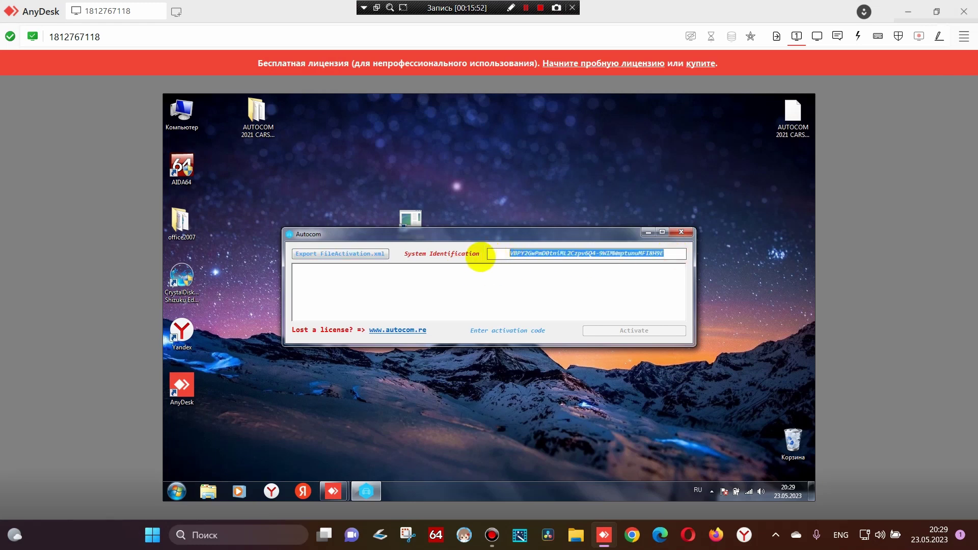
{"action": "right_click", "coordinate": [559, 256]}
{"action": "left_click", "coordinate": [594, 279]}
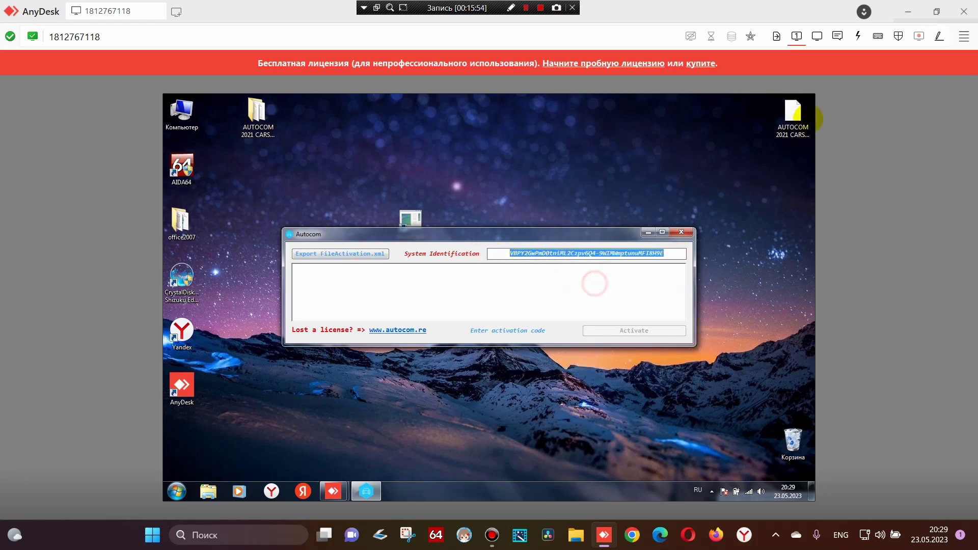
{"action": "left_click", "coordinate": [908, 12]}
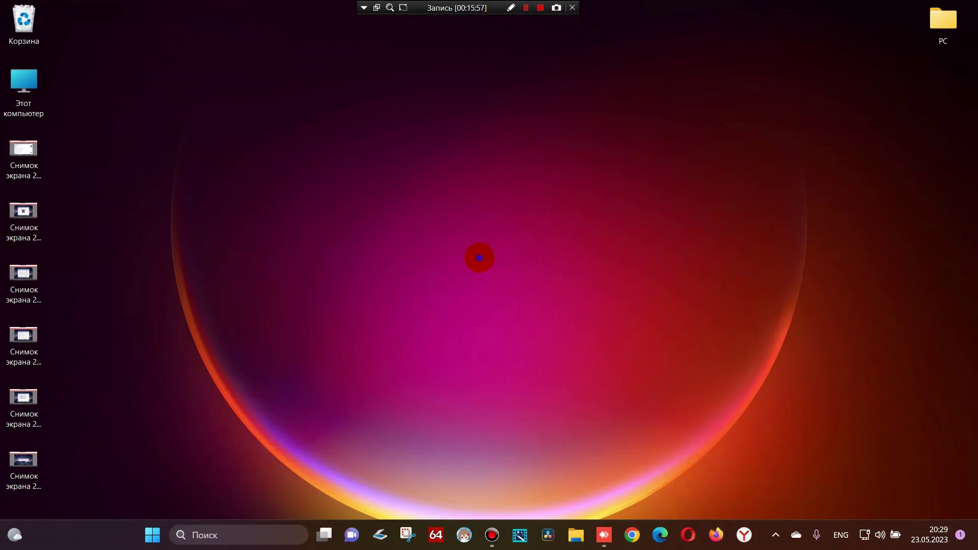
Create a new text document on the local desktop, naming it with the pasted System Identification
{"action": "right_click", "coordinate": [503, 268]}
{"action": "mouse_move", "coordinate": [592, 320]}
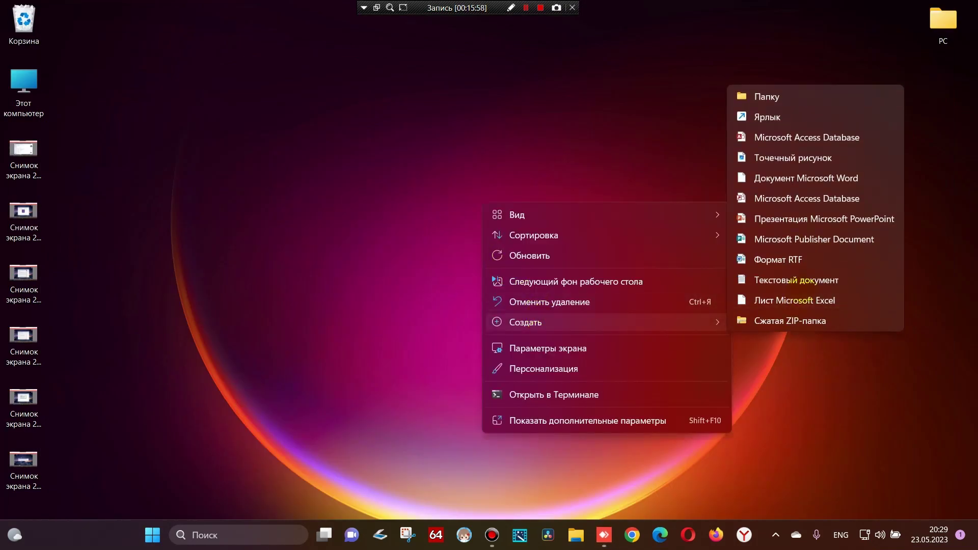
{"action": "left_click", "coordinate": [804, 281]}
{"action": "right_click", "coordinate": [509, 286]}
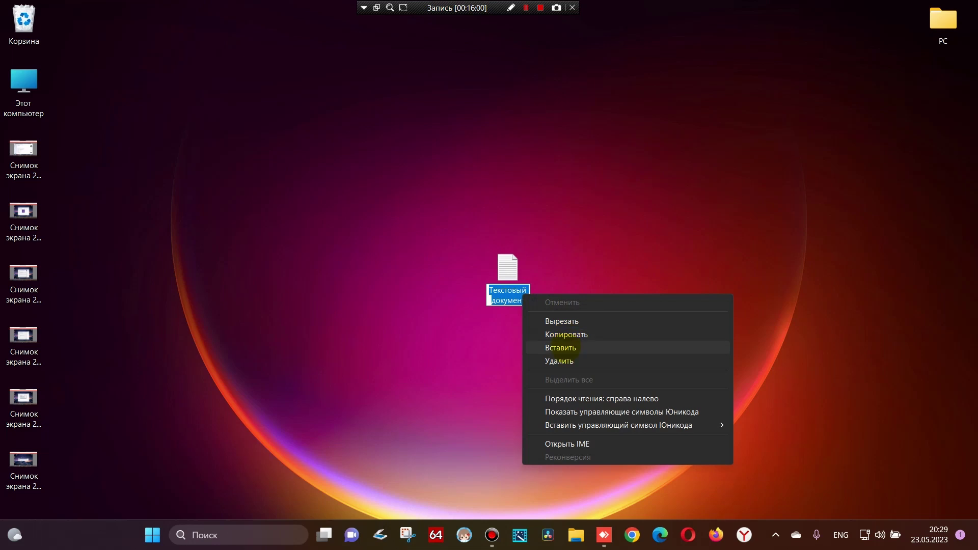
{"action": "left_click", "coordinate": [594, 349]}
{"action": "left_click", "coordinate": [612, 301]}
{"action": "left_click", "coordinate": [644, 263]}
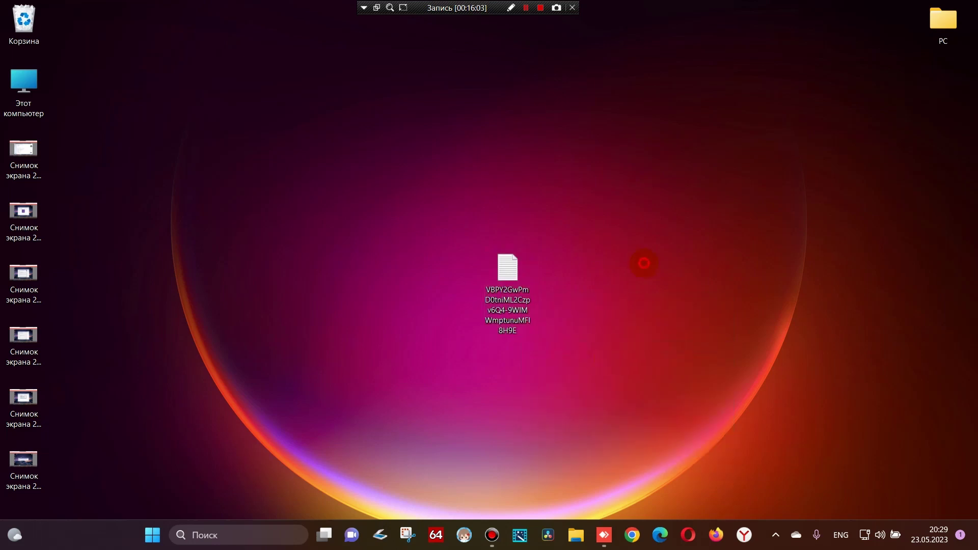
{"action": "left_click", "coordinate": [559, 348]}
{"action": "left_click", "coordinate": [585, 268]}
{"action": "left_click", "coordinate": [543, 255]}
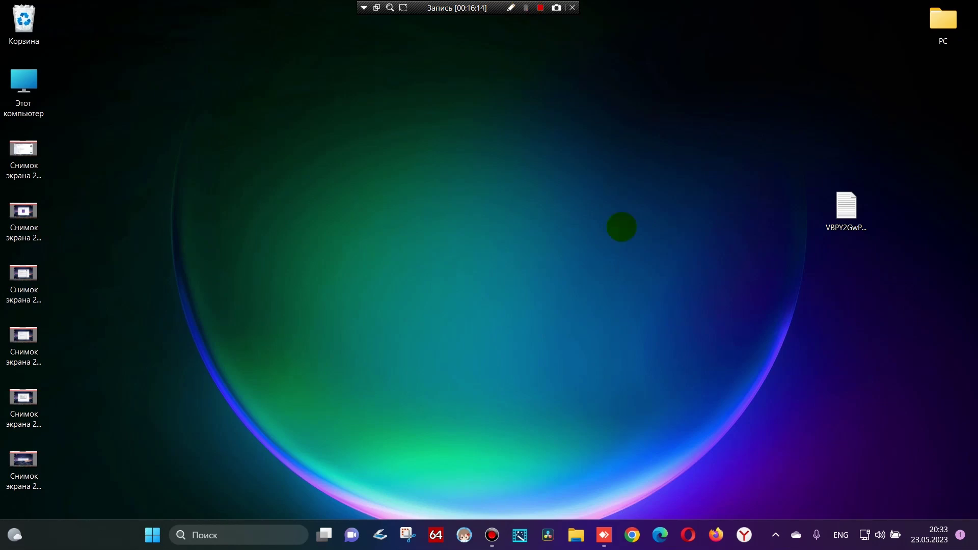
Open the ID-named text file in Notepad, select its whole activation code, and return to AnyDesk
{"action": "left_click", "coordinate": [604, 535]}
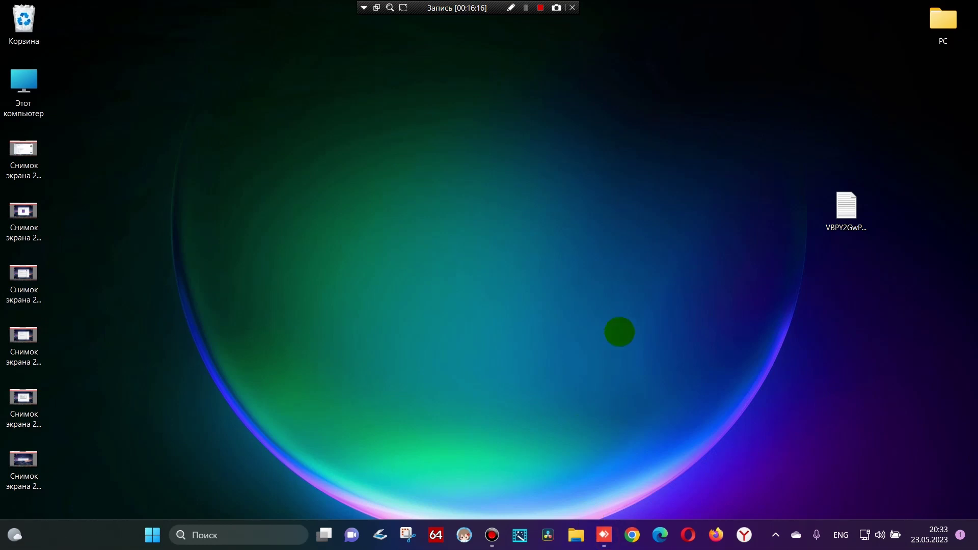
{"action": "left_click_drag", "start_coordinate": [843, 209], "coordinate": [517, 206]}
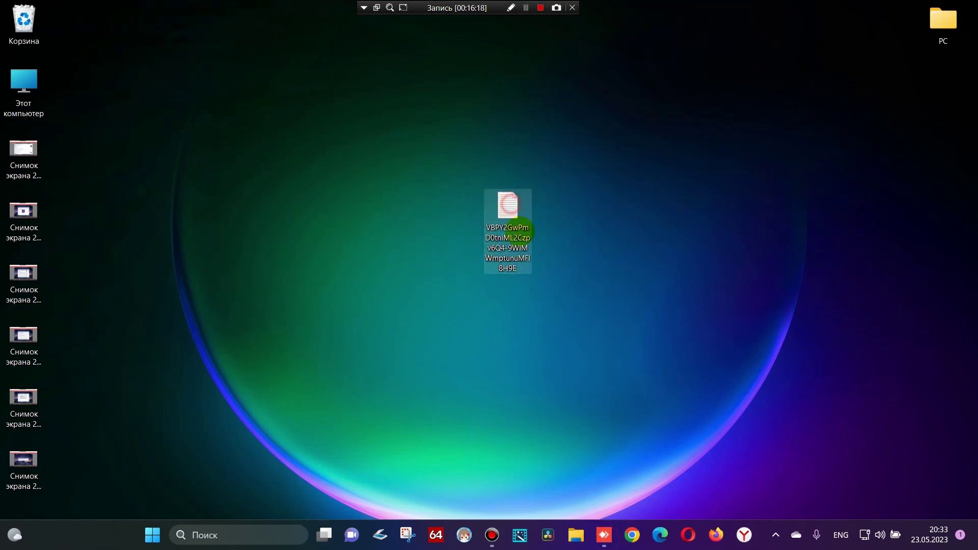
{"action": "key", "text": "Return"}
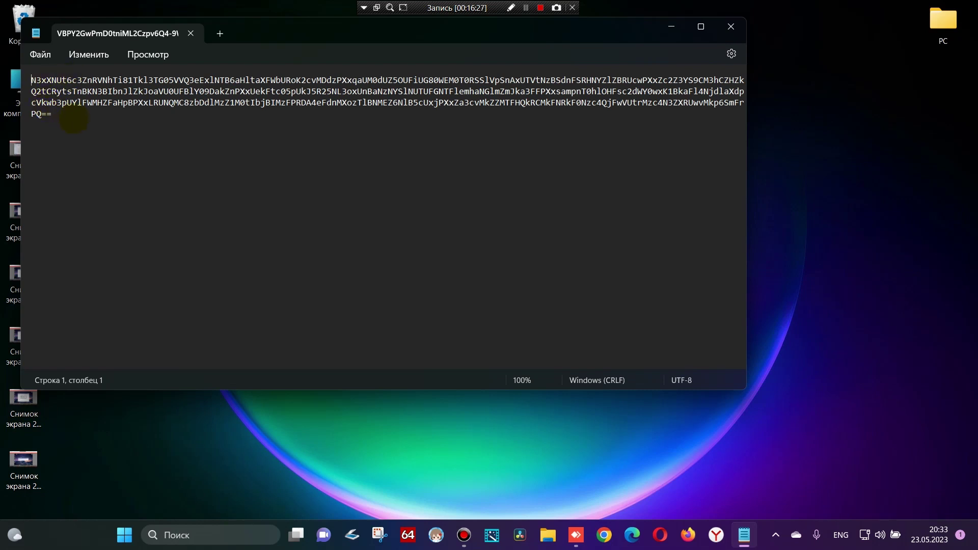
{"action": "left_click_drag", "start_coordinate": [83, 116], "coordinate": [31, 80]}
{"action": "key", "text": "ctrl+c"}
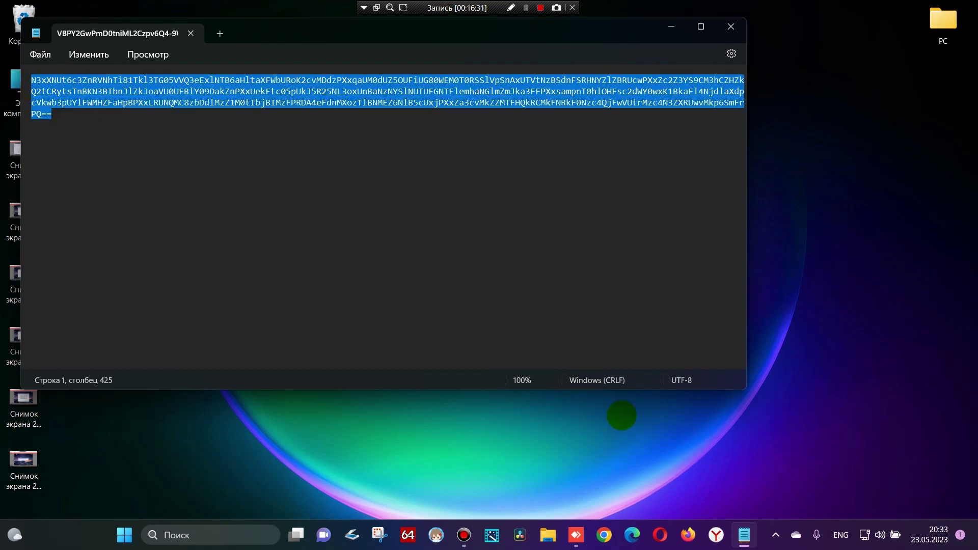
{"action": "left_click", "coordinate": [575, 535]}
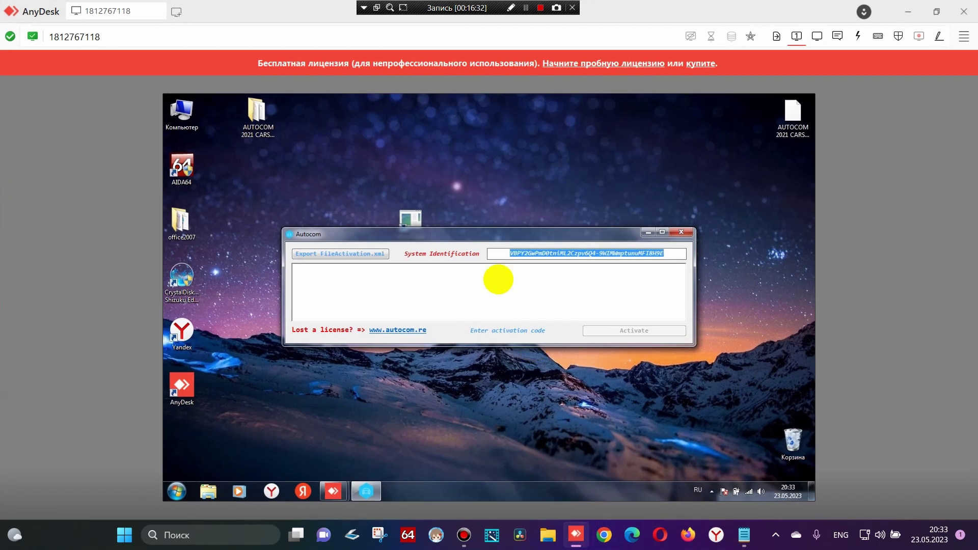
Switch the remote input language to English and paste the activation code into the box
{"action": "left_click", "coordinate": [363, 300]}
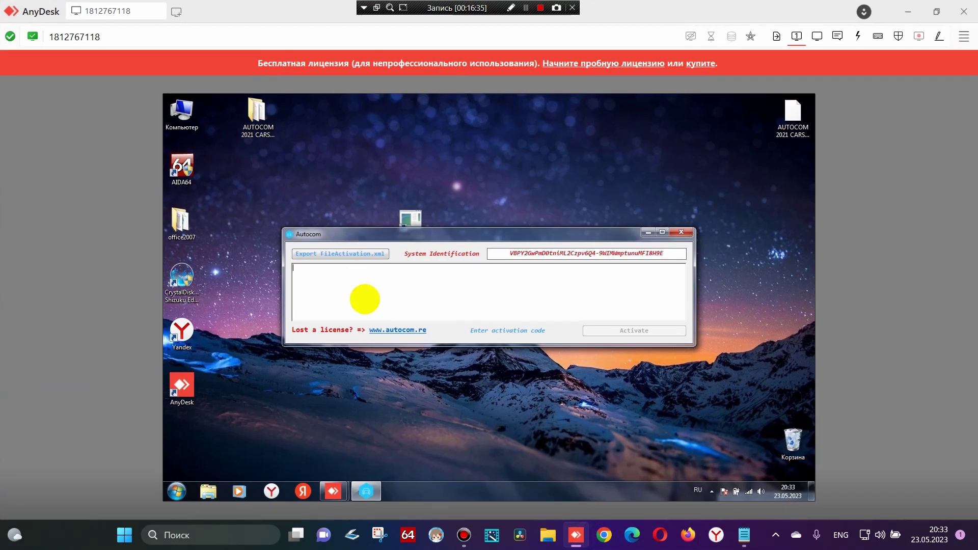
{"action": "left_click", "coordinate": [697, 491]}
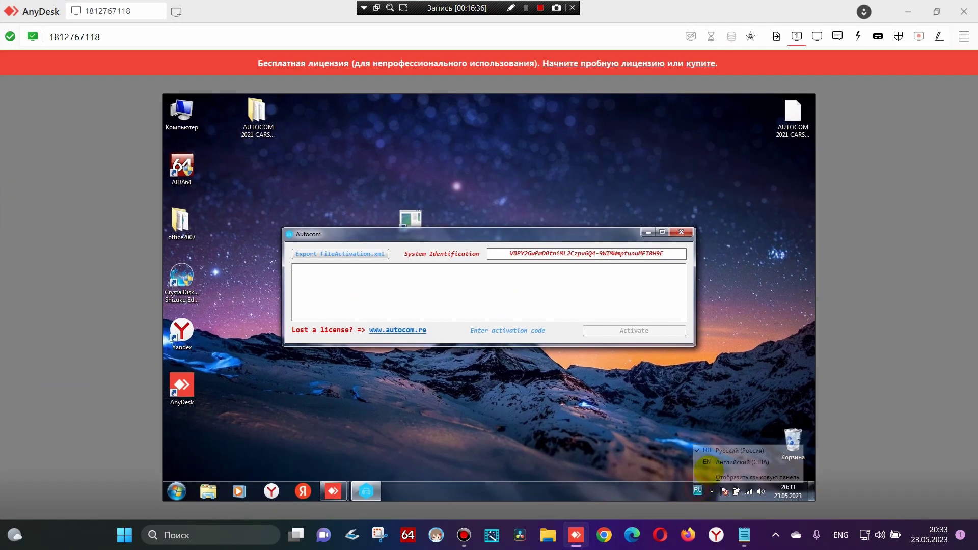
{"action": "left_click", "coordinate": [376, 296]}
{"action": "key", "text": "ctrl+v"}
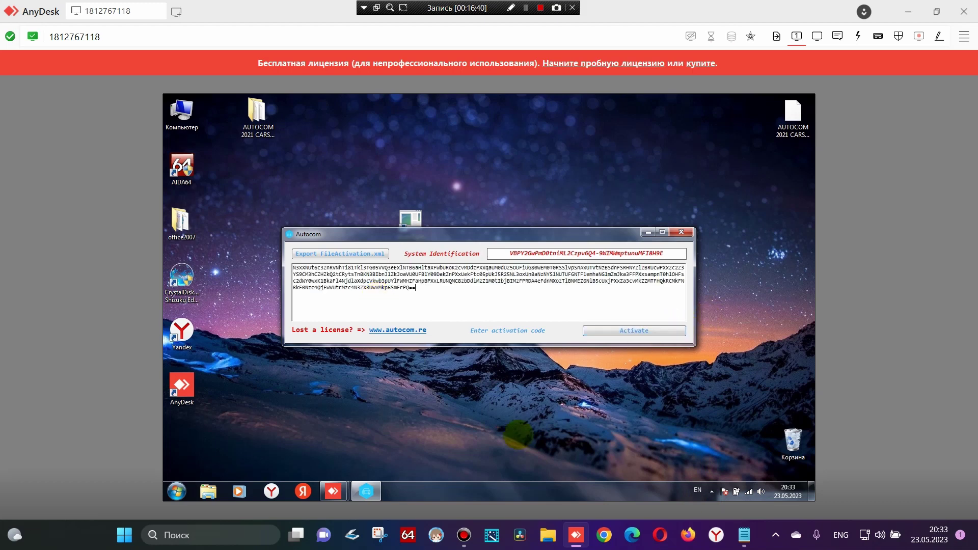
Save a screenshot of the filled activation code, then activate the licence
{"action": "left_click", "coordinate": [379, 535]}
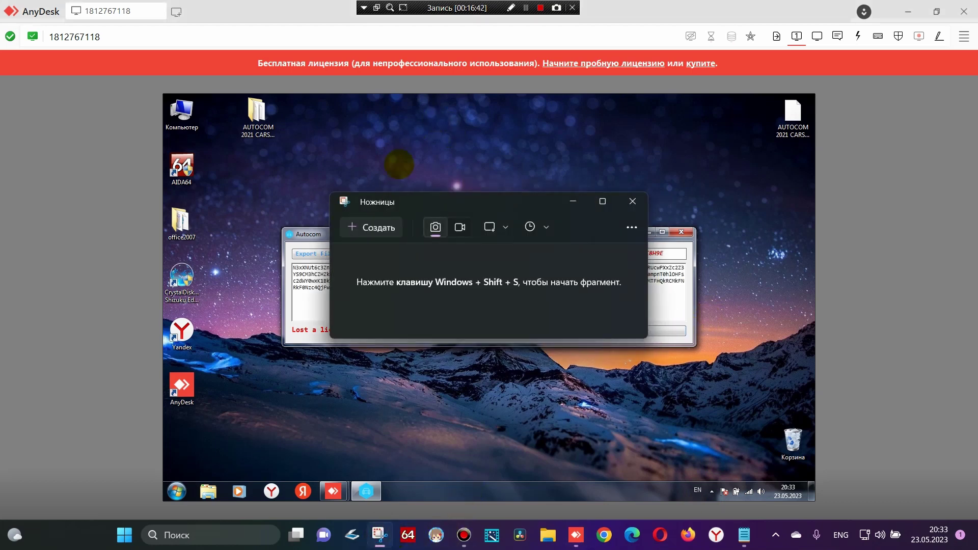
{"action": "left_click", "coordinate": [379, 228]}
{"action": "left_click_drag", "start_coordinate": [0, 0], "coordinate": [665, 545]}
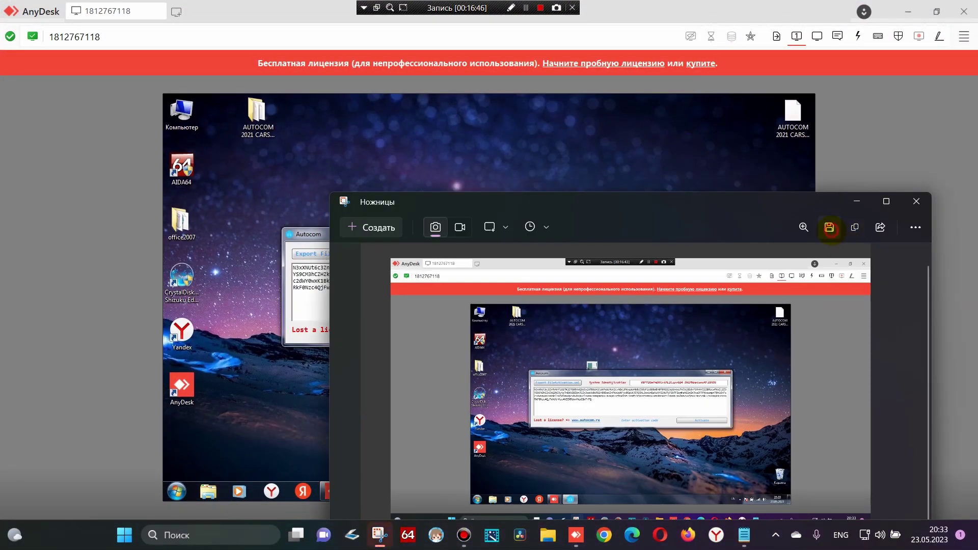
{"action": "left_click", "coordinate": [829, 227]}
{"action": "left_click", "coordinate": [663, 478]}
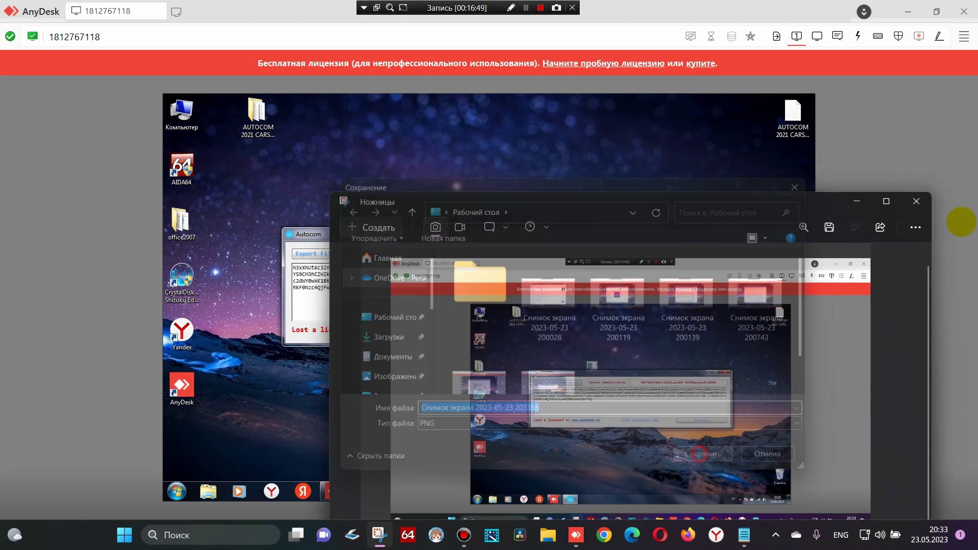
{"action": "left_click", "coordinate": [916, 201]}
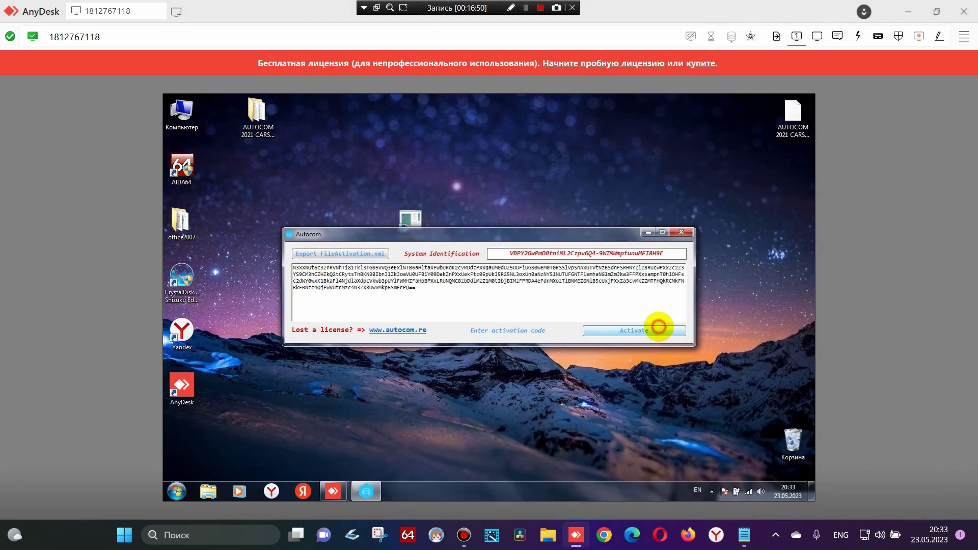
{"action": "left_click", "coordinate": [655, 330]}
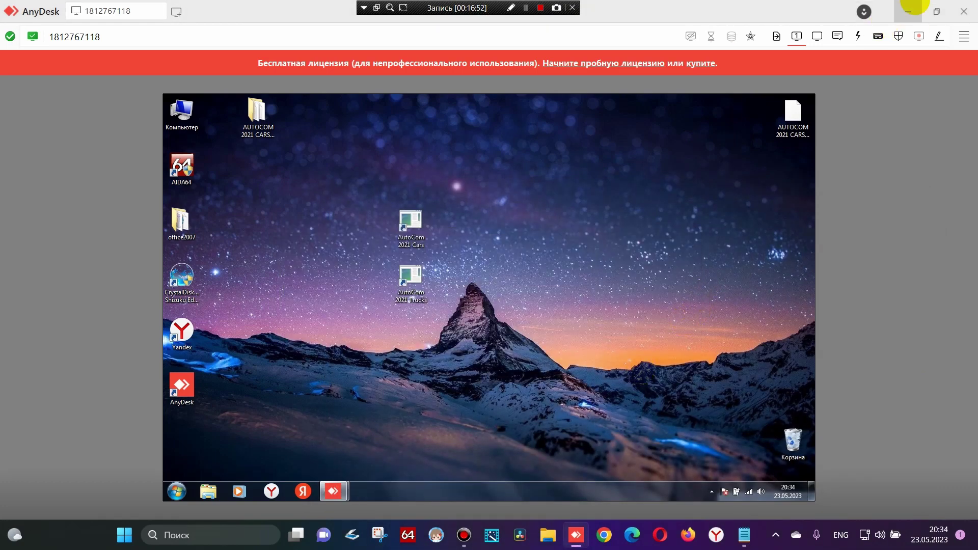
Close the activation file, delete the ID-named text file, and launch AutoCom 2021 Cars remotely
{"action": "left_click", "coordinate": [908, 12]}
{"action": "left_click", "coordinate": [720, 28]}
{"action": "left_click_drag", "start_coordinate": [508, 206], "coordinate": [23, 24]}
{"action": "left_click", "coordinate": [605, 531]}
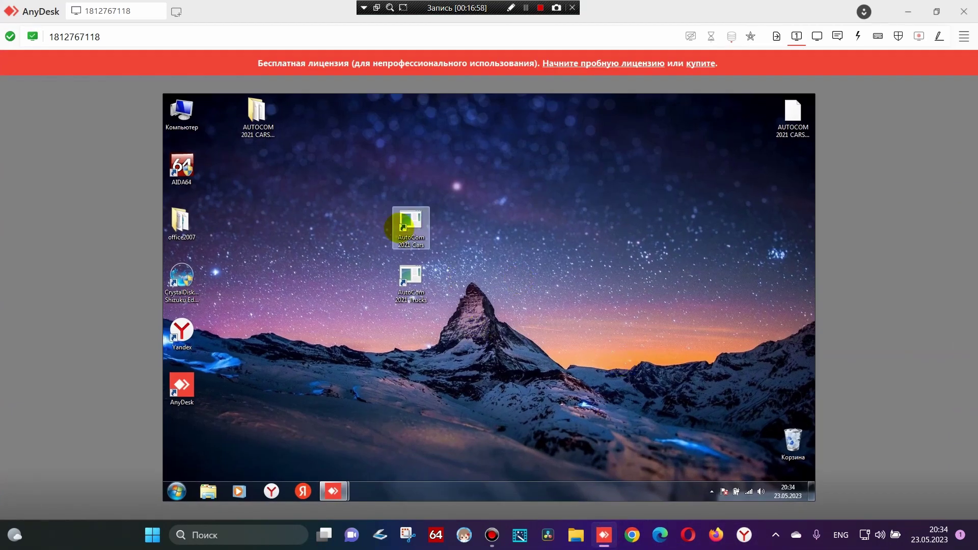
{"action": "double_click", "coordinate": [433, 245]}
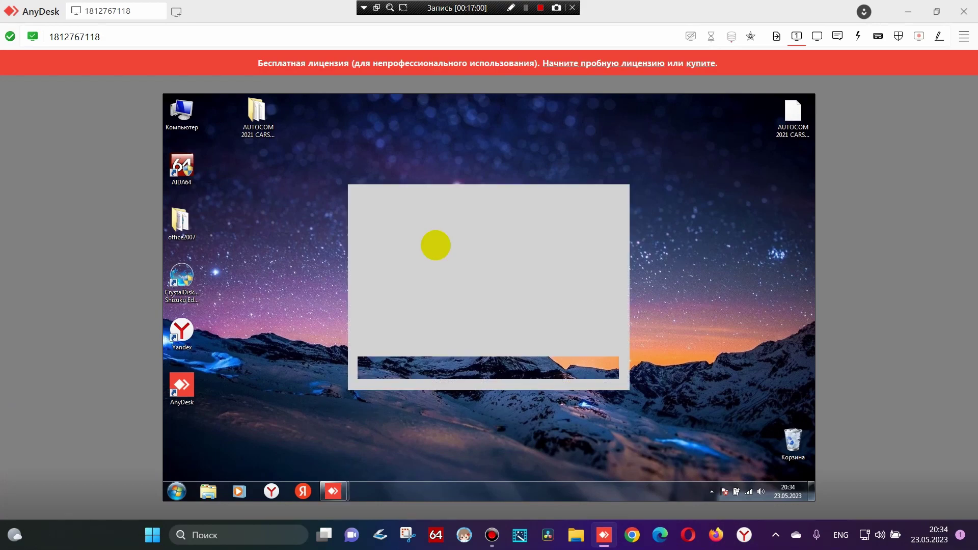
Capture and save a screenshot of the configuration screen, then close Snipping Tool
{"action": "left_click", "coordinate": [407, 535]}
{"action": "left_click", "coordinate": [381, 208]}
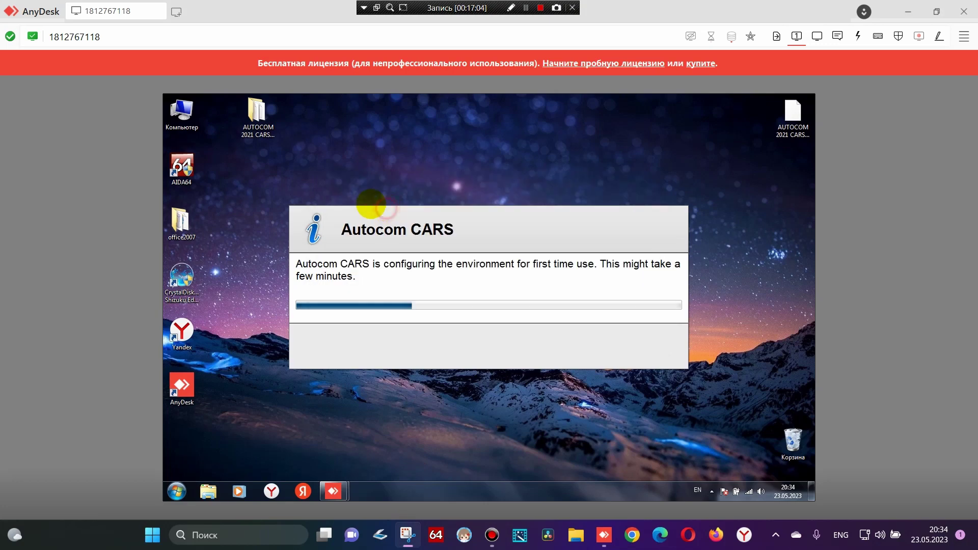
{"action": "left_click_drag", "start_coordinate": [1, 1], "coordinate": [258, 162]}
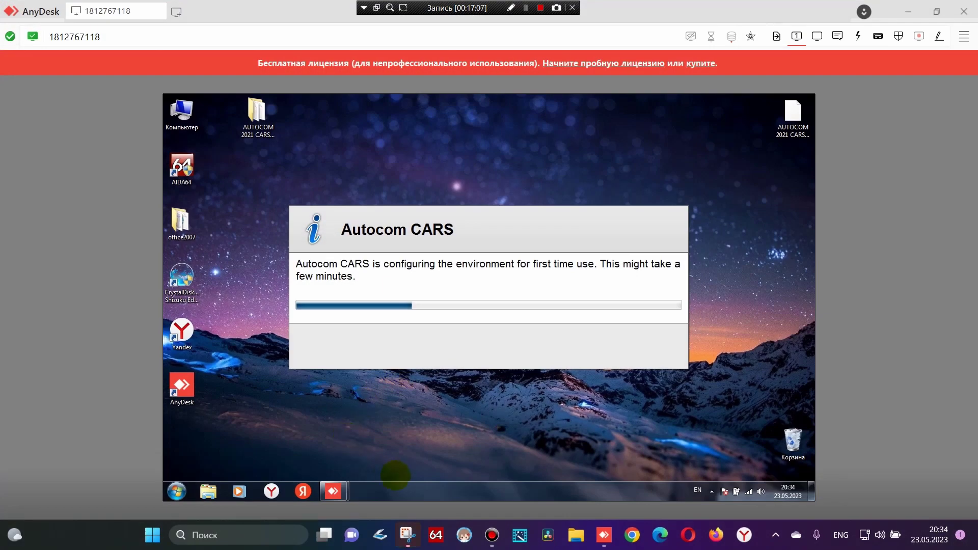
{"action": "left_click", "coordinate": [406, 535]}
{"action": "left_click", "coordinate": [829, 208]}
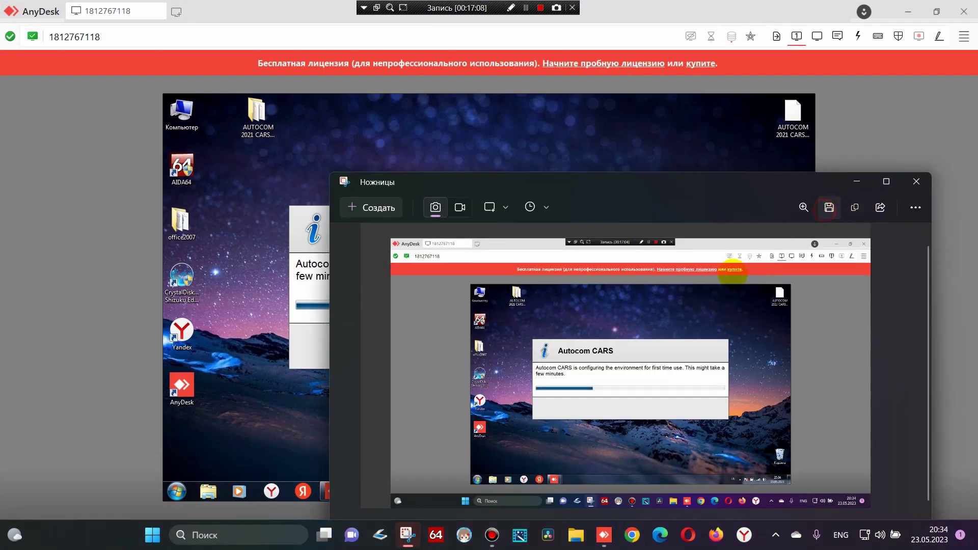
{"action": "left_click", "coordinate": [718, 456]}
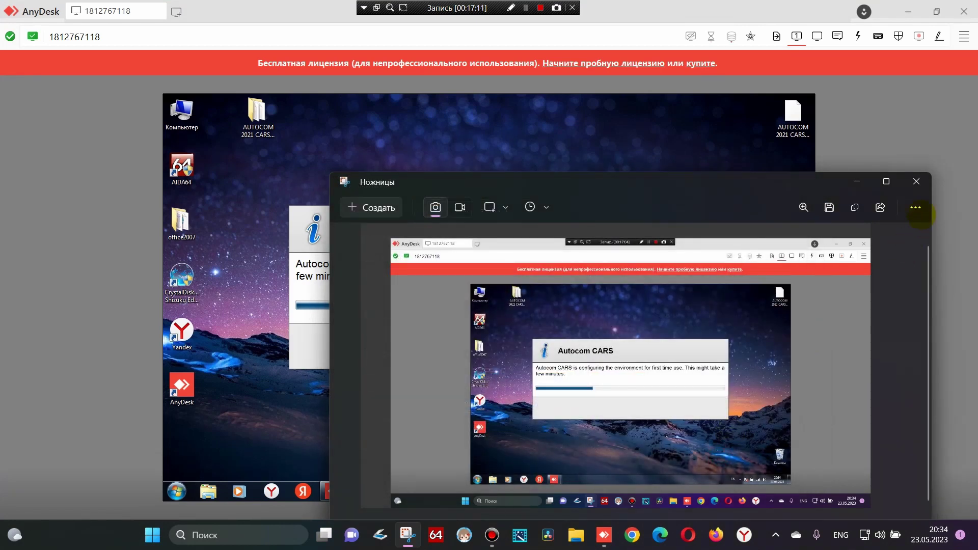
{"action": "left_click", "coordinate": [915, 180]}
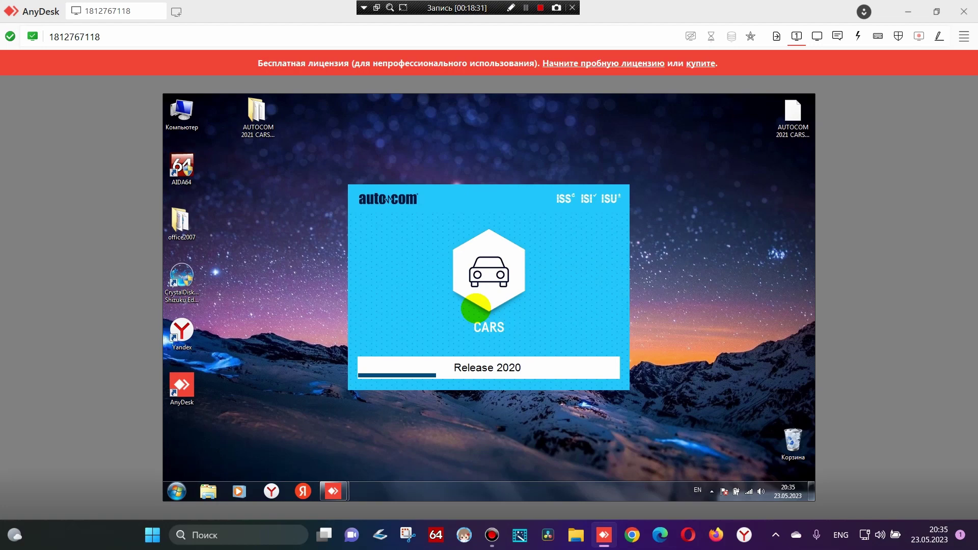
Snip the Autocom CARS Release 2020 loading screen and save the capture
{"action": "left_click", "coordinate": [408, 535]}
{"action": "left_click", "coordinate": [376, 190]}
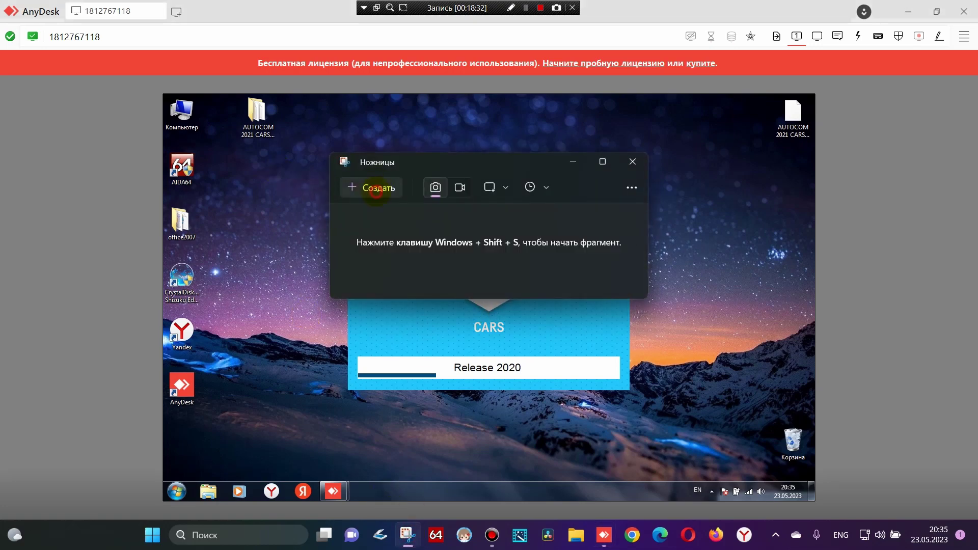
{"action": "key", "text": "Escape"}
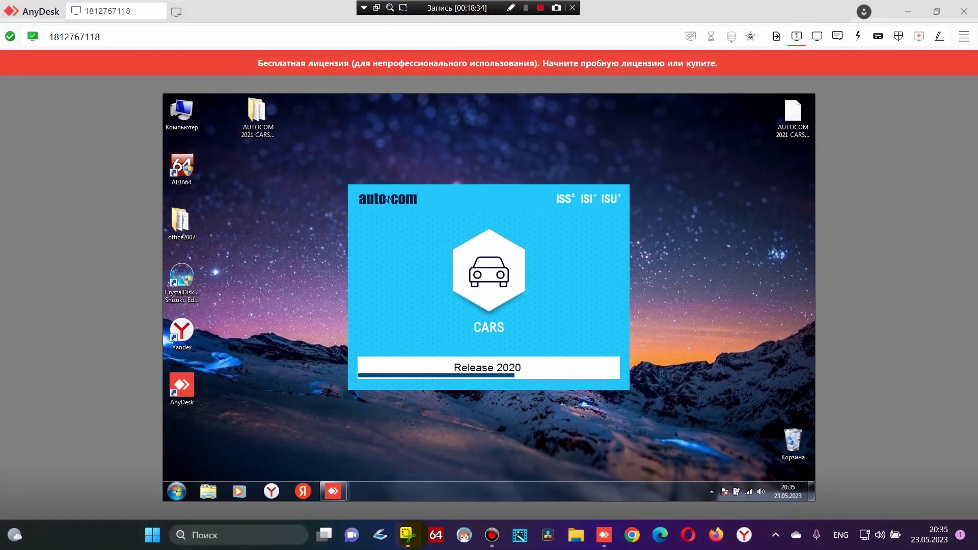
{"action": "left_click", "coordinate": [408, 534]}
{"action": "left_click", "coordinate": [829, 187]}
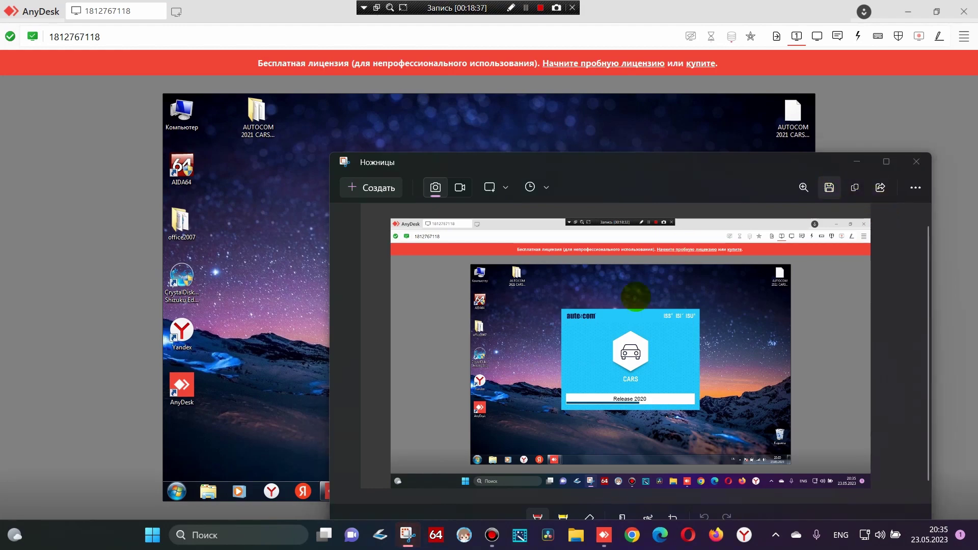
{"action": "left_click", "coordinate": [709, 434]}
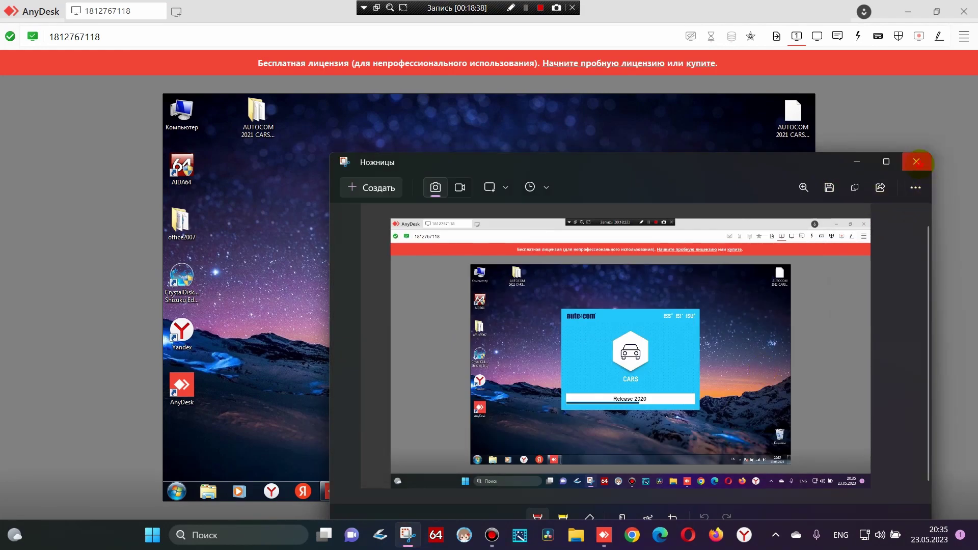
{"action": "left_click", "coordinate": [916, 161]}
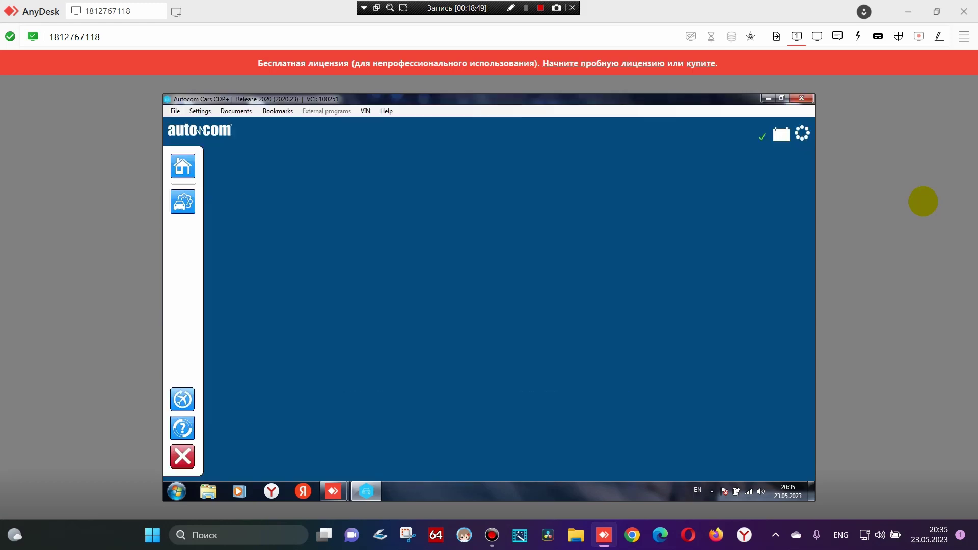
Choose Russian in Autocom's language settings
{"action": "left_click", "coordinate": [199, 111]}
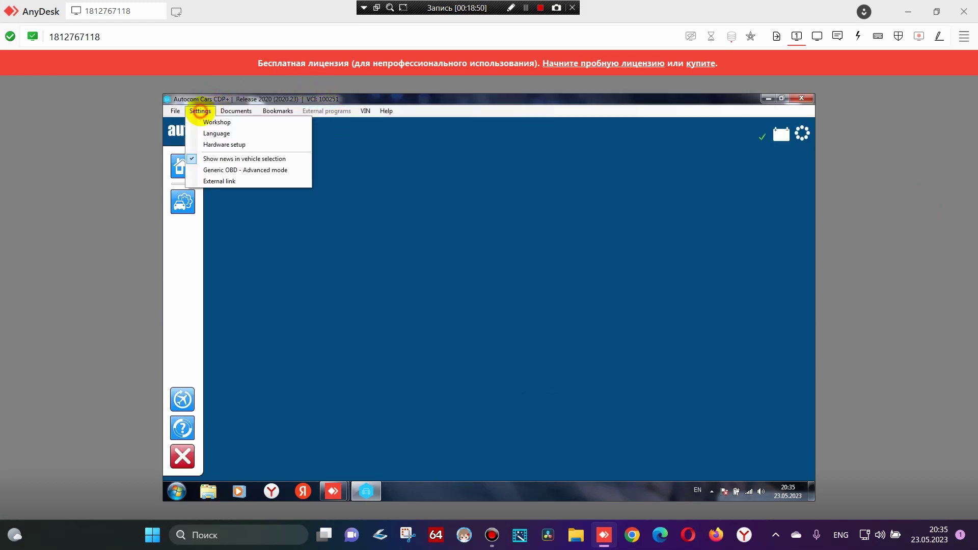
{"action": "left_click", "coordinate": [218, 133]}
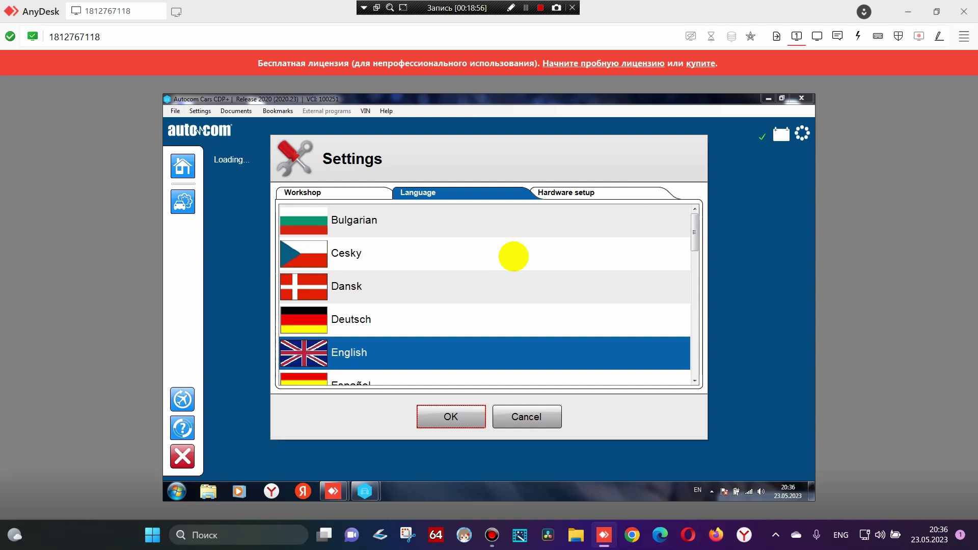
{"action": "left_click_drag", "start_coordinate": [690, 224], "coordinate": [650, 352]}
{"action": "left_click", "coordinate": [405, 220]}
Save a screenshot of the language choice and apply Russian with OK
{"action": "left_click", "coordinate": [406, 535]}
{"action": "left_click", "coordinate": [370, 168]}
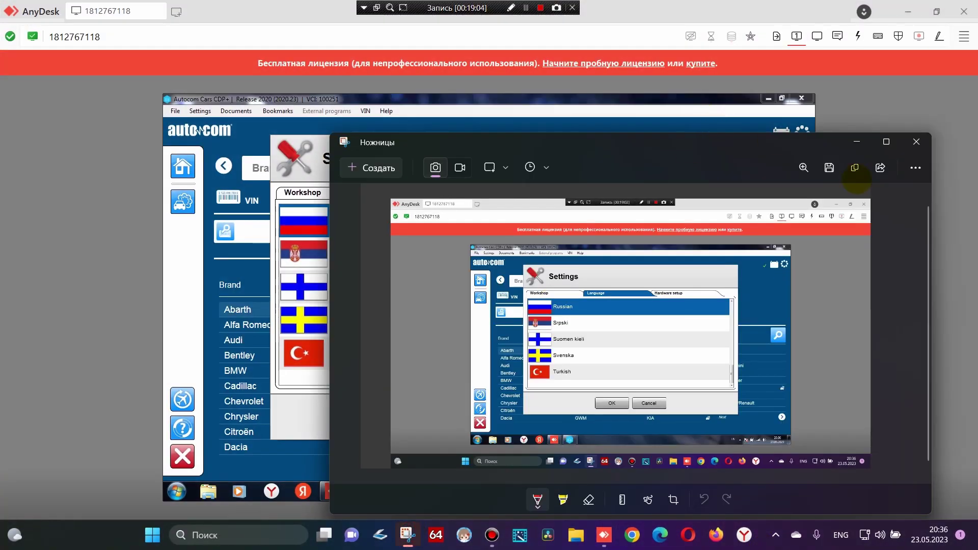
{"action": "left_click", "coordinate": [829, 168]}
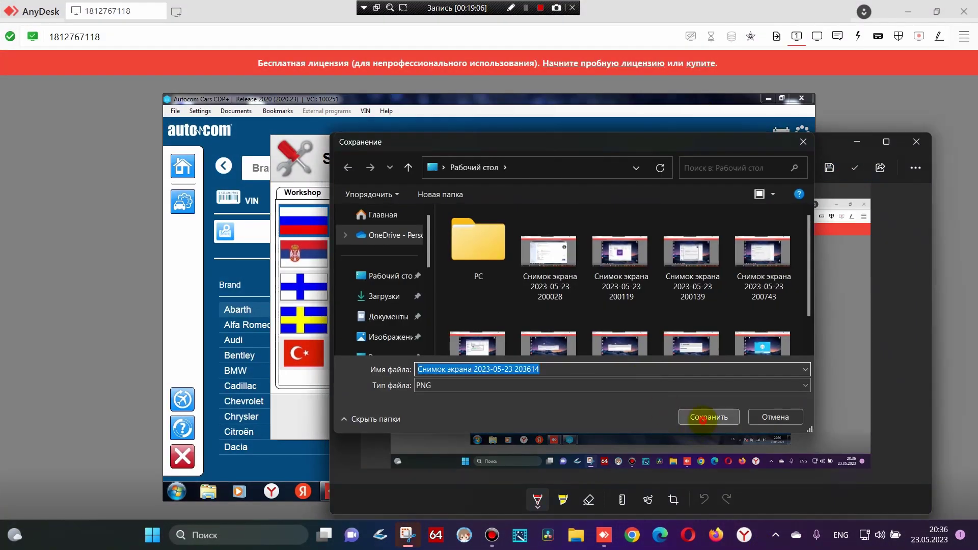
{"action": "left_click", "coordinate": [708, 417]}
{"action": "left_click", "coordinate": [916, 142]}
{"action": "left_click", "coordinate": [451, 416]}
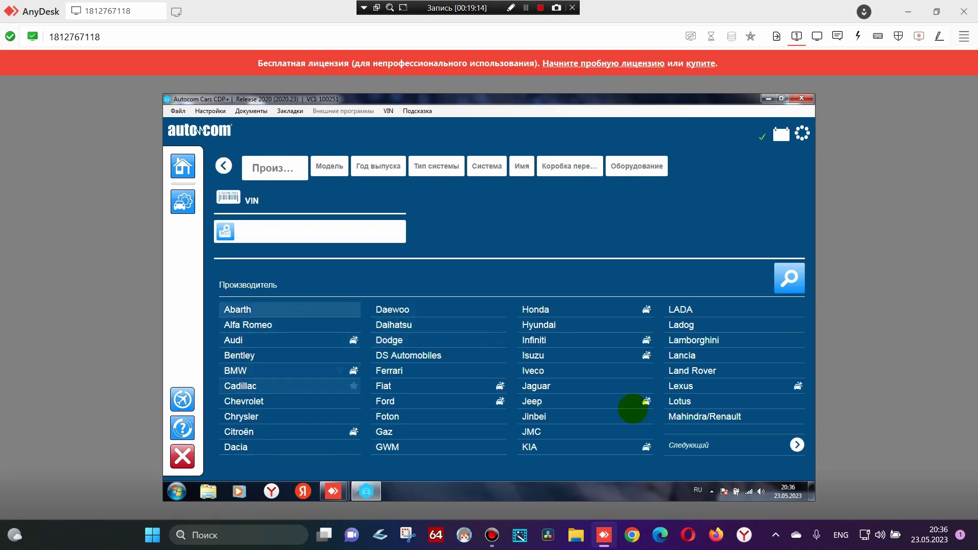
Page through the manufacturers and save a screenshot of the first page
{"action": "left_click", "coordinate": [797, 446]}
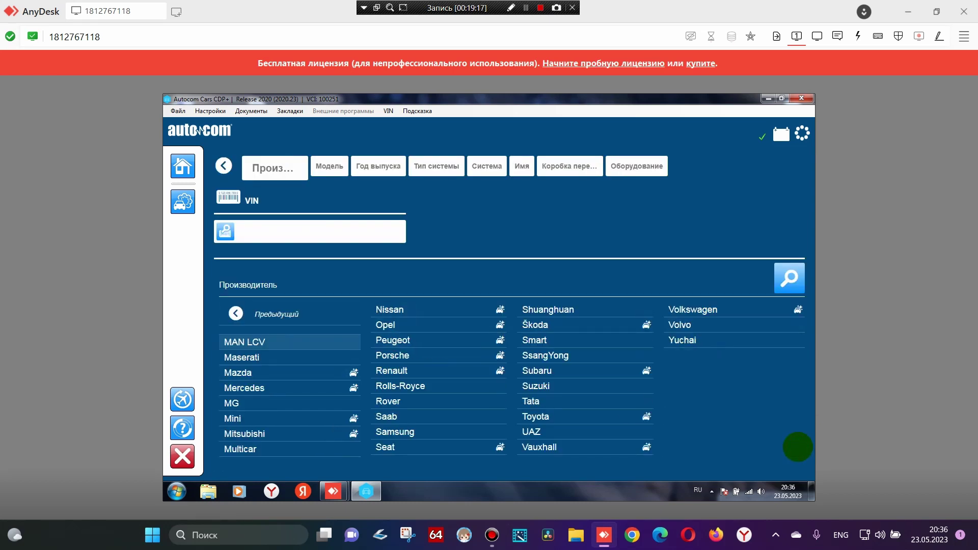
{"action": "left_click", "coordinate": [234, 312]}
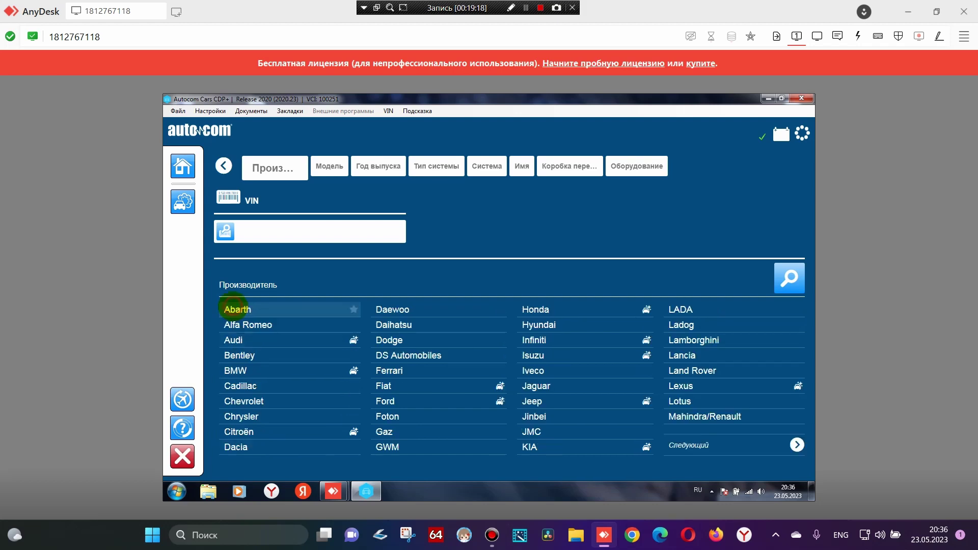
{"action": "left_click", "coordinate": [408, 534]}
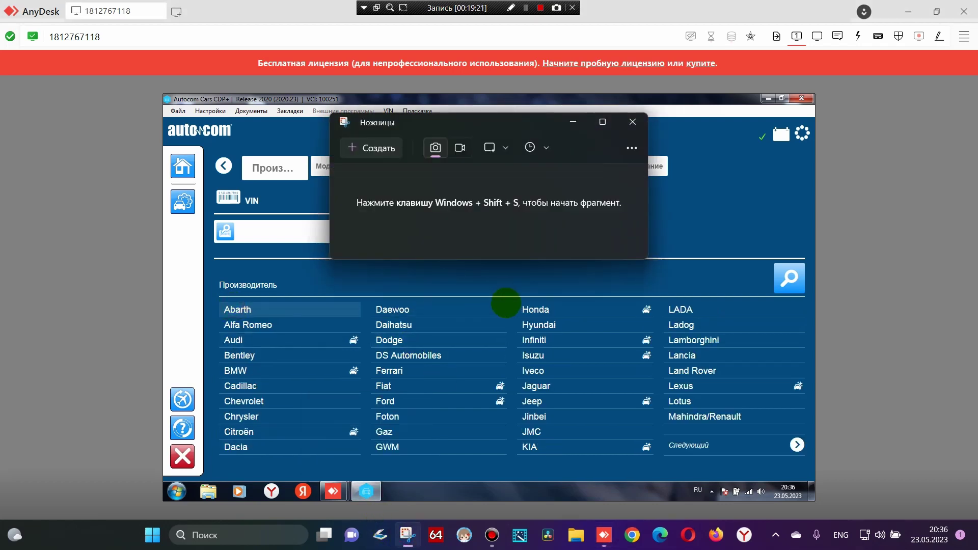
{"action": "left_click", "coordinate": [372, 147]}
{"action": "left_click", "coordinate": [324, 175]}
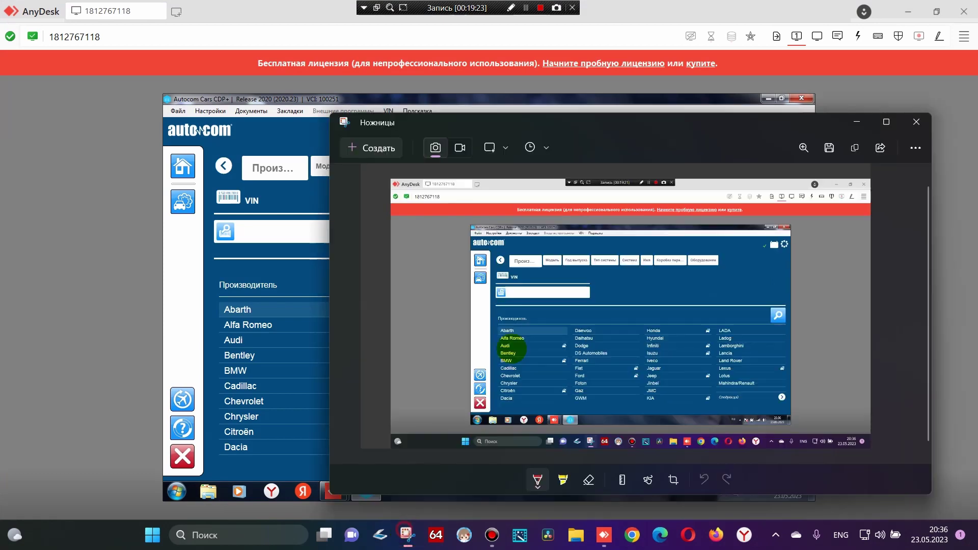
{"action": "left_click", "coordinate": [407, 533]}
{"action": "left_click", "coordinate": [830, 148]}
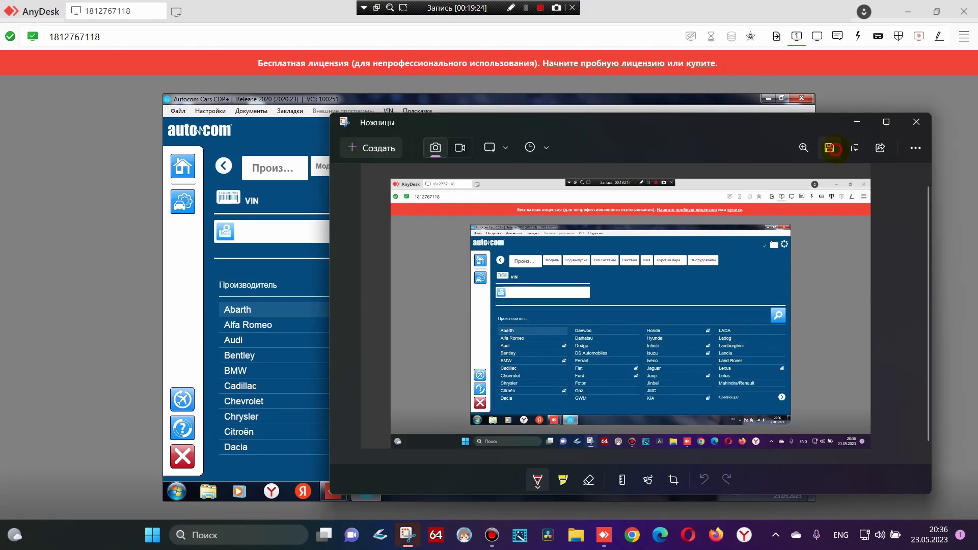
{"action": "left_click", "coordinate": [768, 395]}
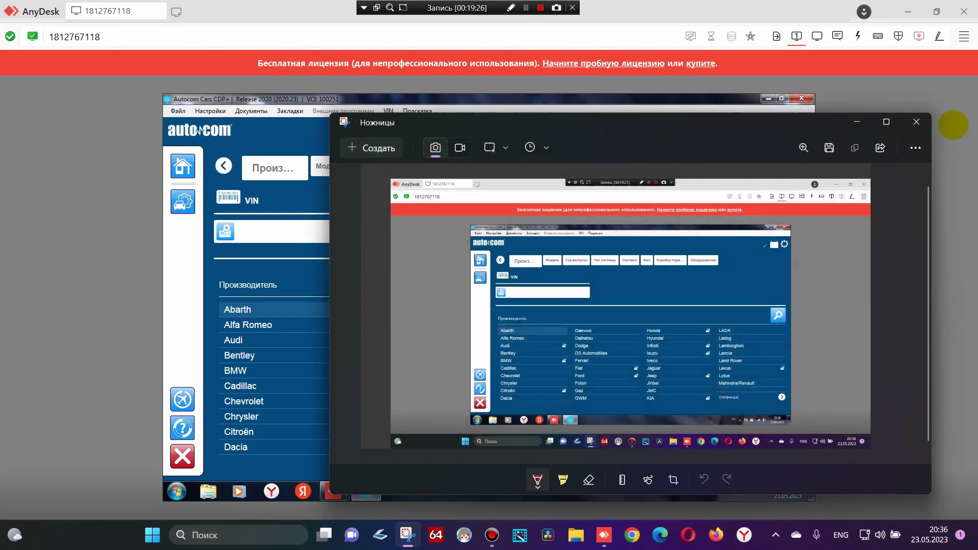
{"action": "left_click", "coordinate": [916, 122]}
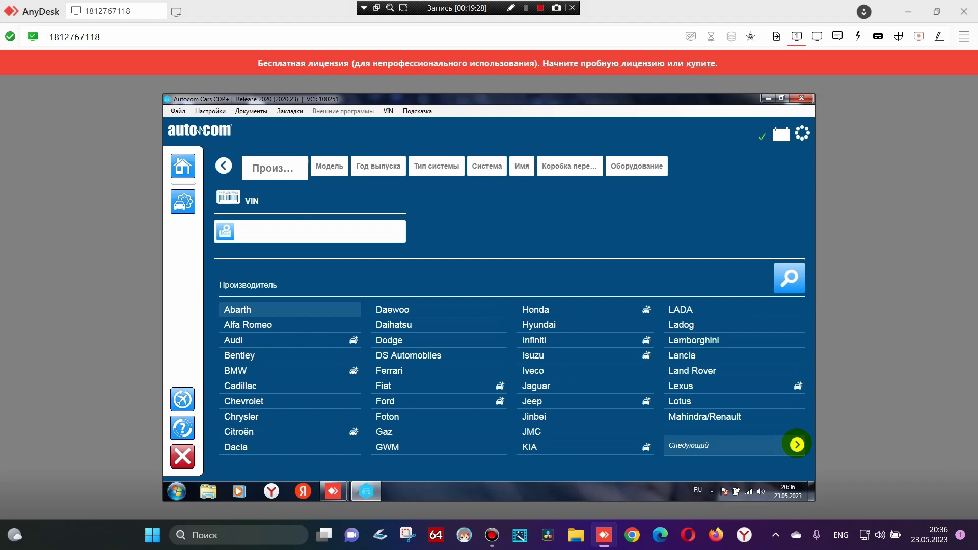
Save a screenshot of the next manufacturer page, then exit Autocom Cars
{"action": "left_click", "coordinate": [797, 444]}
{"action": "left_click", "coordinate": [407, 534]}
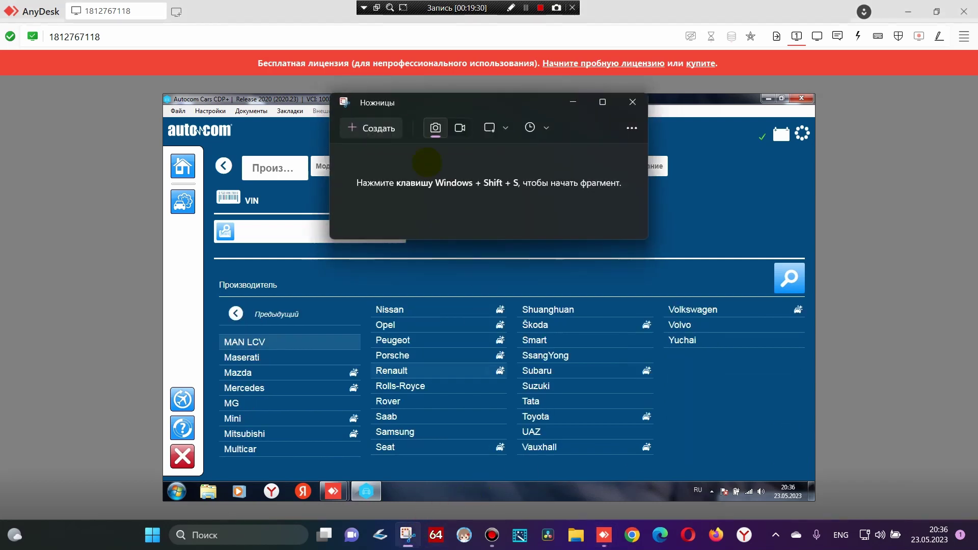
{"action": "left_click", "coordinate": [371, 127]}
{"action": "left_click_drag", "start_coordinate": [2, 1], "coordinate": [977, 548]}
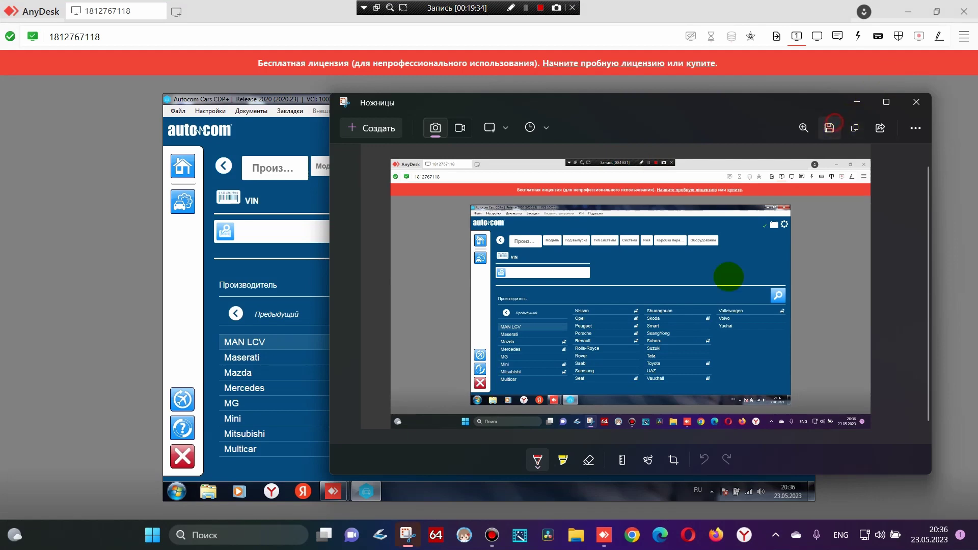
{"action": "left_click", "coordinate": [829, 127]}
{"action": "left_click", "coordinate": [710, 377]}
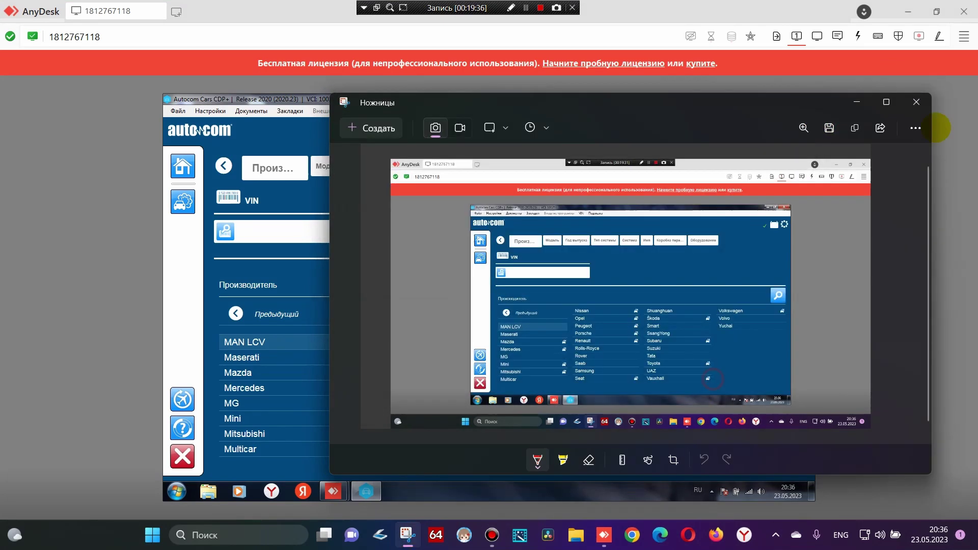
{"action": "left_click", "coordinate": [915, 102]}
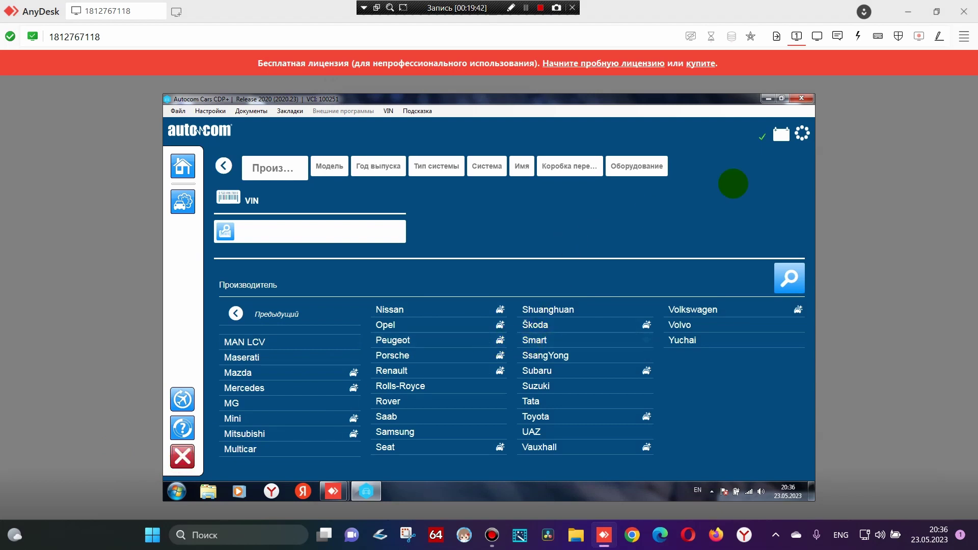
{"action": "left_click", "coordinate": [801, 98]}
{"action": "left_click", "coordinate": [474, 308]}
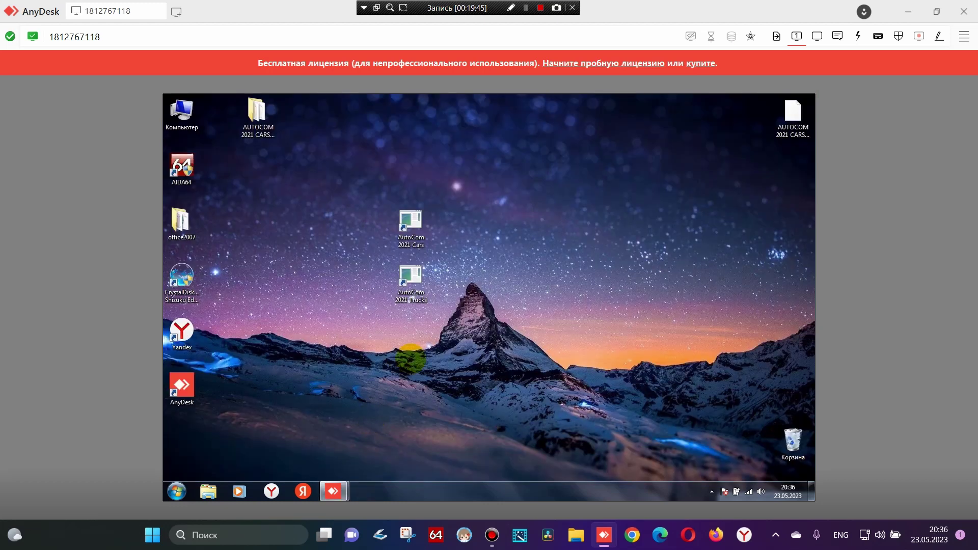
Run the AutoCom 2021 Trucks shortcut as administrator and approve the UAC prompt
{"action": "right_click", "coordinate": [409, 280]}
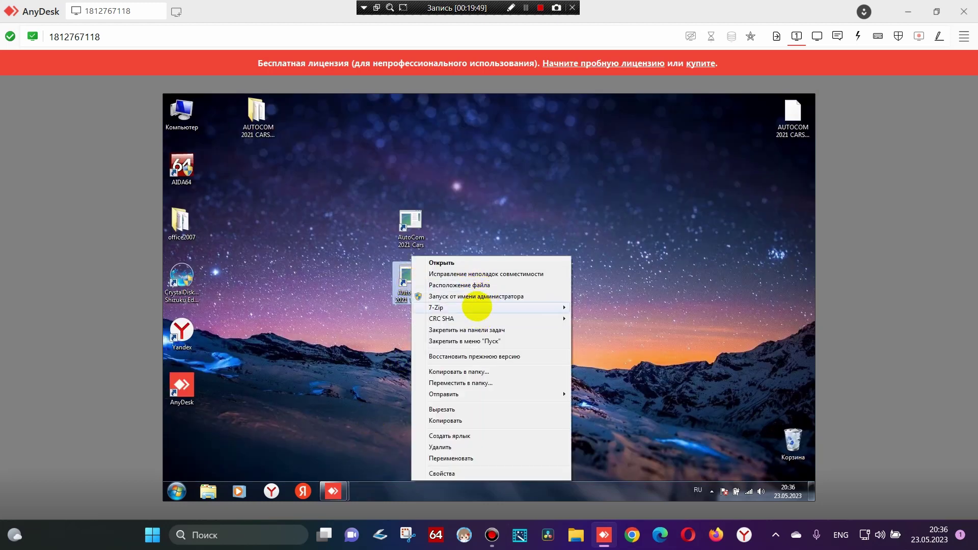
{"action": "left_click", "coordinate": [474, 295]}
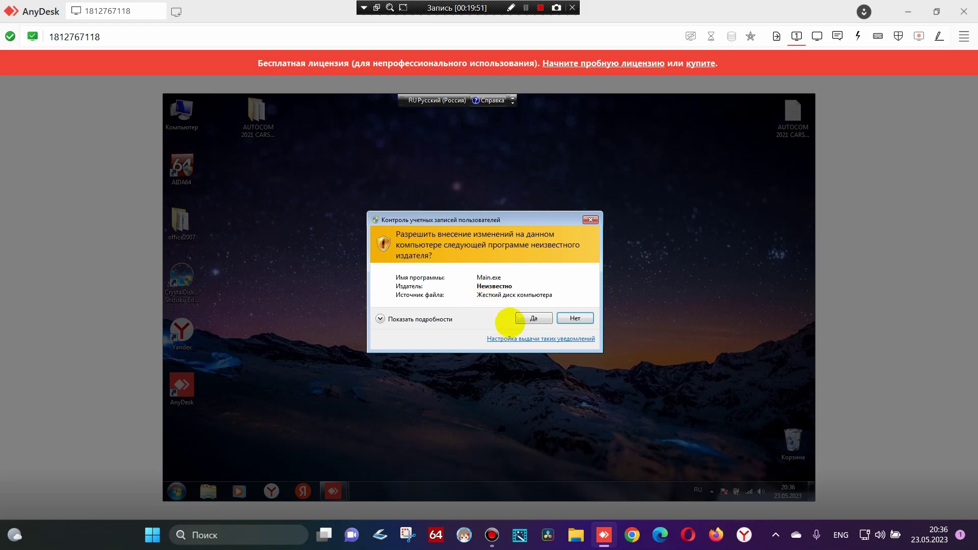
{"action": "left_click", "coordinate": [524, 313]}
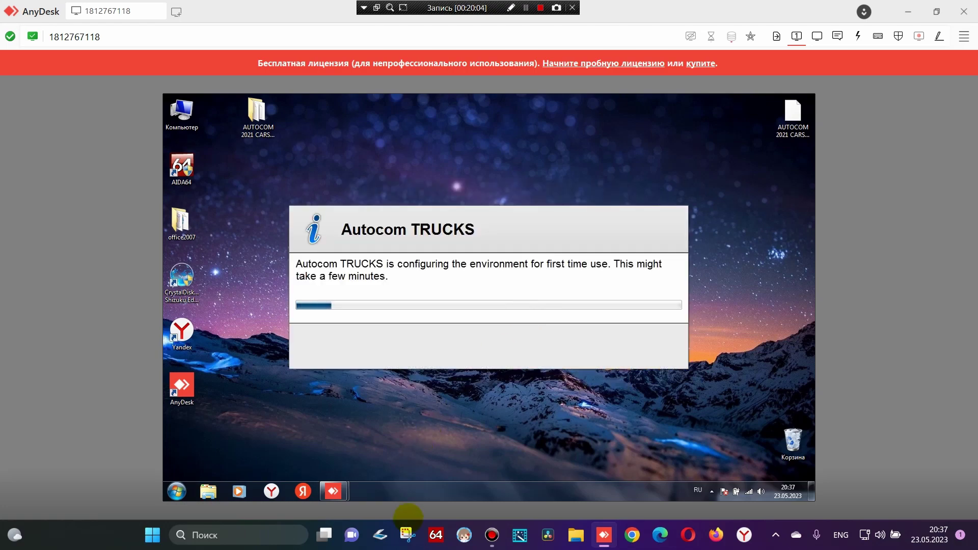
Save a full-screen Snipping Tool capture of the Trucks setup progress, then close Snipping Tool
{"action": "left_click", "coordinate": [407, 534]}
{"action": "left_click", "coordinate": [379, 108]}
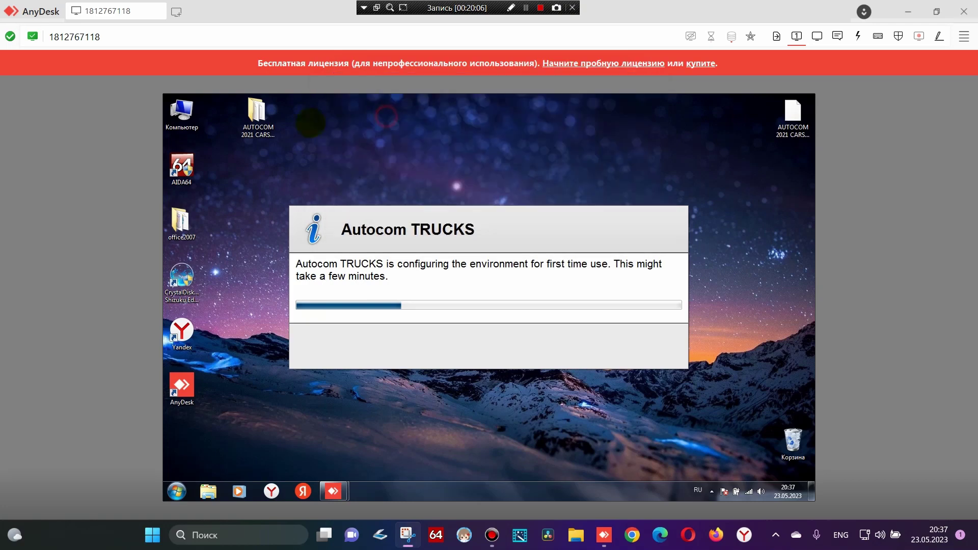
{"action": "key", "text": "Escape"}
{"action": "left_click", "coordinate": [555, 514]}
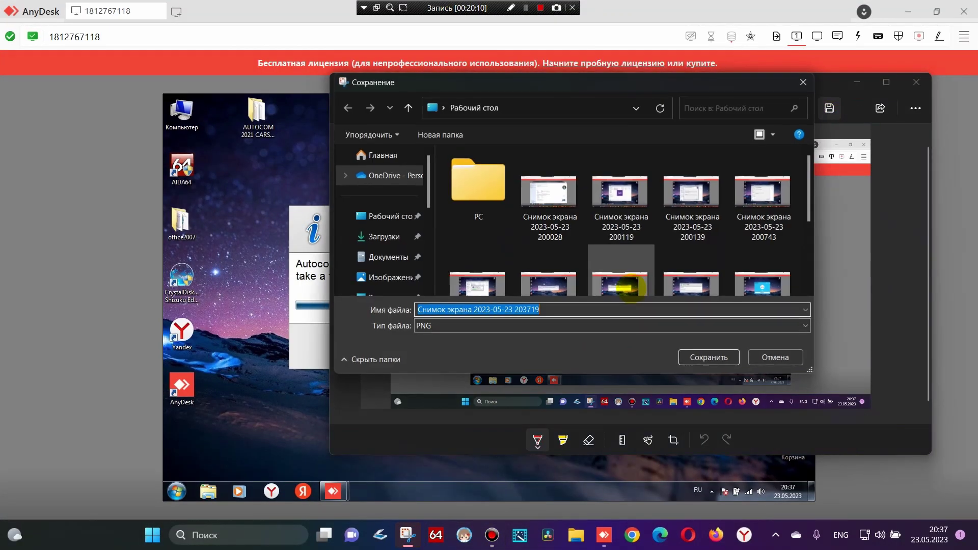
{"action": "left_click", "coordinate": [704, 354]}
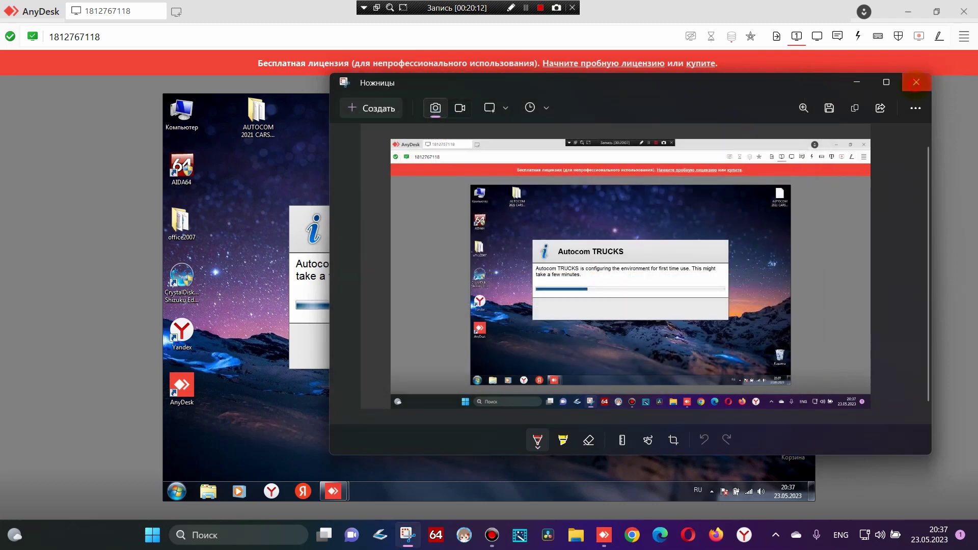
{"action": "left_click", "coordinate": [916, 82]}
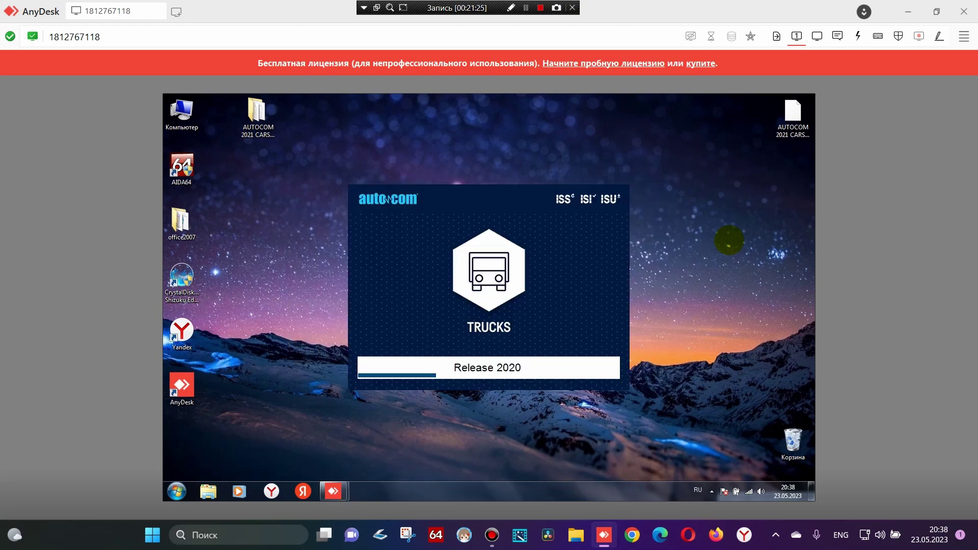
Capture and save a full-screen screenshot of the Autocom TRUCKS splash screen
{"action": "left_click", "coordinate": [407, 534]}
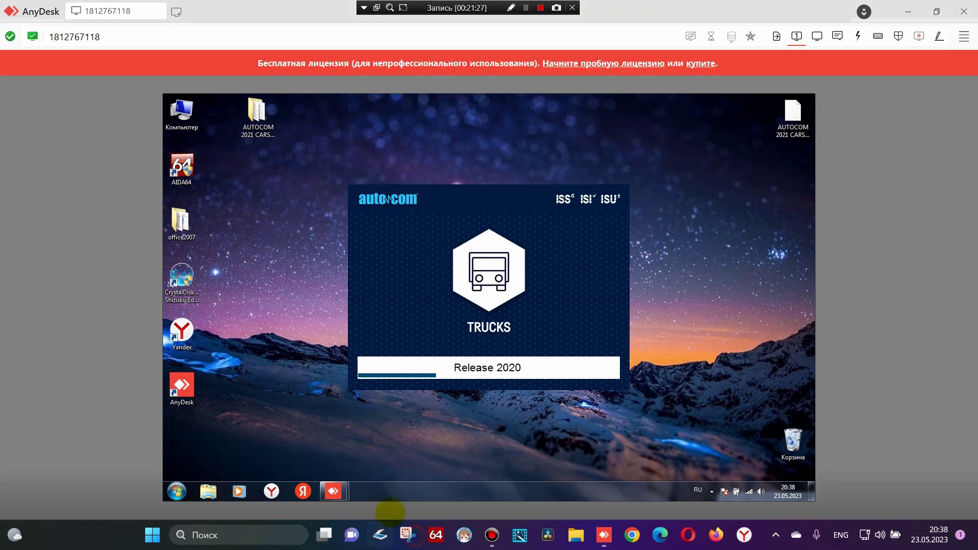
{"action": "left_click", "coordinate": [363, 89]}
{"action": "left_click_drag", "start_coordinate": [1, 1], "coordinate": [962, 537]}
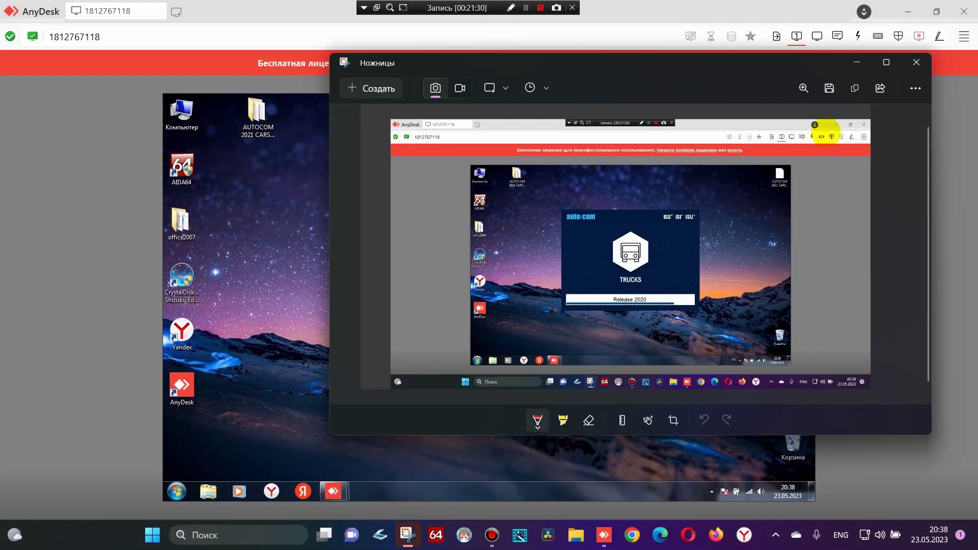
{"action": "left_click", "coordinate": [829, 88]}
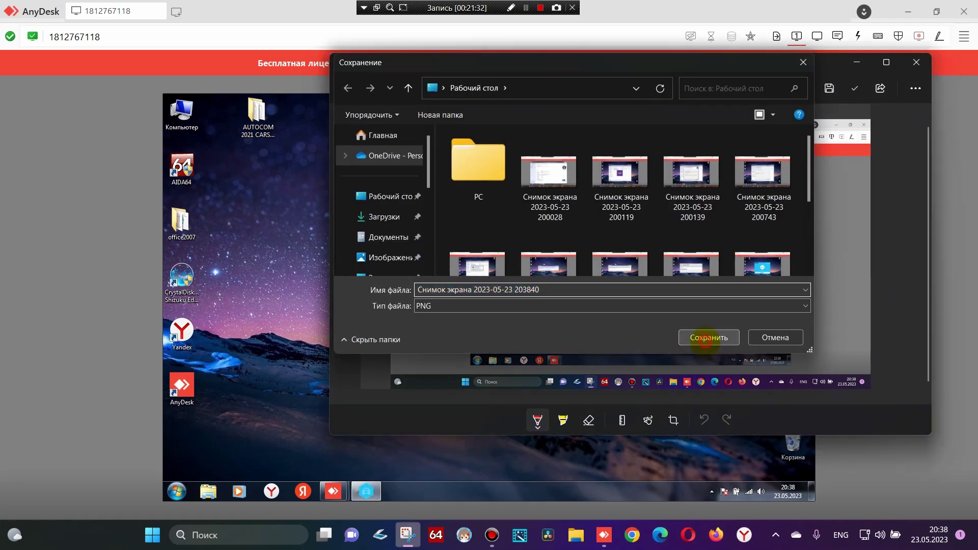
{"action": "left_click", "coordinate": [707, 338]}
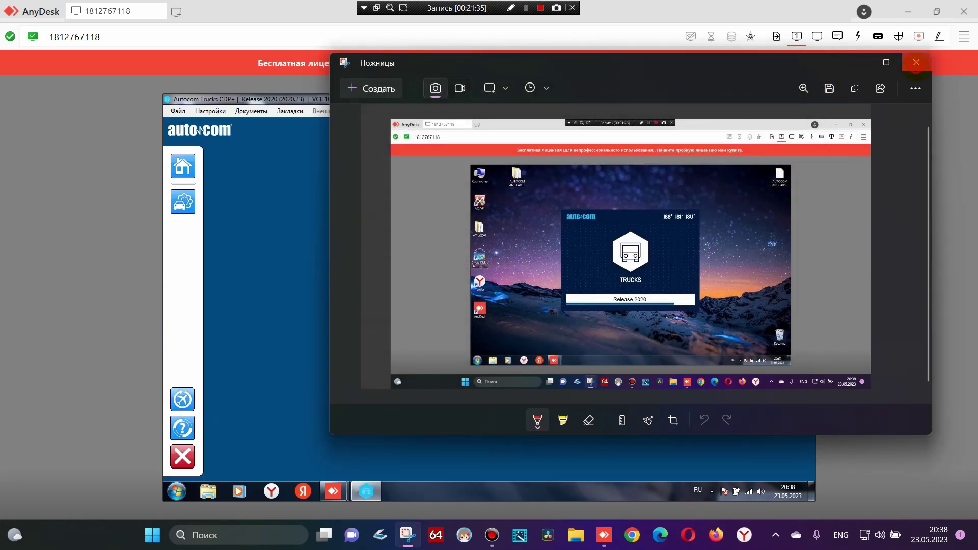
{"action": "left_click", "coordinate": [915, 62]}
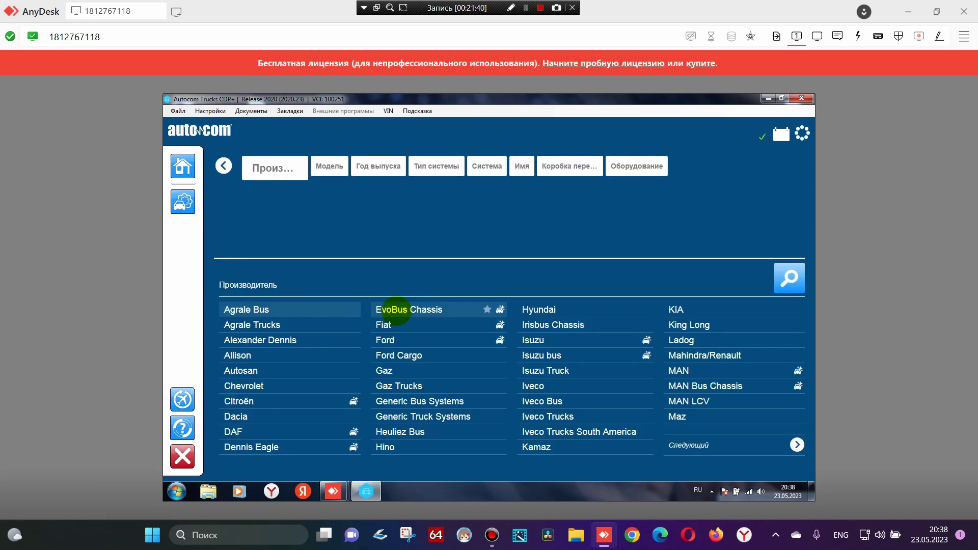
Capture and save a screenshot of the first manufacturer list page
{"action": "left_click", "coordinate": [405, 535]}
{"action": "left_click", "coordinate": [390, 72]}
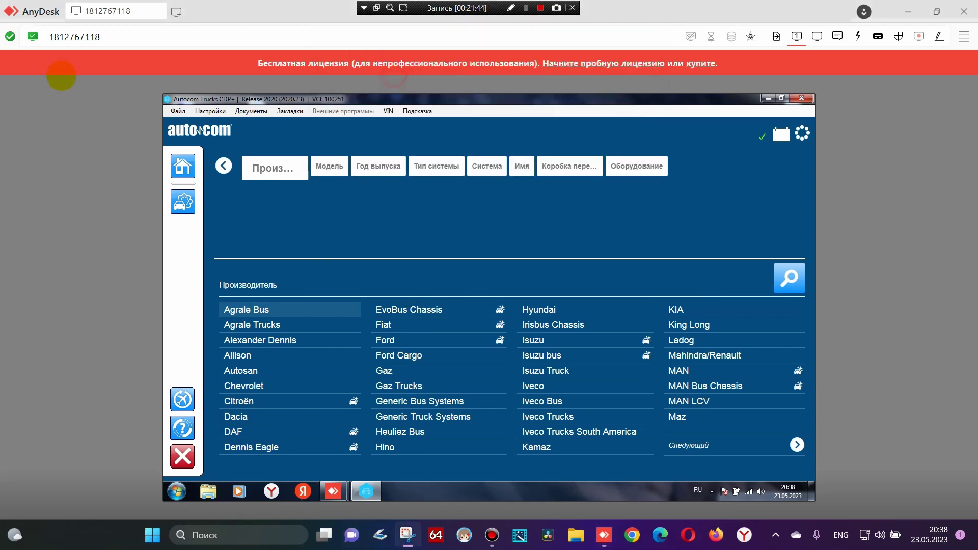
{"action": "left_click_drag", "start_coordinate": [2, 2], "coordinate": [976, 547]}
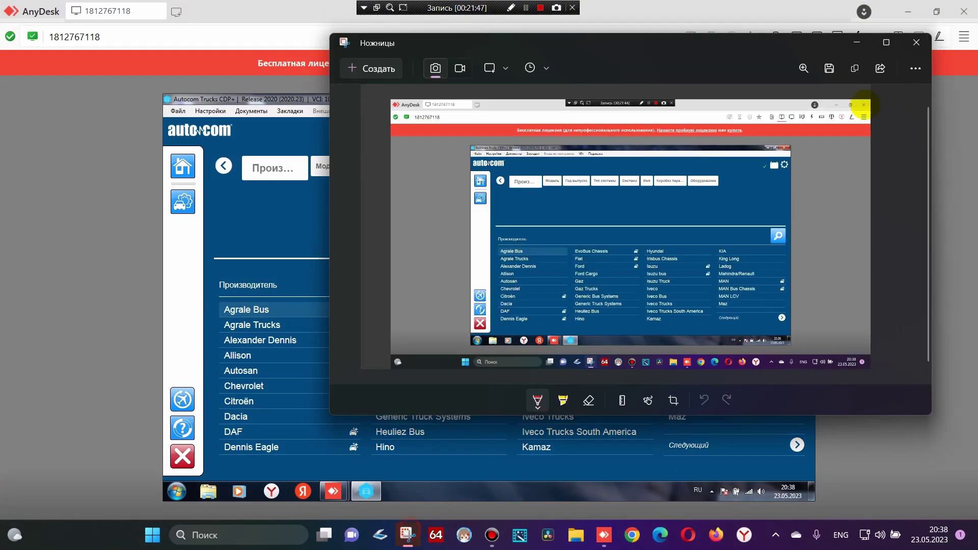
{"action": "left_click", "coordinate": [829, 68]}
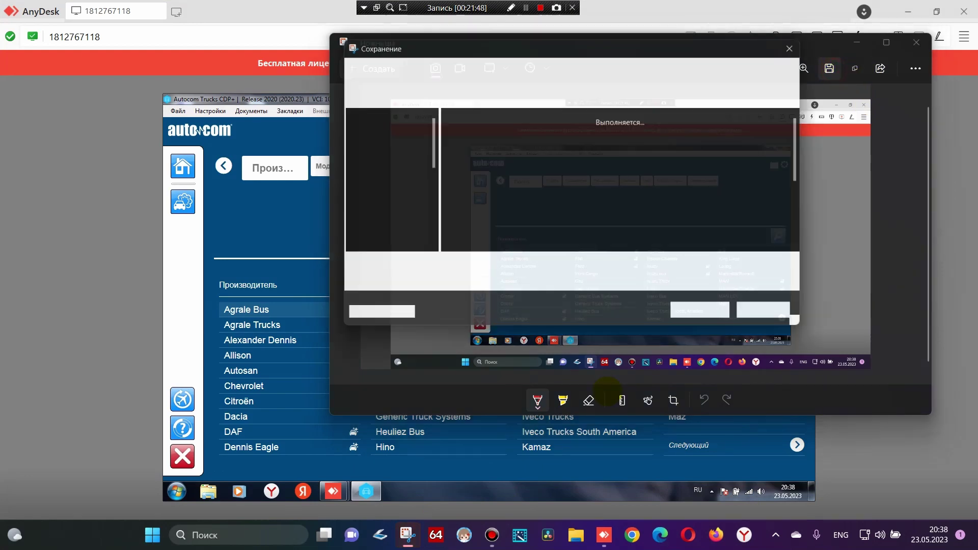
{"action": "left_click", "coordinate": [683, 323]}
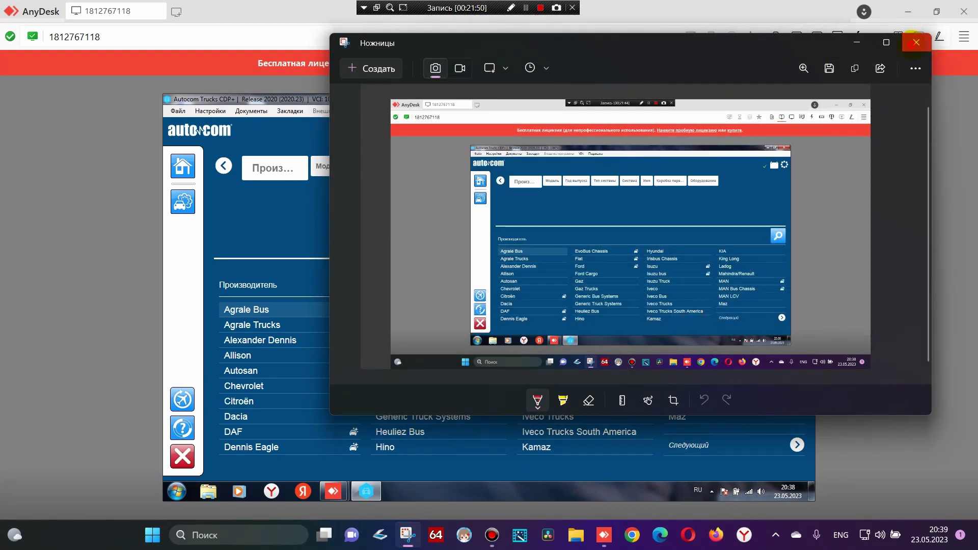
{"action": "left_click", "coordinate": [916, 42]}
Advance to the next manufacturer page and save a full-screen capture of it
{"action": "left_click", "coordinate": [797, 446]}
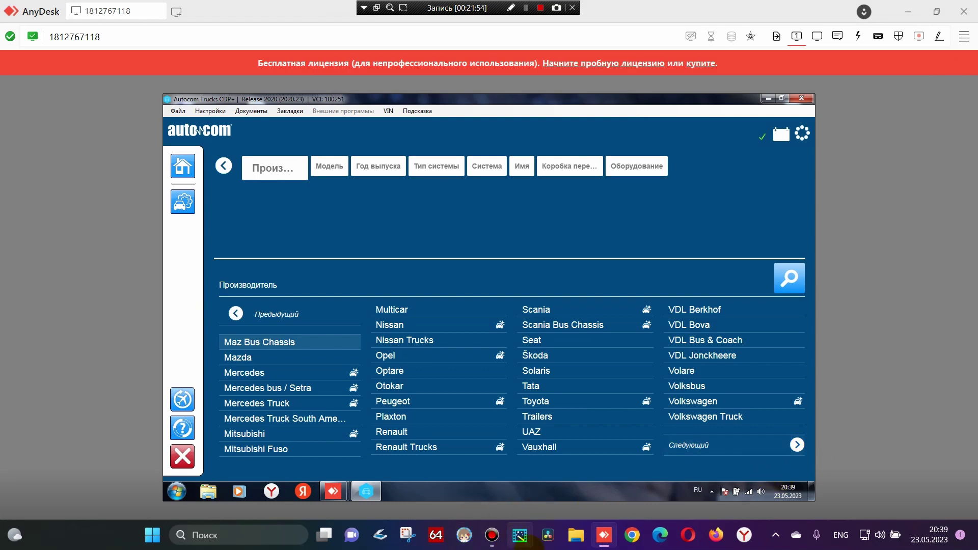
{"action": "left_click", "coordinate": [408, 534]}
{"action": "left_click", "coordinate": [371, 48]}
{"action": "key", "text": "Escape"}
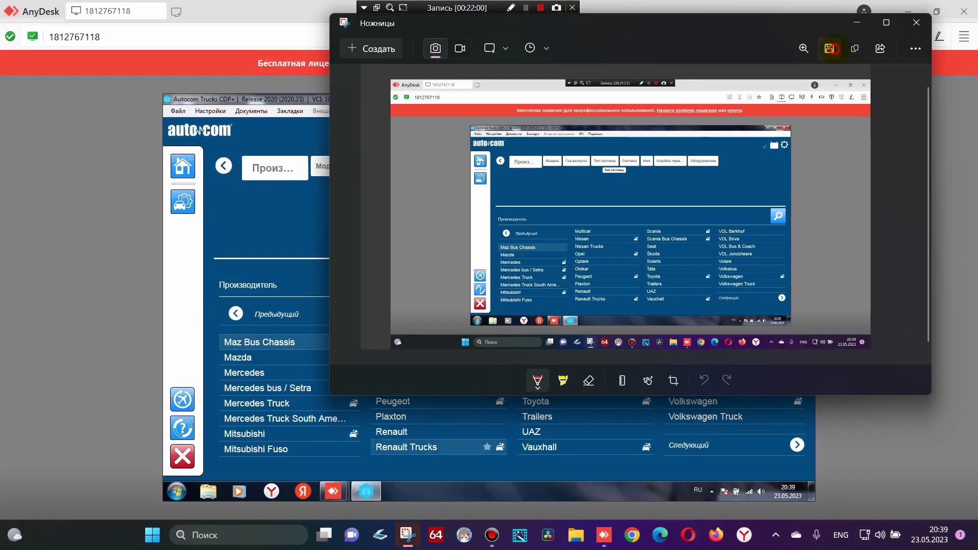
{"action": "left_click", "coordinate": [830, 49]}
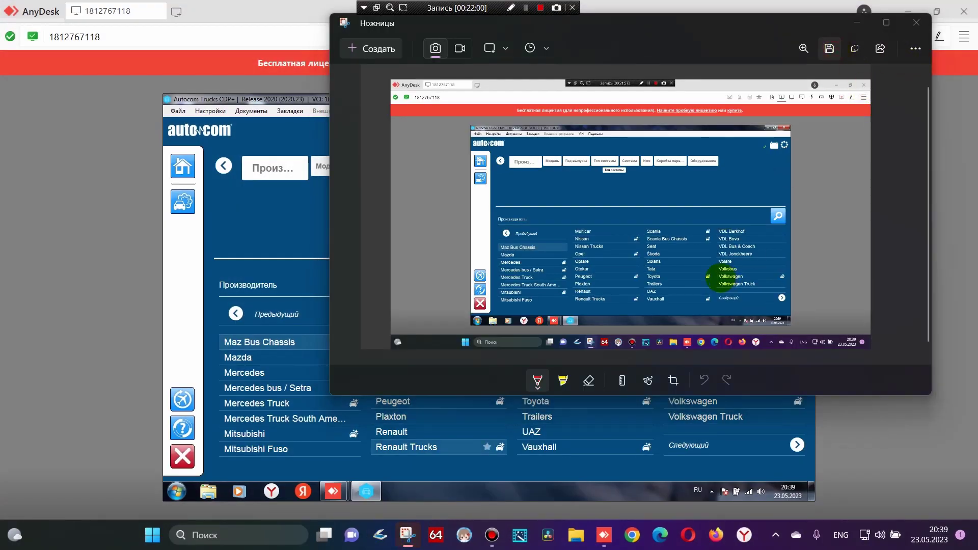
{"action": "left_click", "coordinate": [709, 300]}
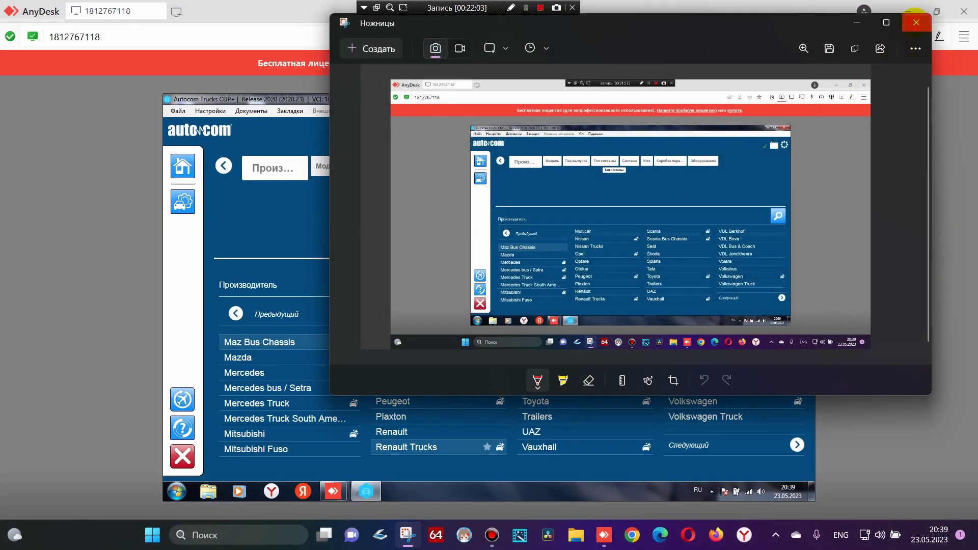
{"action": "left_click", "coordinate": [916, 23]}
Advance to the last manufacturer page, Volvo Bus Chassis to Yutong, and save its capture
{"action": "left_click", "coordinate": [797, 444]}
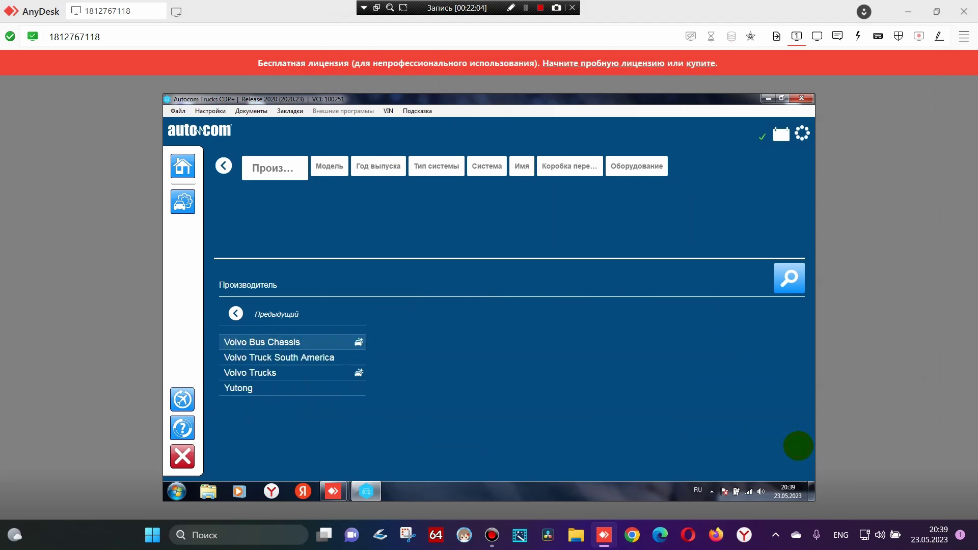
{"action": "left_click", "coordinate": [407, 535]}
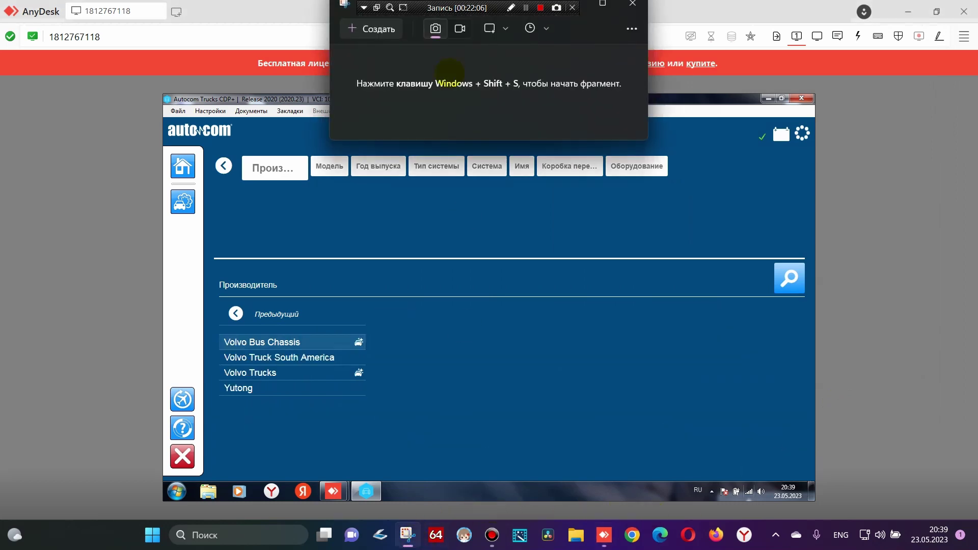
{"action": "left_click", "coordinate": [380, 28]}
{"action": "left_click", "coordinate": [515, 23]}
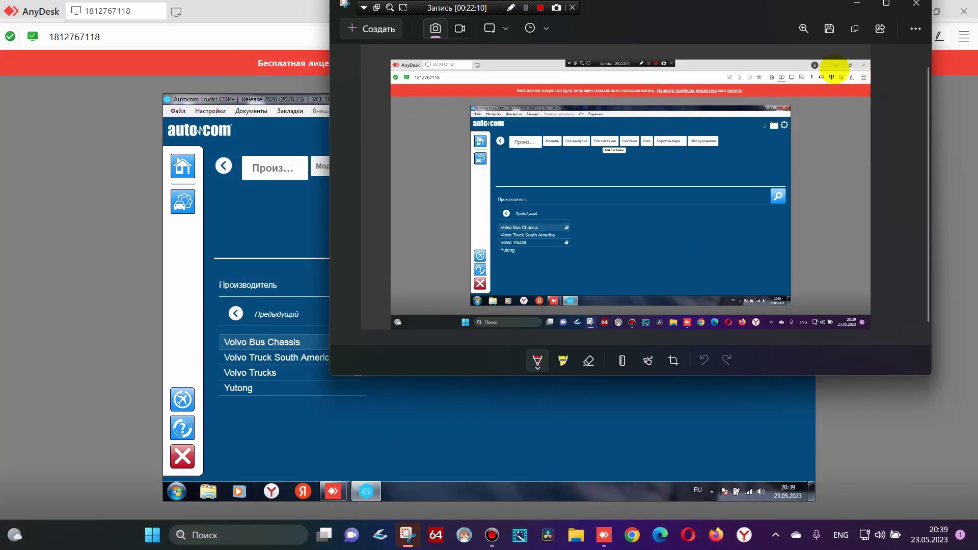
{"action": "left_click", "coordinate": [829, 28]}
{"action": "left_click", "coordinate": [711, 286]}
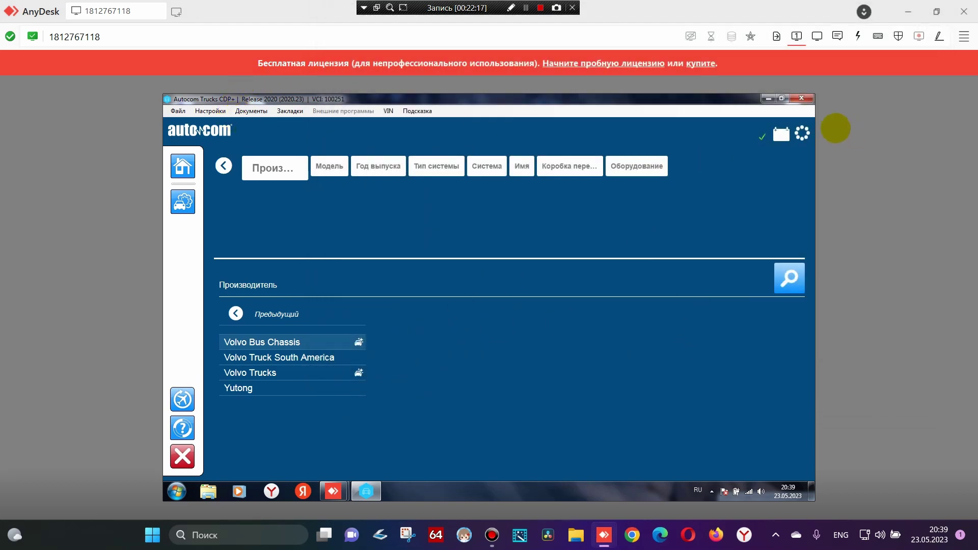
Open Подсказка > Лицензия and save a screenshot of the Pro Unlimited license, valid to 2030-01-01
{"action": "left_click", "coordinate": [422, 110]}
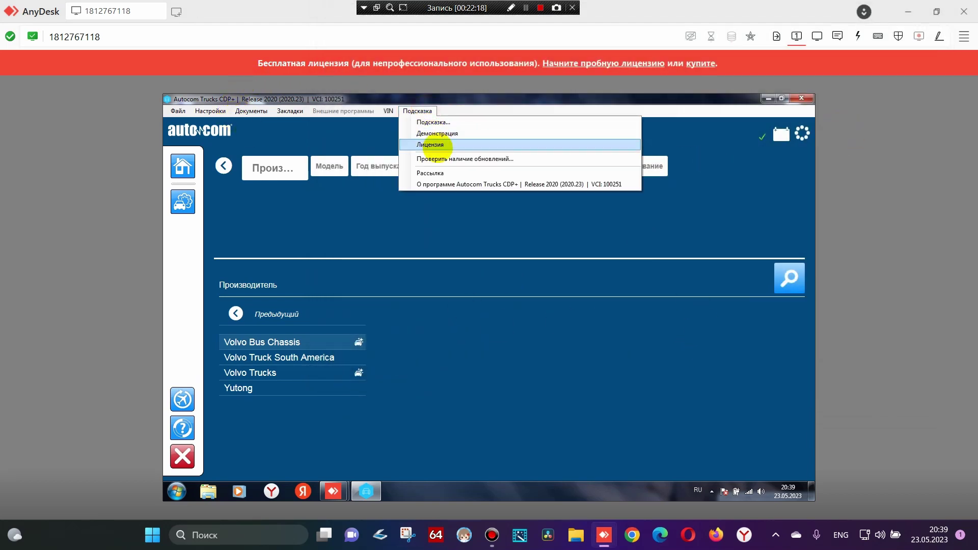
{"action": "left_click", "coordinate": [432, 144]}
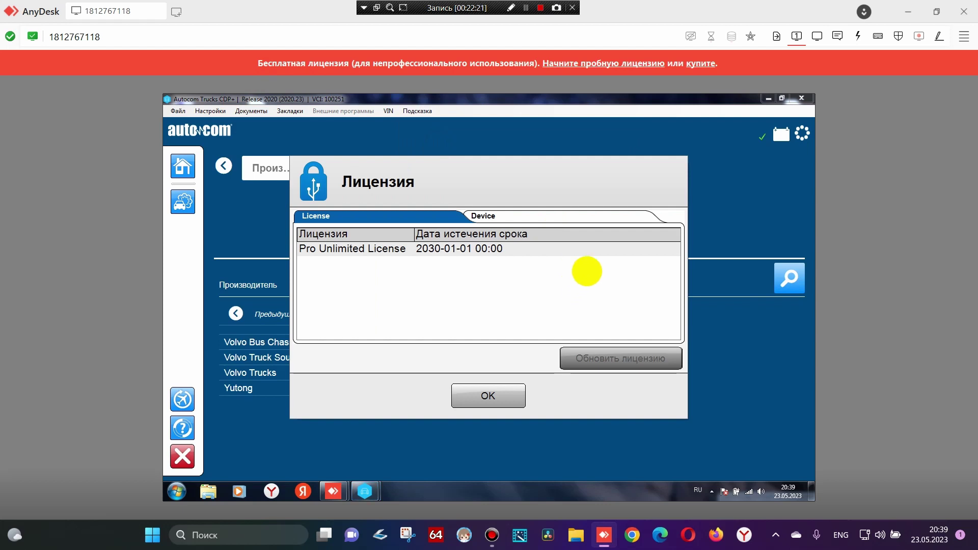
{"action": "left_click", "coordinate": [408, 534]}
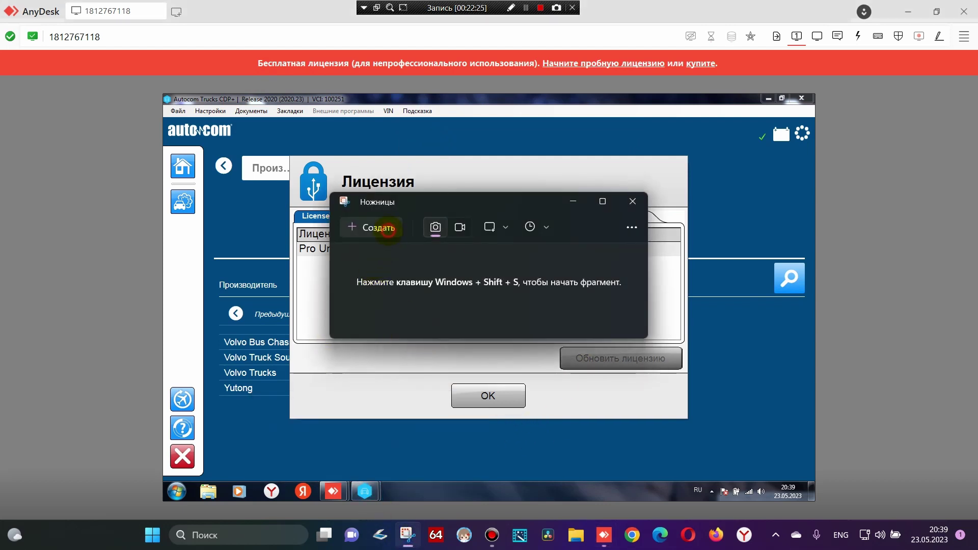
{"action": "left_click", "coordinate": [388, 229]}
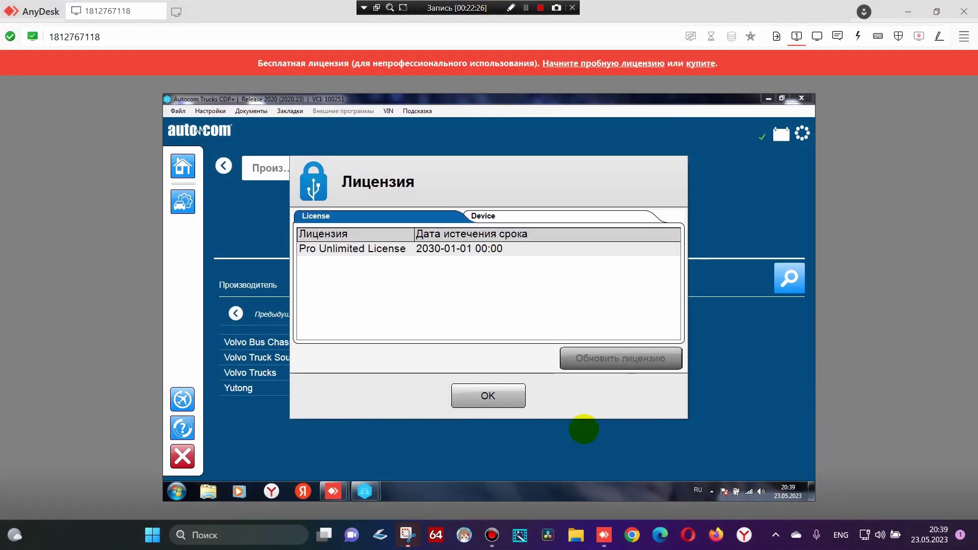
{"action": "left_click", "coordinate": [408, 533]}
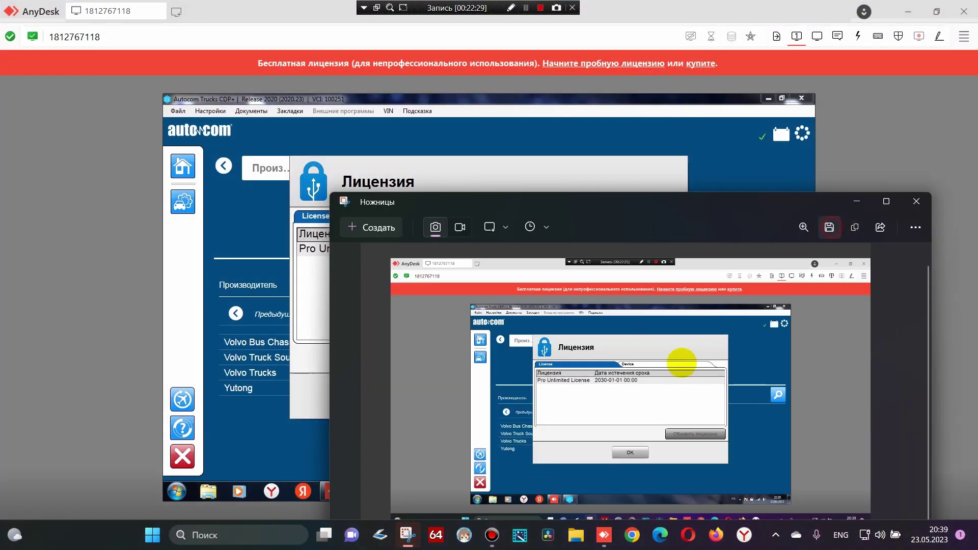
{"action": "left_click", "coordinate": [829, 227]}
{"action": "left_click", "coordinate": [707, 459]}
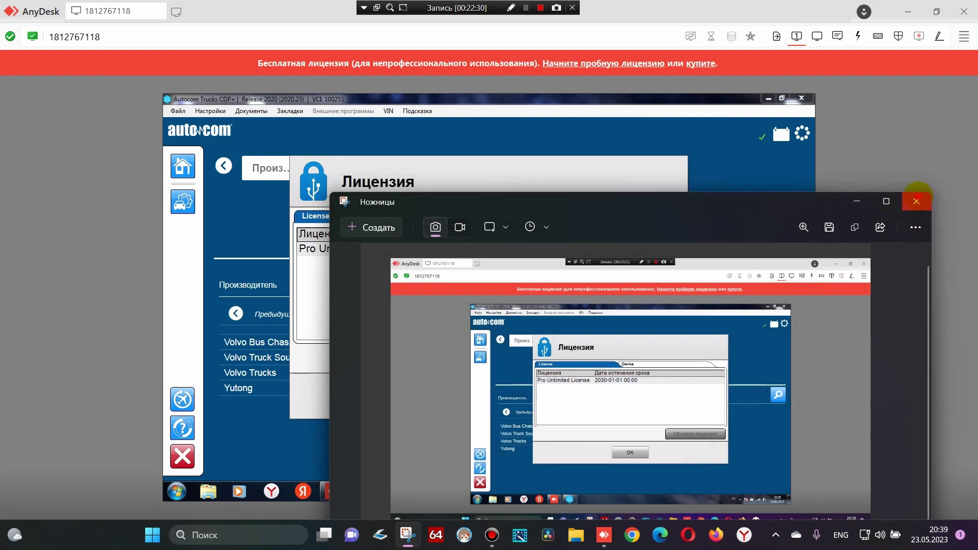
Close Snipping Tool, dismiss the license dialog, and exit Autocom Trucks
{"action": "left_click", "coordinate": [916, 200]}
{"action": "left_click", "coordinate": [486, 396]}
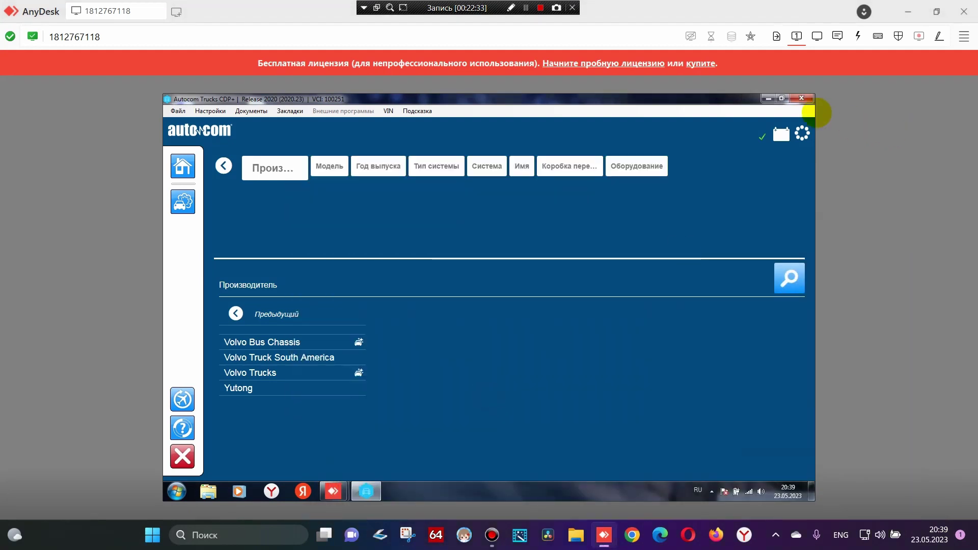
{"action": "left_click", "coordinate": [801, 98]}
Confirm exiting Autocom with Да and move the AUTOCOM 2021 CARS folder to the Recycle Bin
{"action": "left_click", "coordinate": [454, 311]}
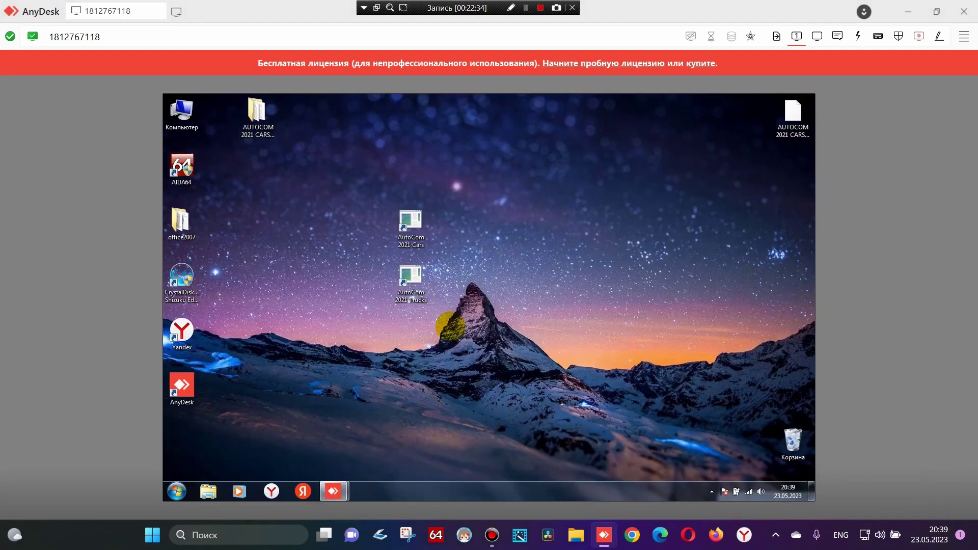
{"action": "left_click_drag", "start_coordinate": [257, 111], "coordinate": [794, 436]}
{"action": "left_click_drag", "start_coordinate": [480, 194], "coordinate": [405, 298]}
Move both AutoCom 2021 Cars and Trucks shortcuts next to the left icon column
{"action": "left_click_drag", "start_coordinate": [410, 224], "coordinate": [259, 224]}
{"action": "left_click", "coordinate": [531, 341]}
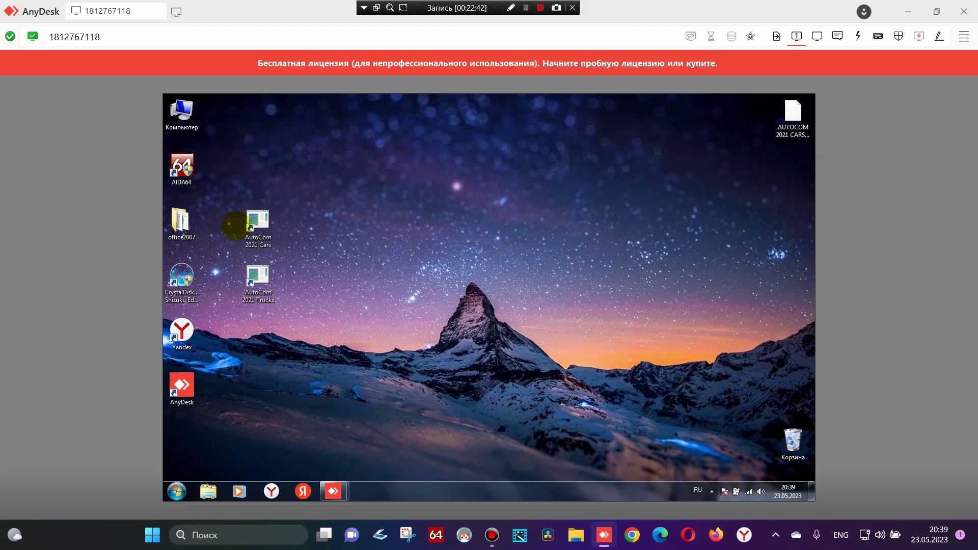
{"action": "left_click", "coordinate": [258, 226]}
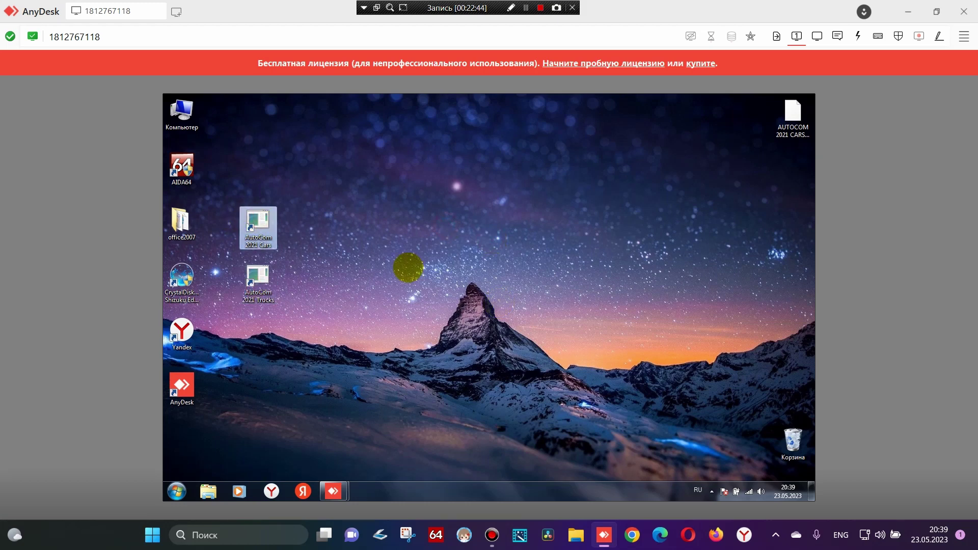
{"action": "left_click", "coordinate": [407, 267]}
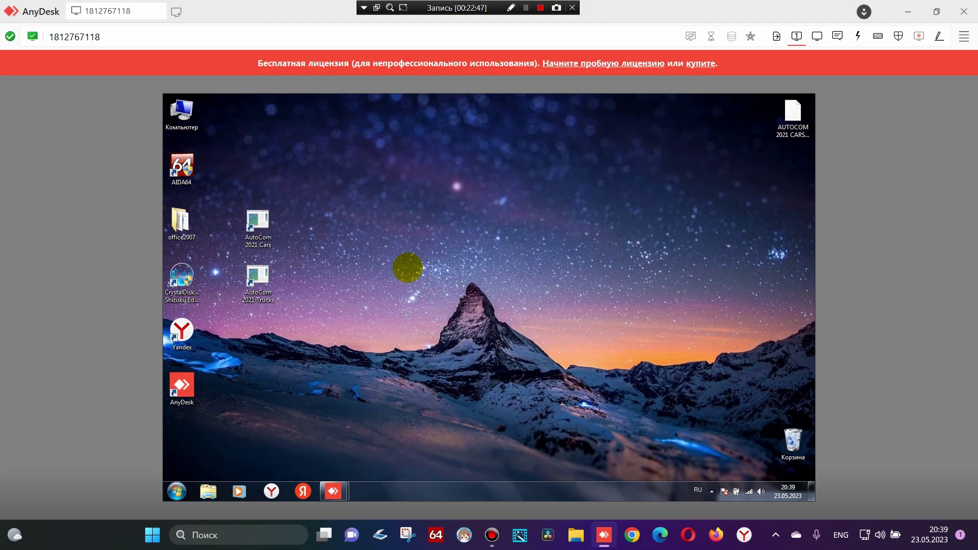